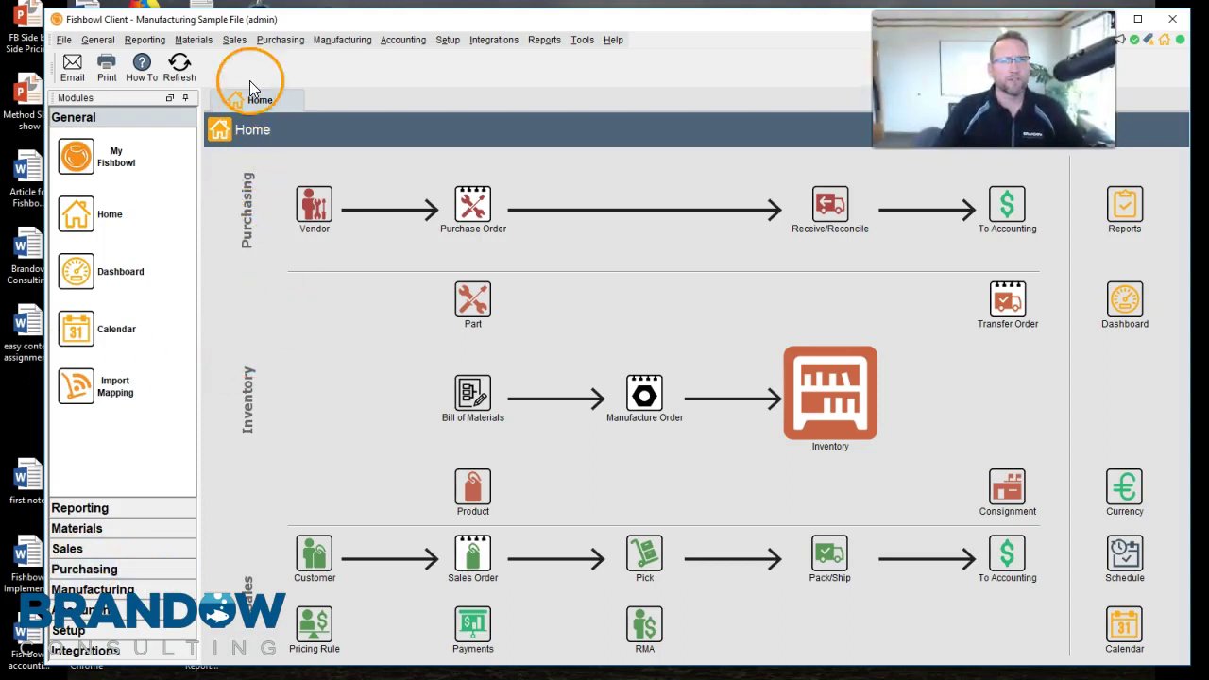
Create a new sales order for the customer Littleton Store #445.
left_click(235, 40)
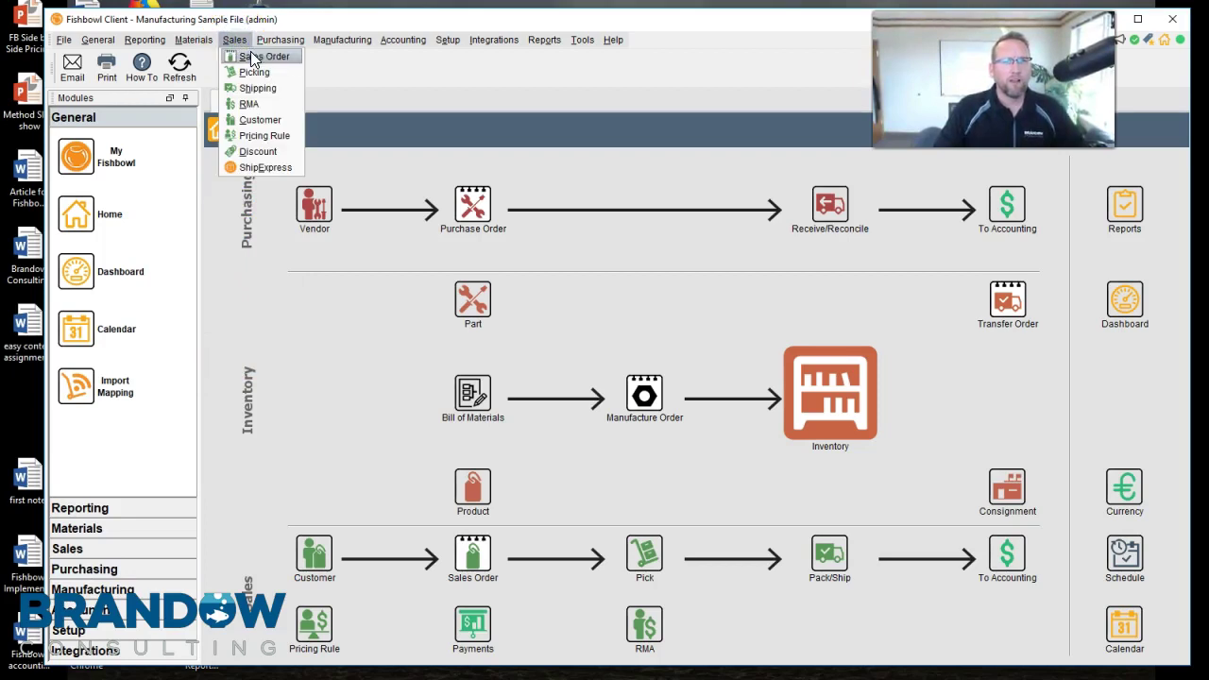
left_click(253, 57)
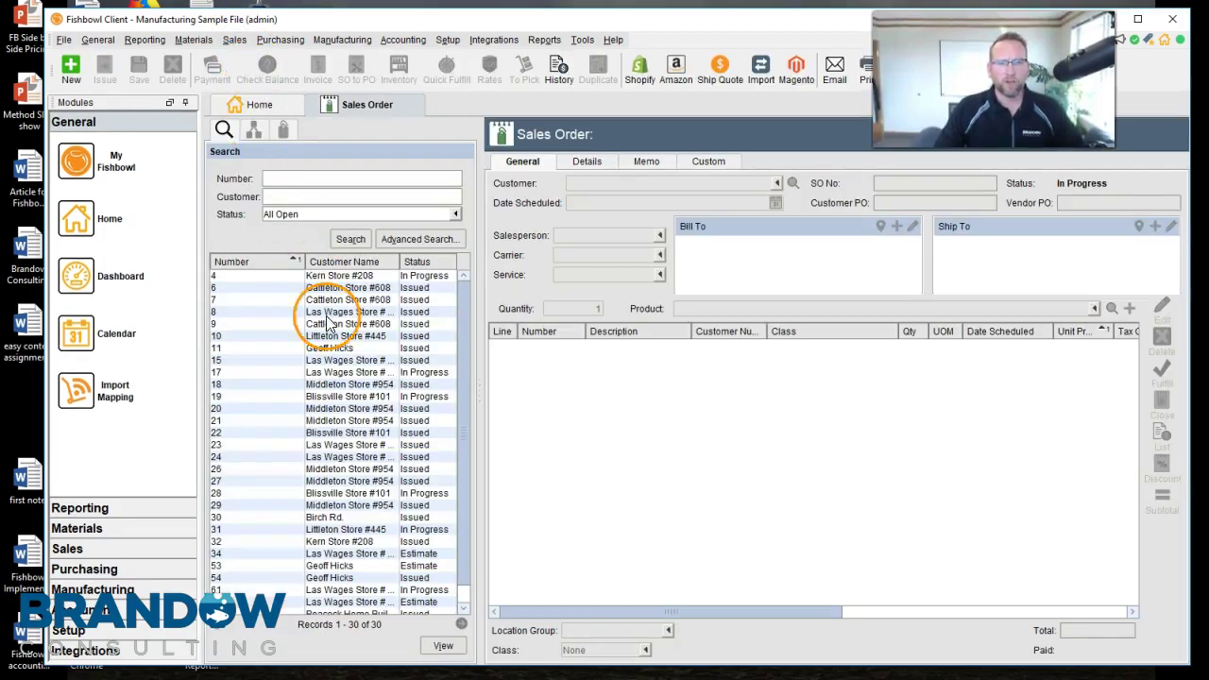
left_click(69, 68)
left_click(777, 184)
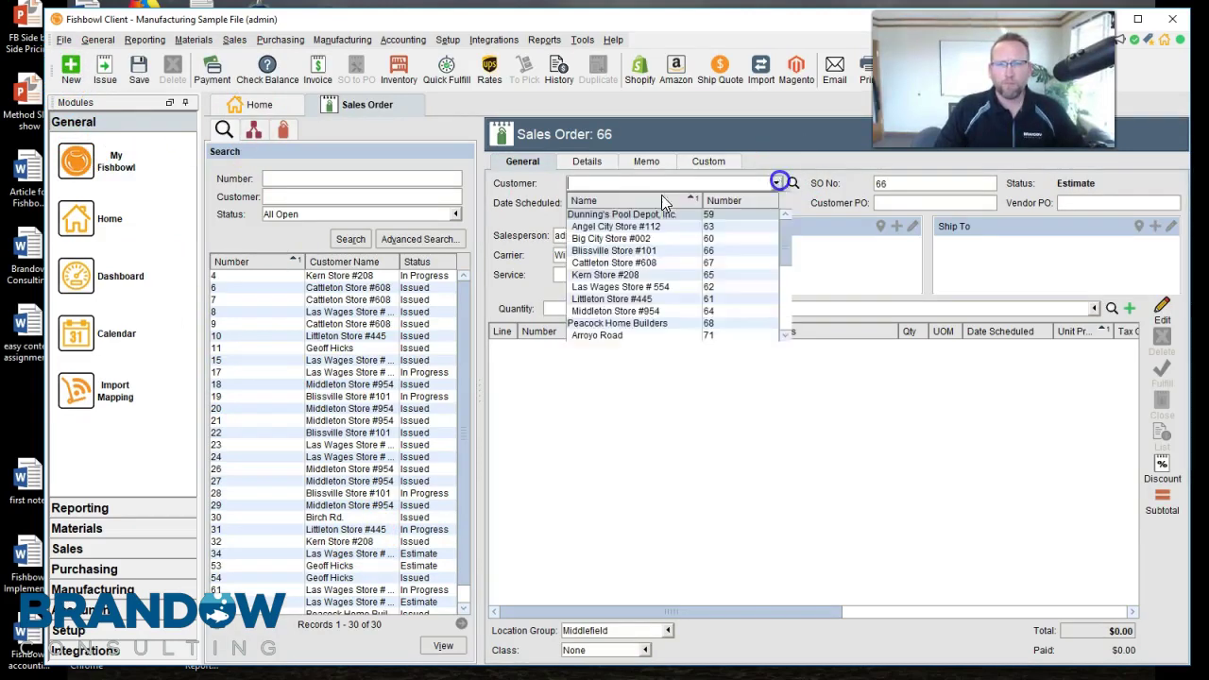
left_click(612, 300)
Add 100 units of the SPRI Spring product to the order, accepting the requested quantity despite insufficient inventory.
type("00")
left_click(704, 308)
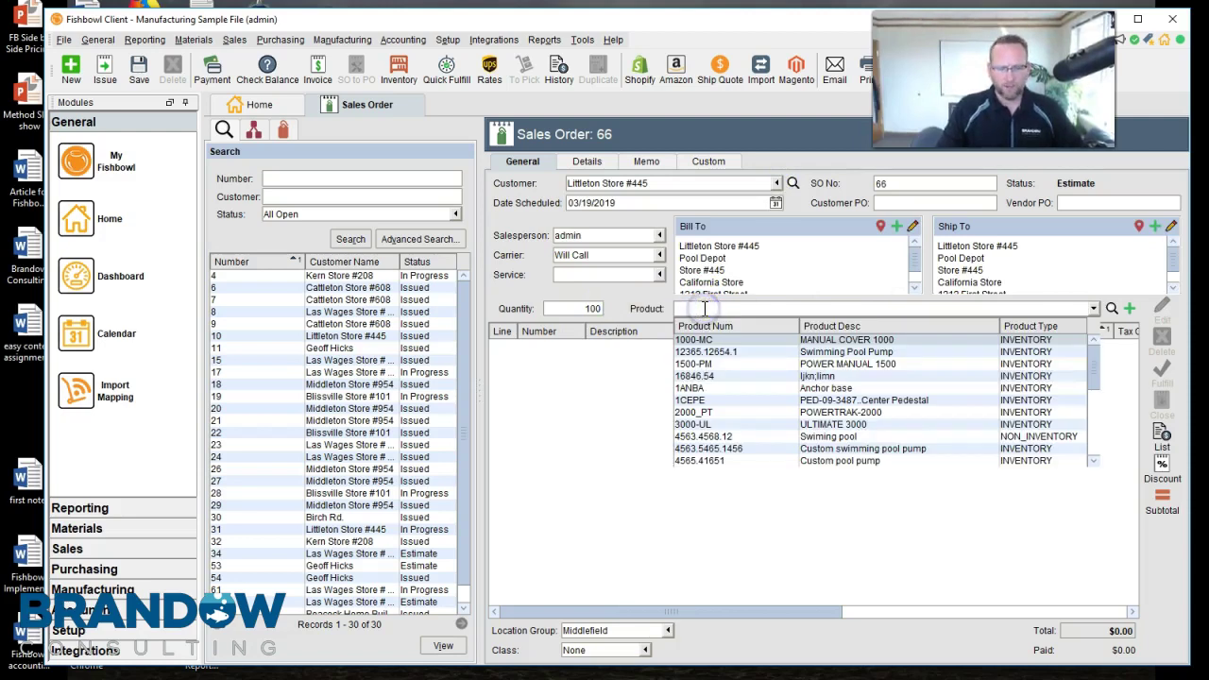
type("spi")
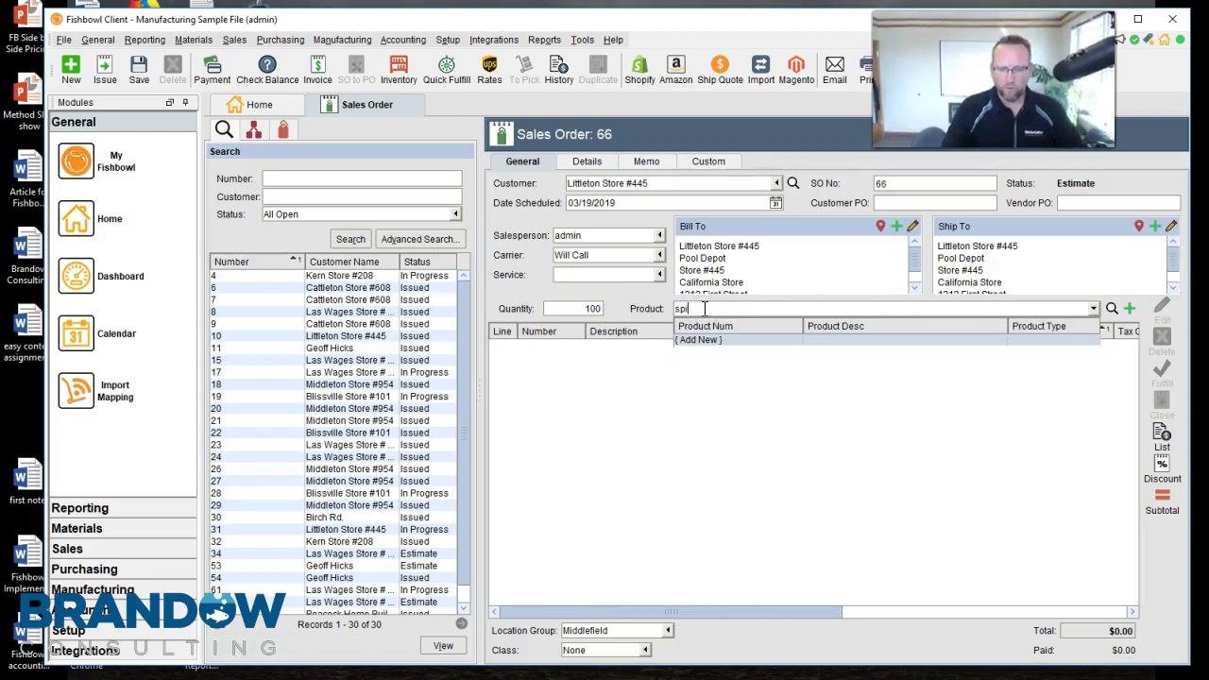
key("BackSpace")
type("r")
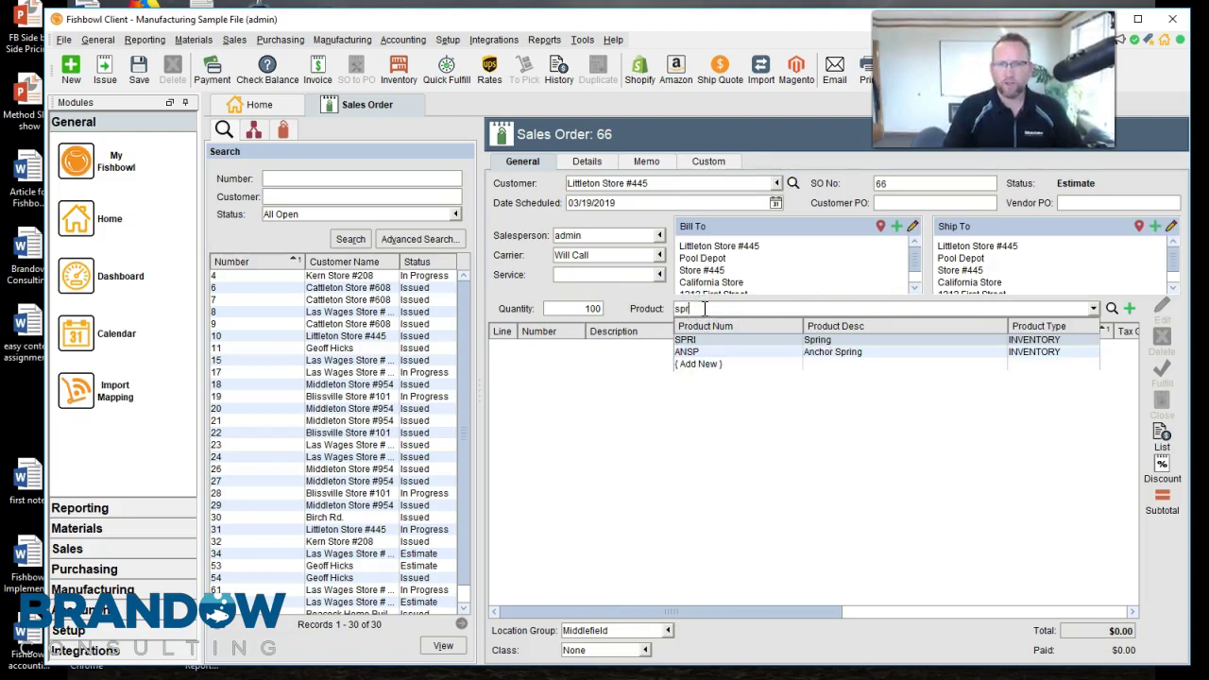
left_click(813, 342)
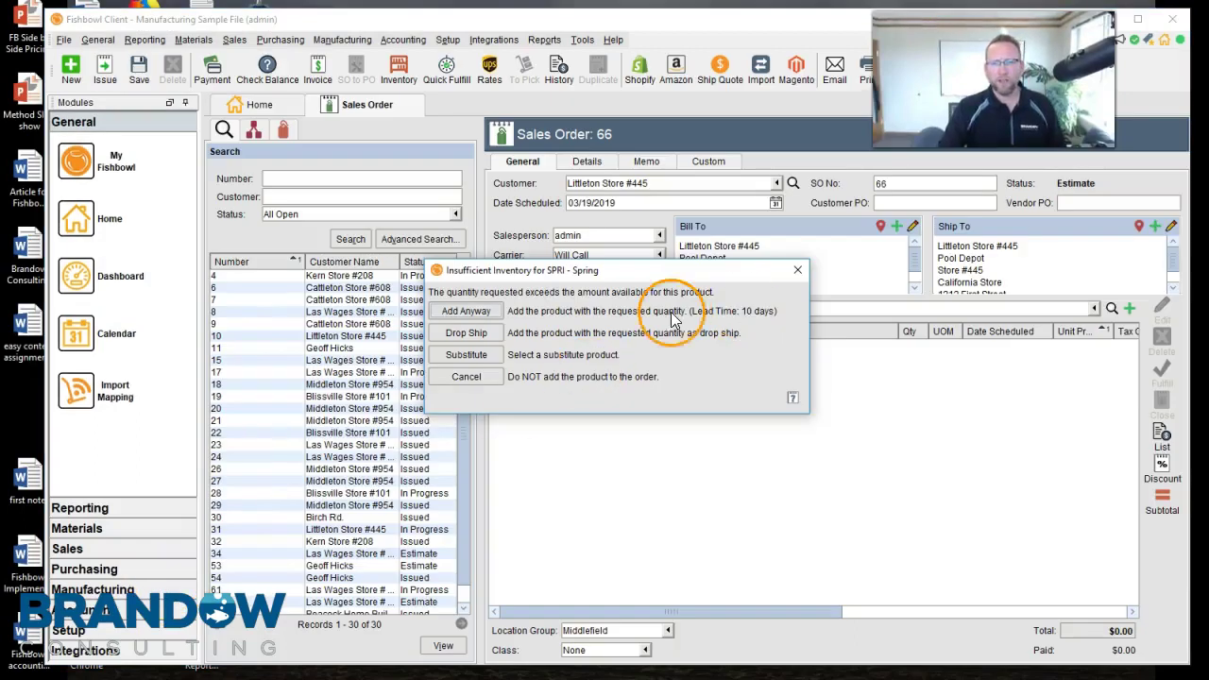
left_click(466, 311)
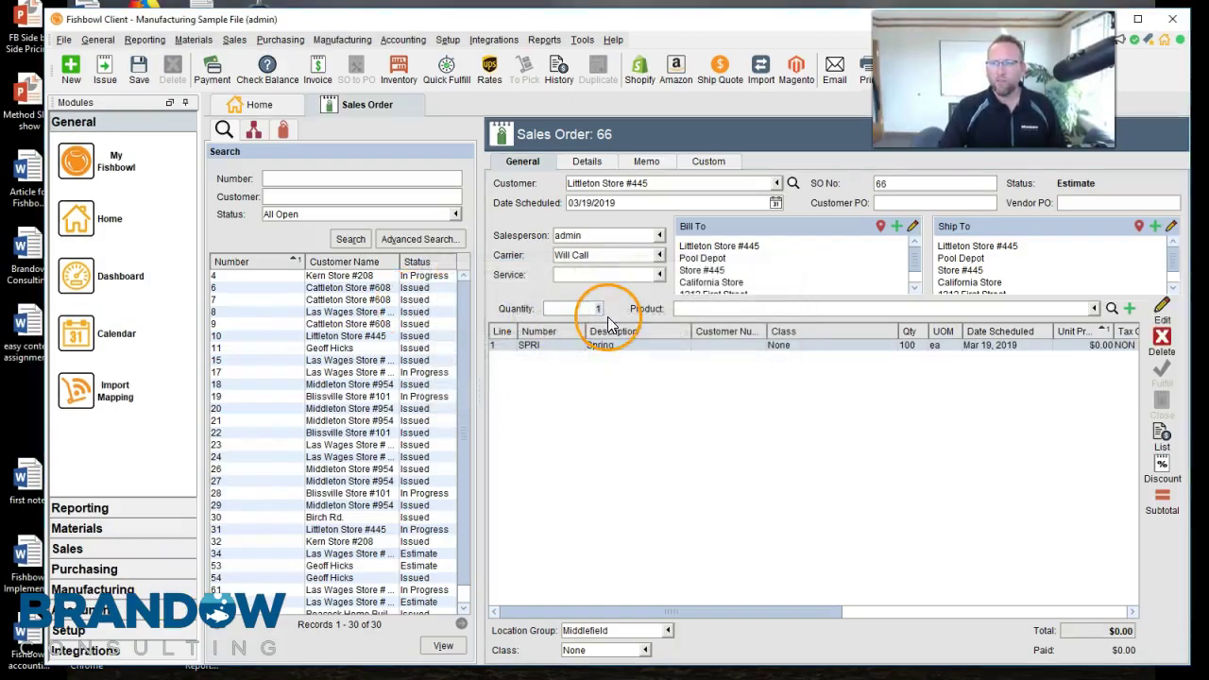
Set the Spring line item's scheduled date to 04/01/2019.
double_click(999, 347)
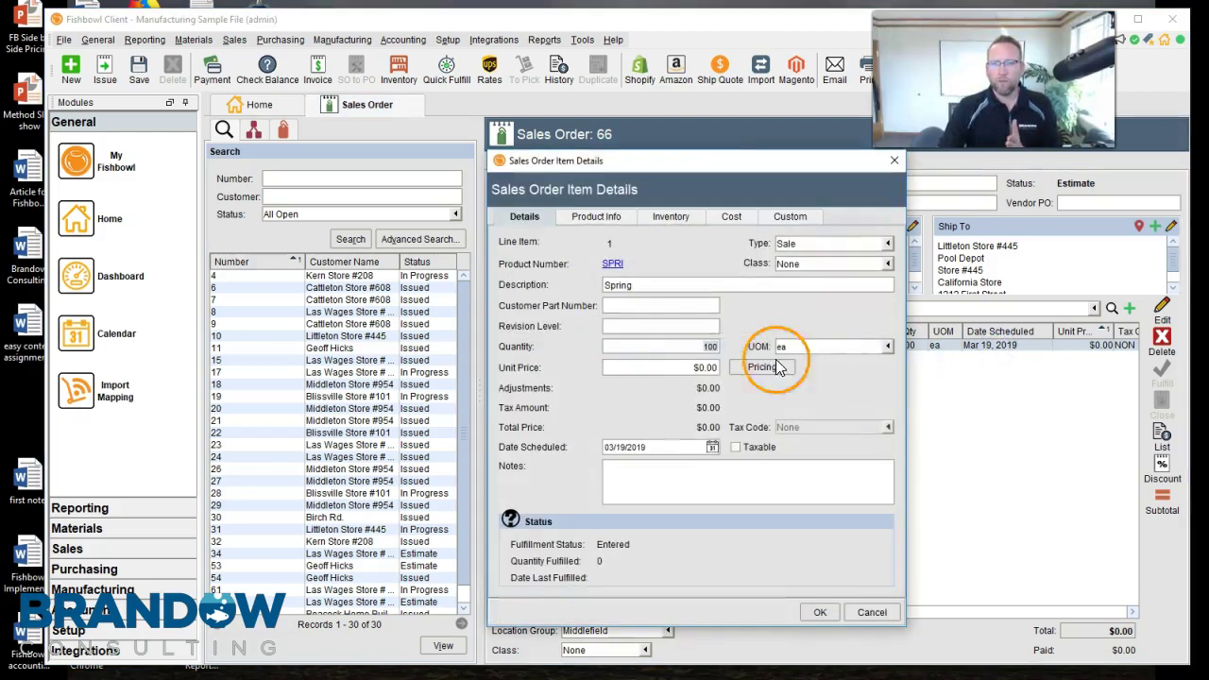
left_click(712, 447)
left_click(602, 568)
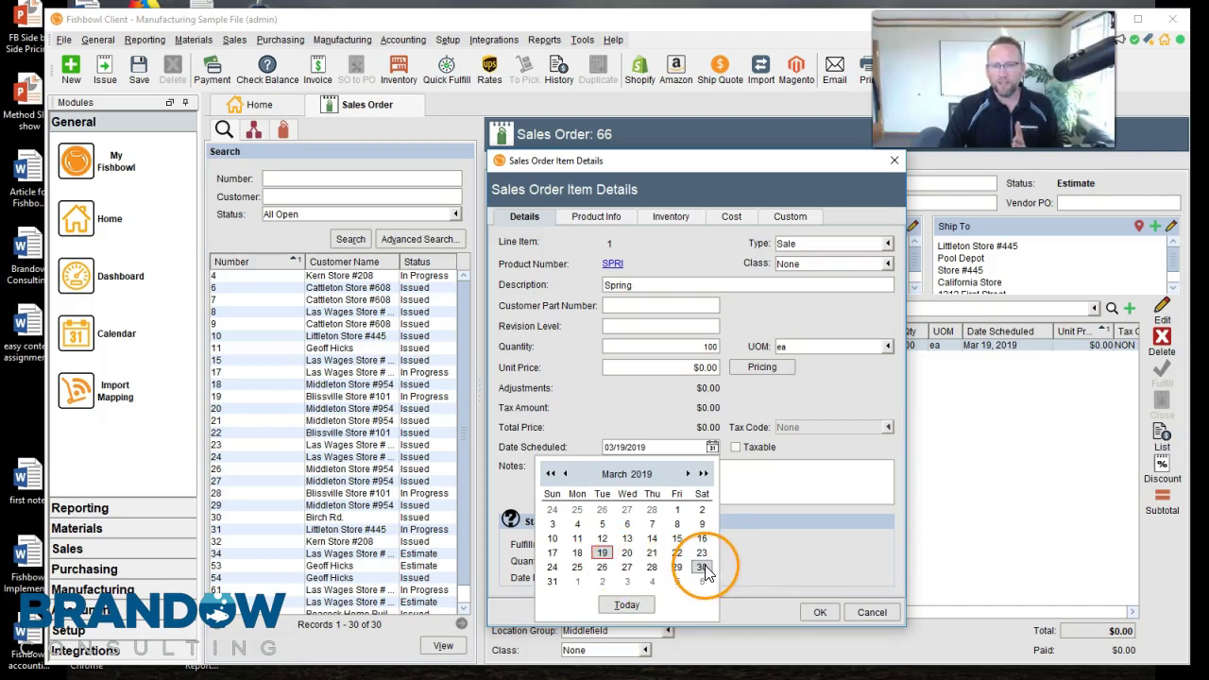
left_click(577, 581)
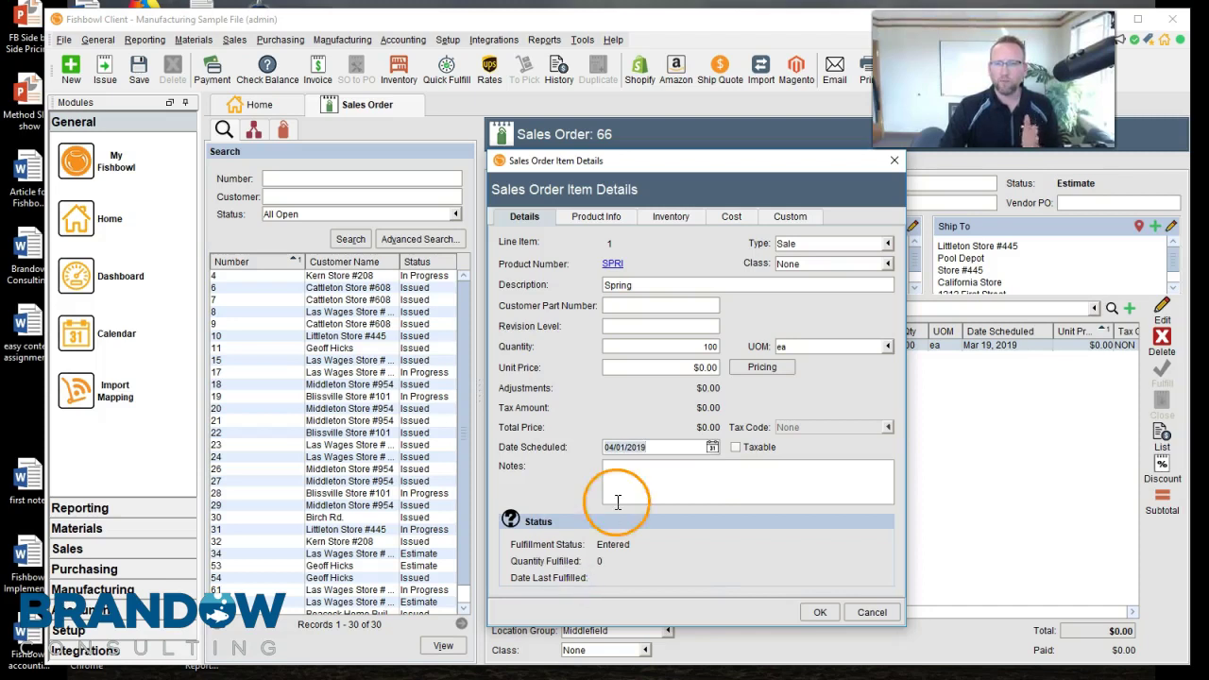
left_click(816, 613)
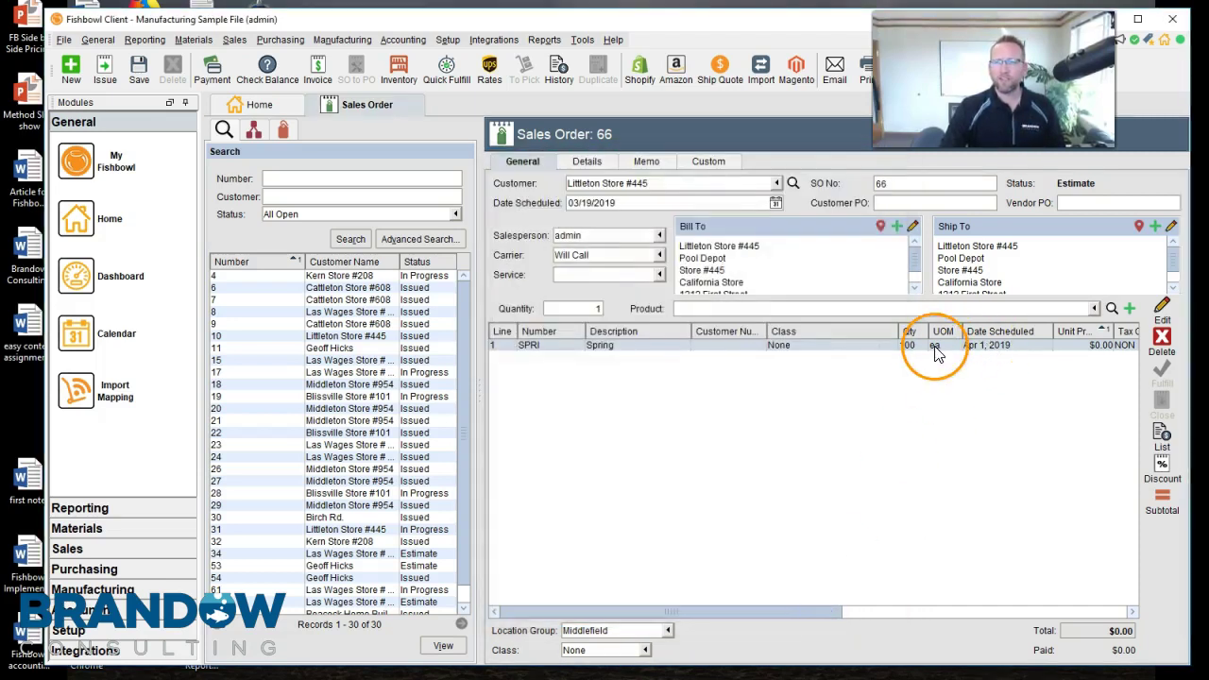
Set the whole sales order's scheduled date to 04/01/2019 and update all line items to match.
left_click(775, 203)
left_click(641, 337)
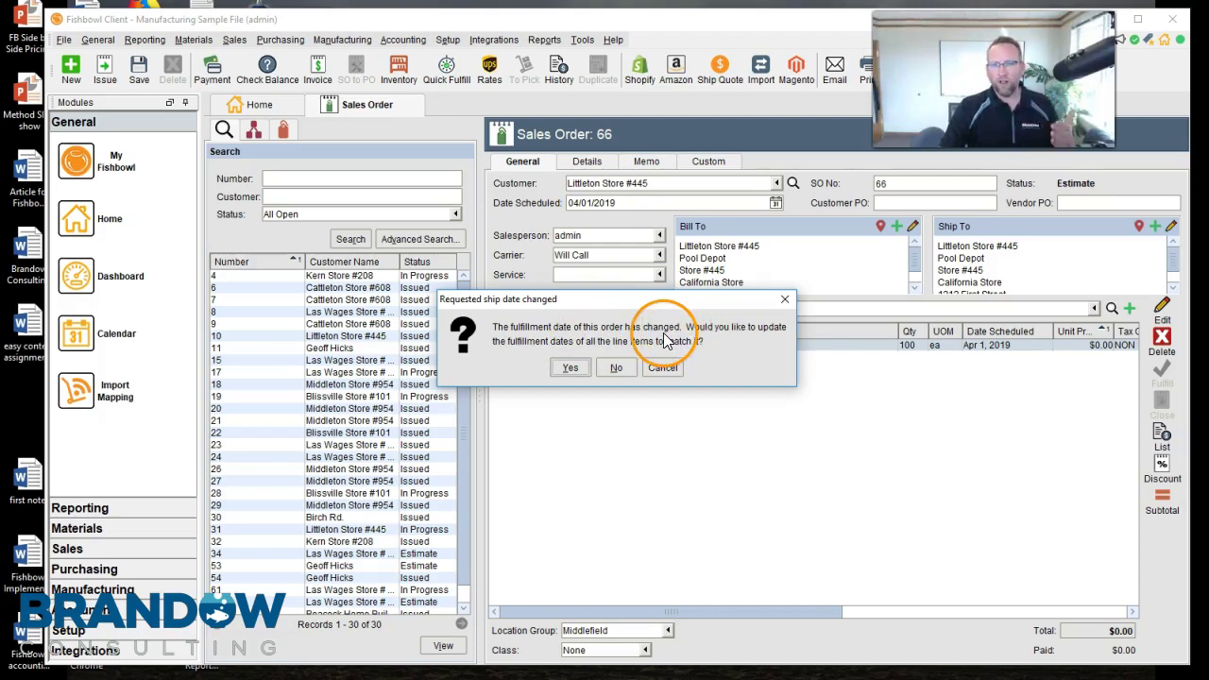
left_click(568, 367)
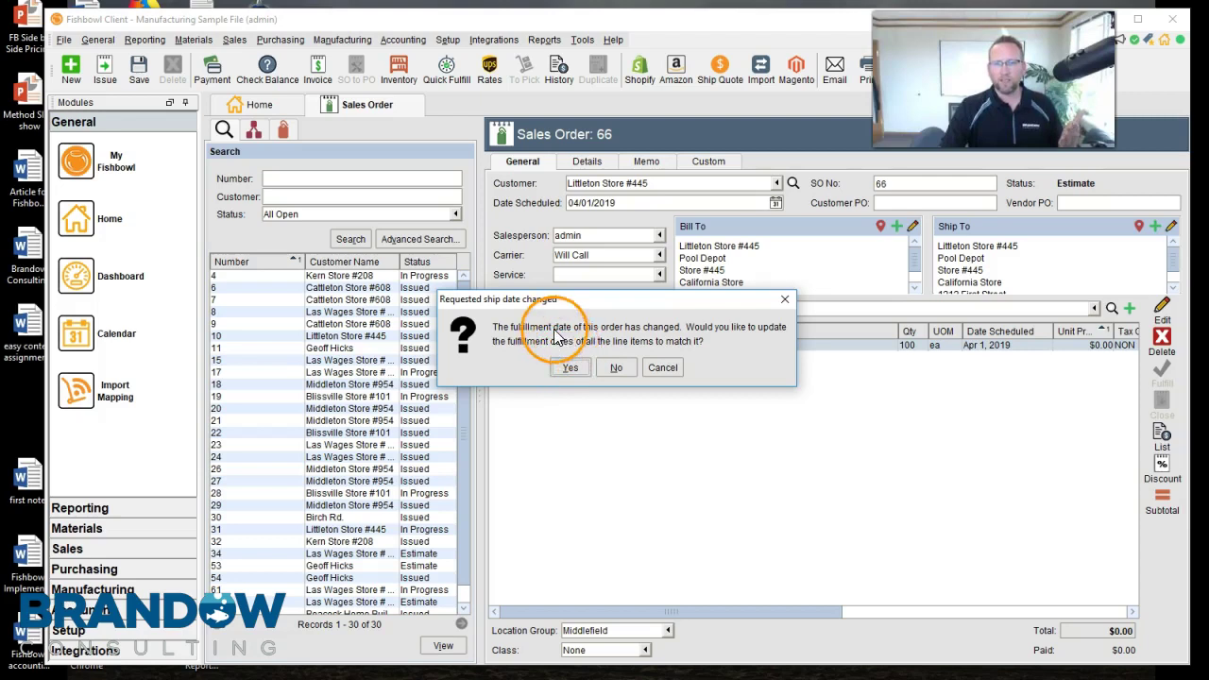
left_click(574, 367)
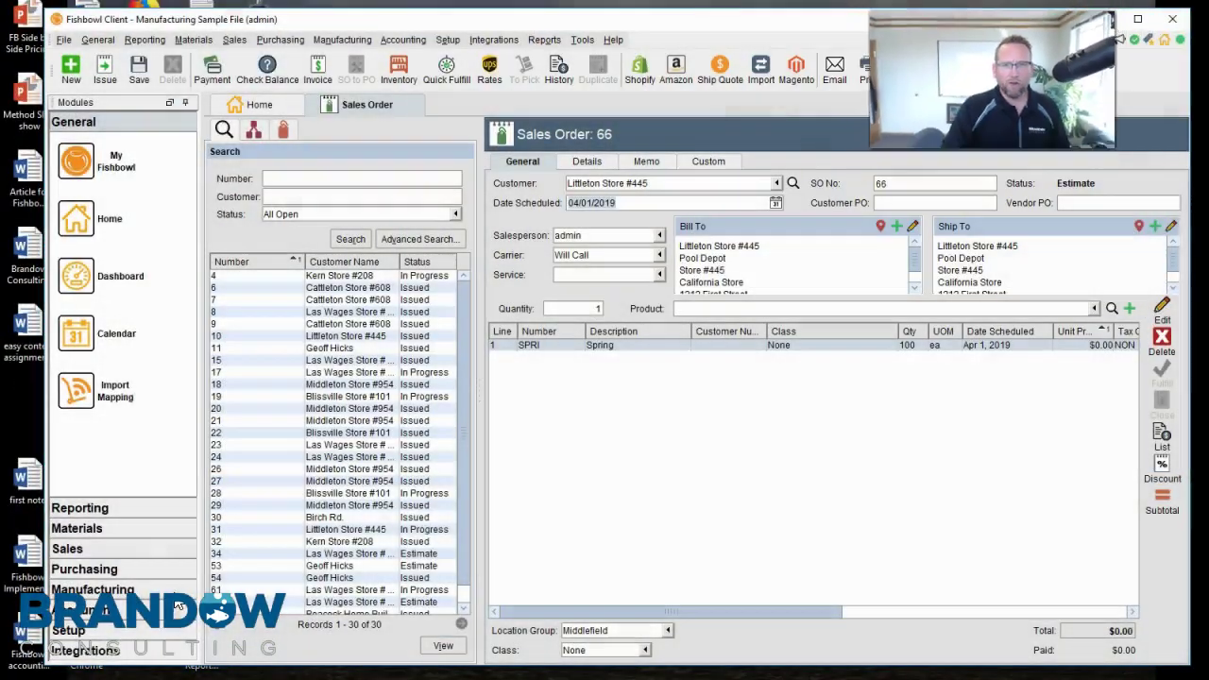
left_click(555, 437)
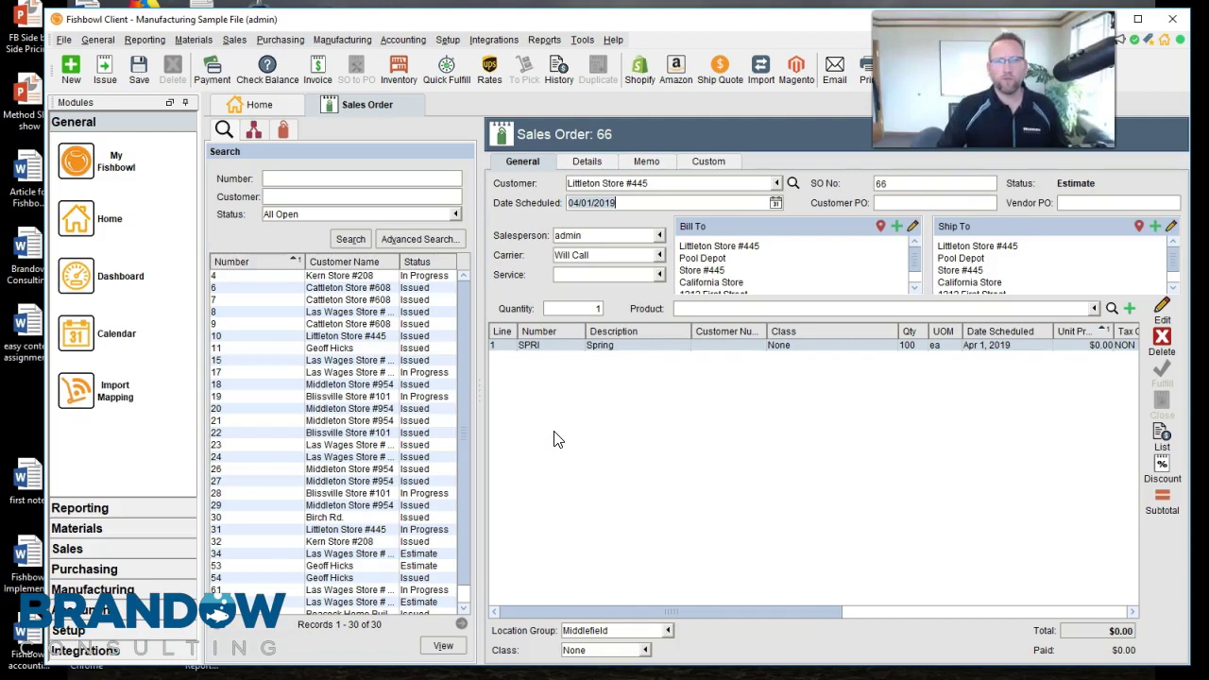
Try to auto-create purchase orders for the vendor Anderson's Hardware & Tools Supply with a date range ending 04/24/2019.
left_click(282, 42)
left_click(292, 56)
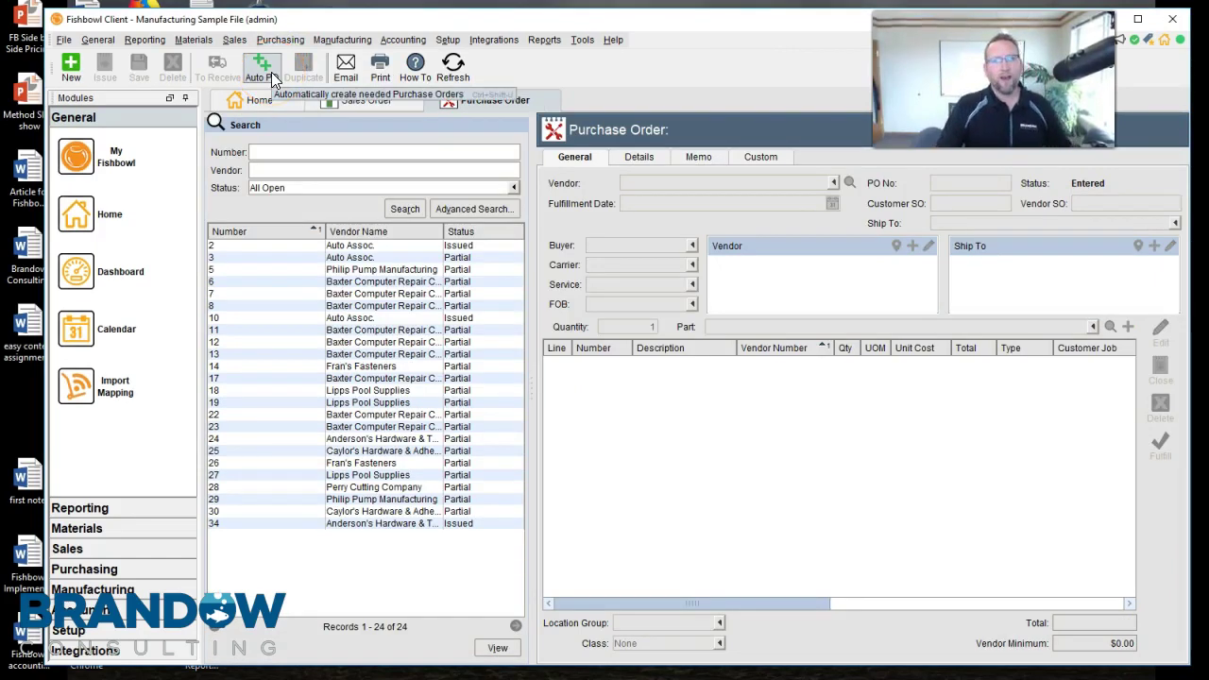
left_click(262, 83)
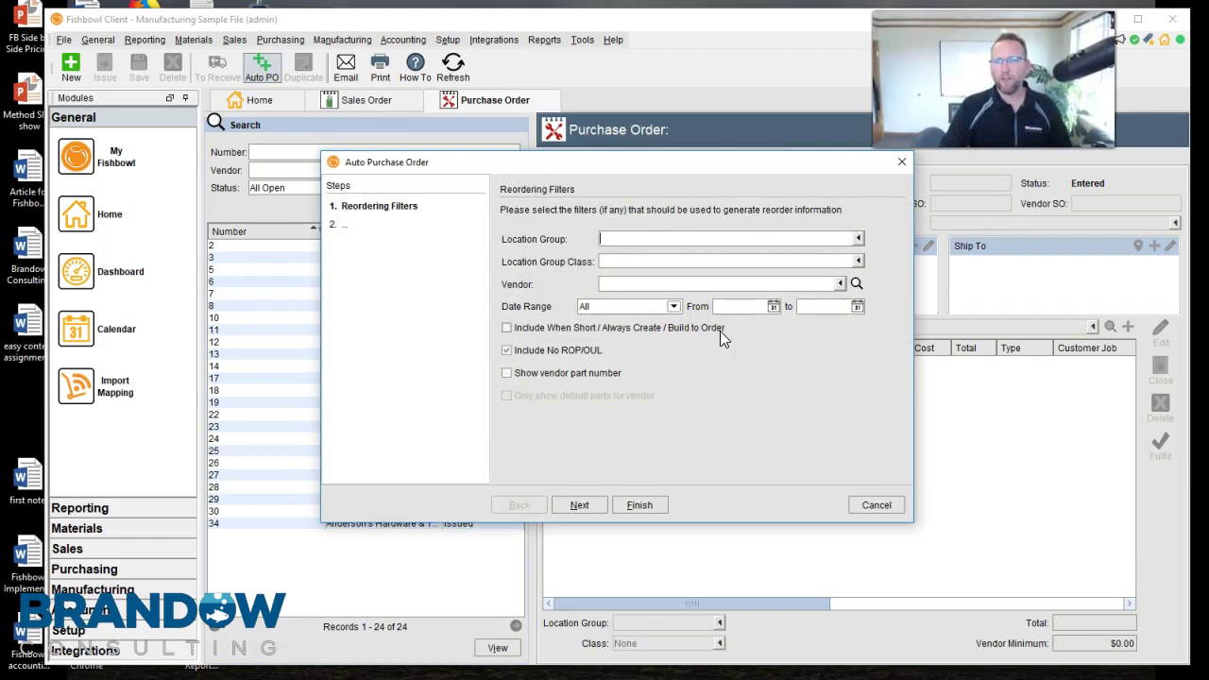
left_click(717, 365)
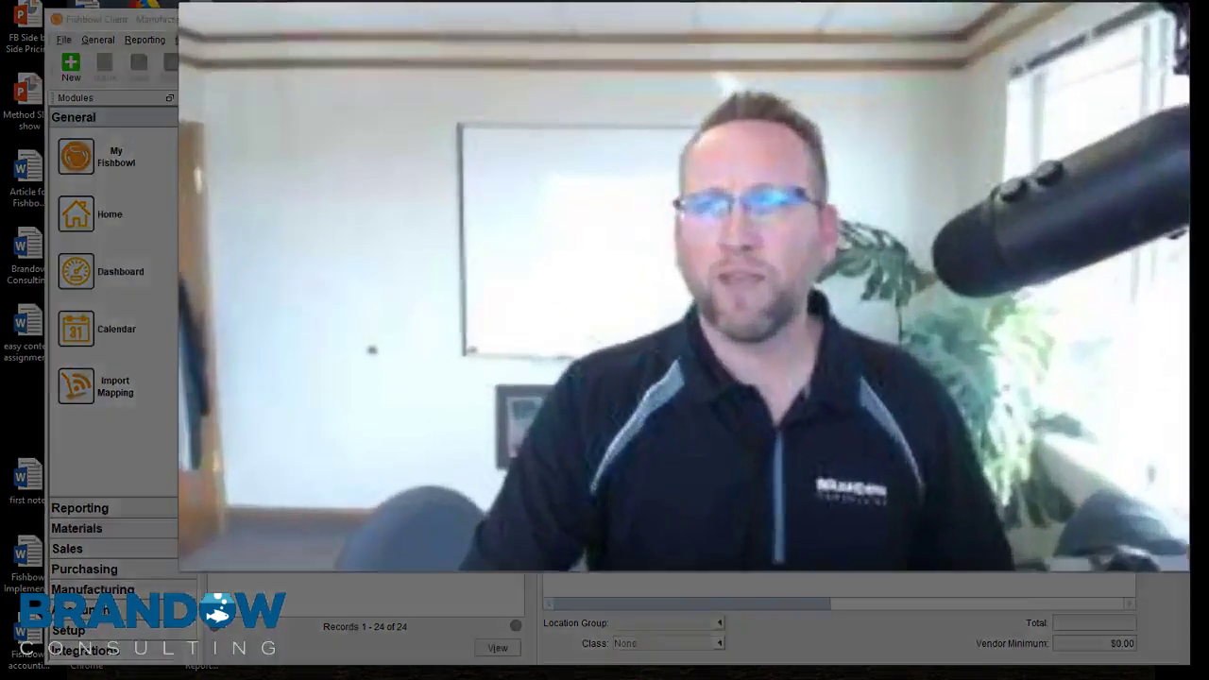
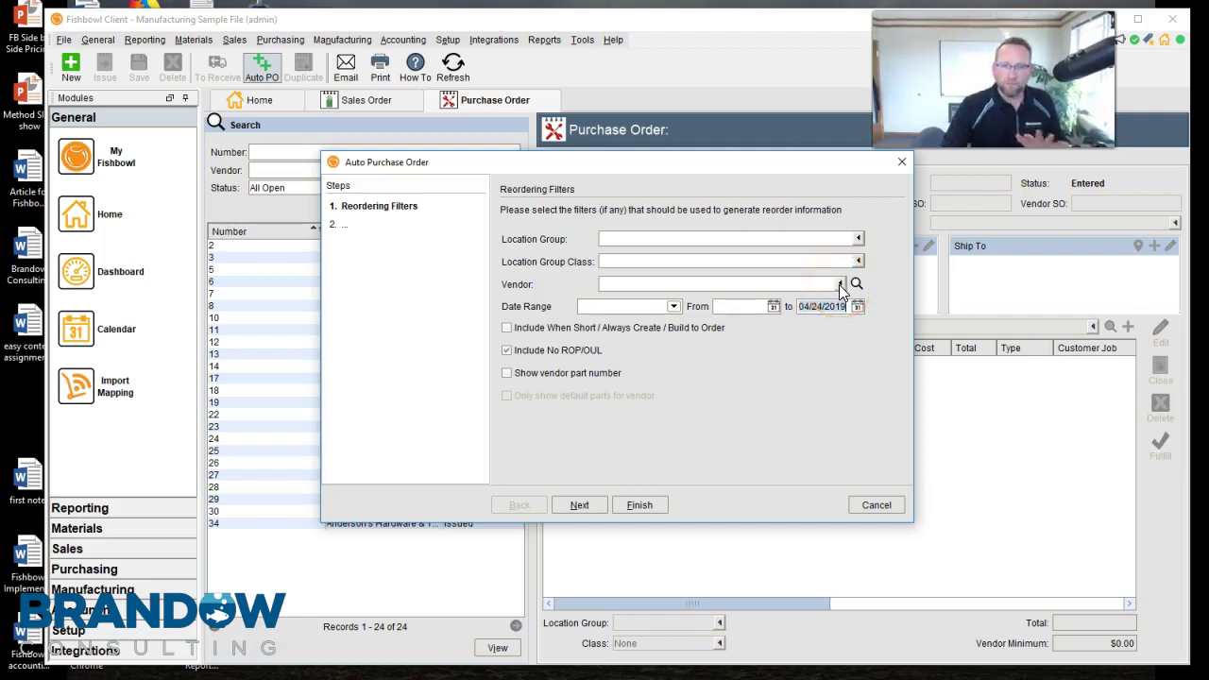
left_click(839, 284)
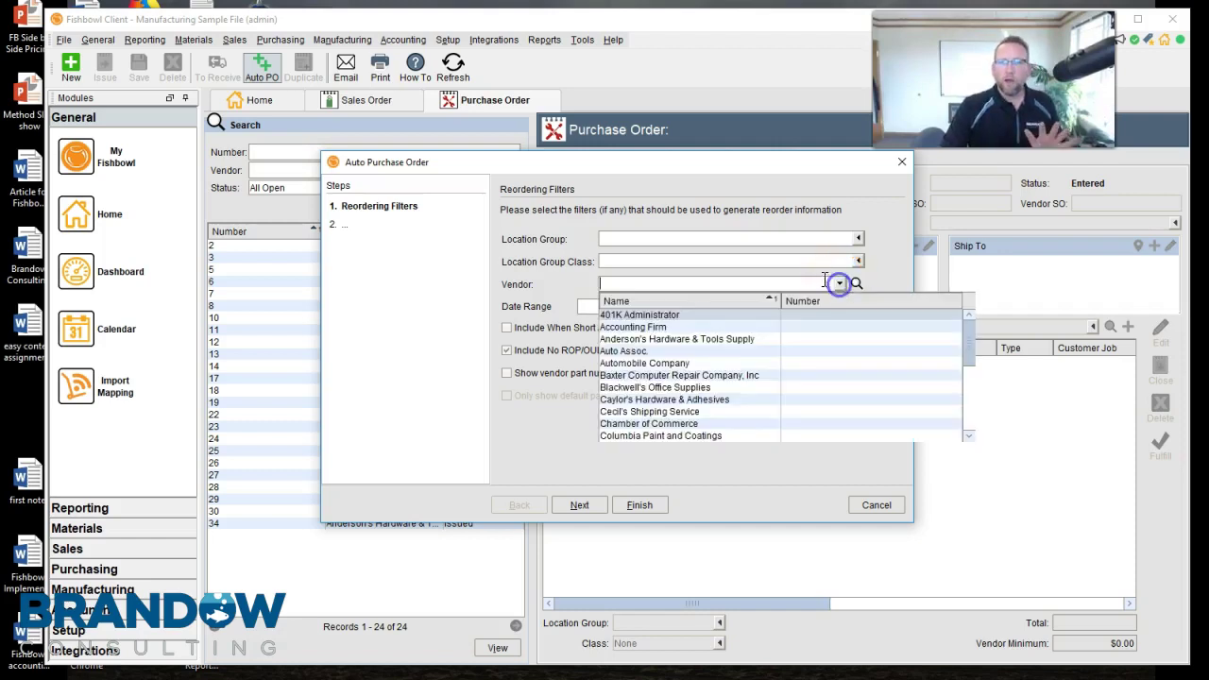
left_click(641, 339)
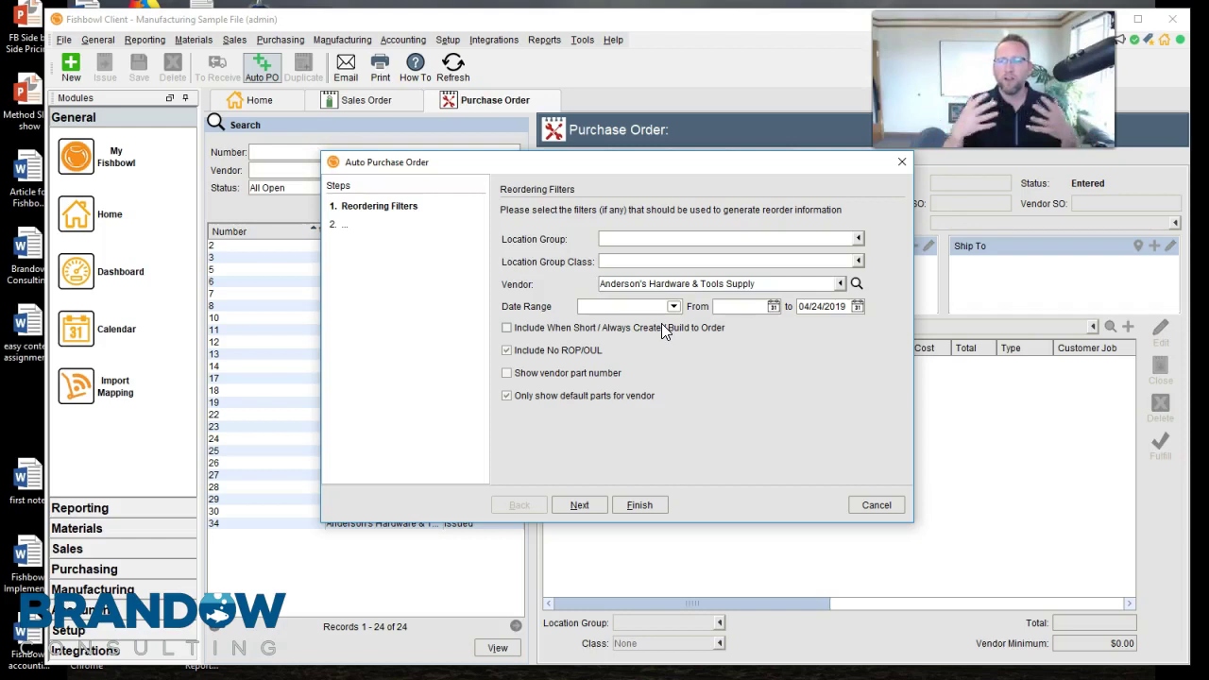
left_click(593, 492)
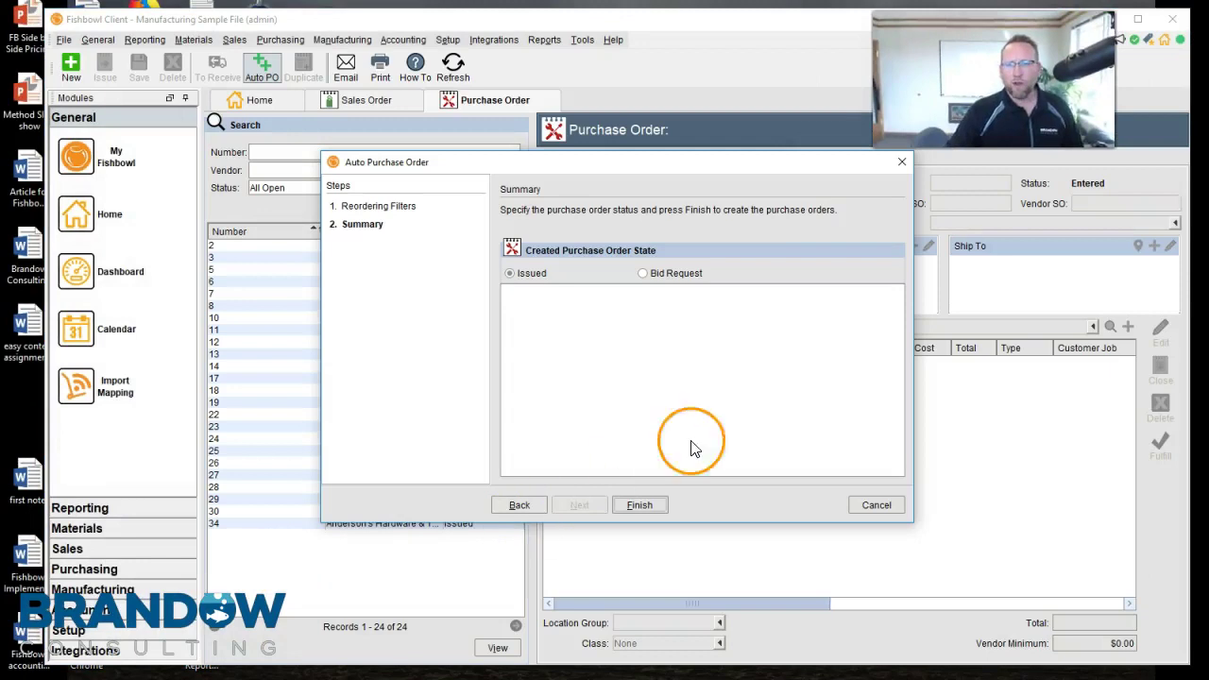
left_click(871, 507)
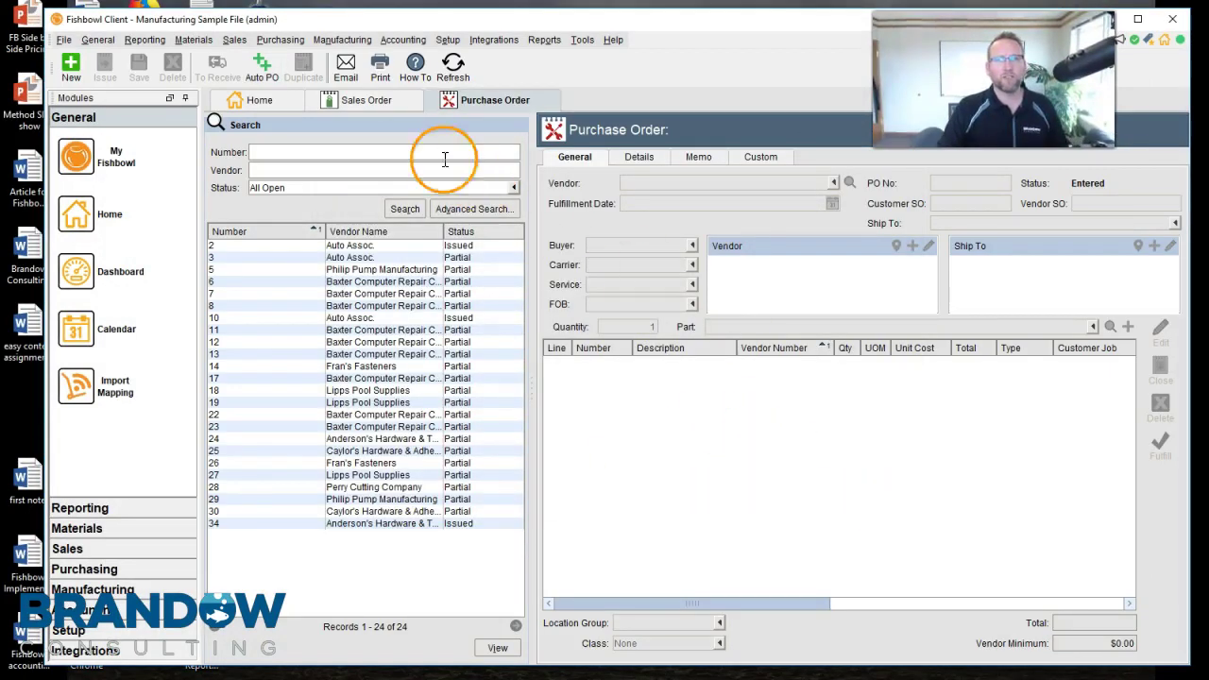
Return to the sales order and view the inventory information in the Spring line item's details.
left_click(378, 105)
left_click(652, 350)
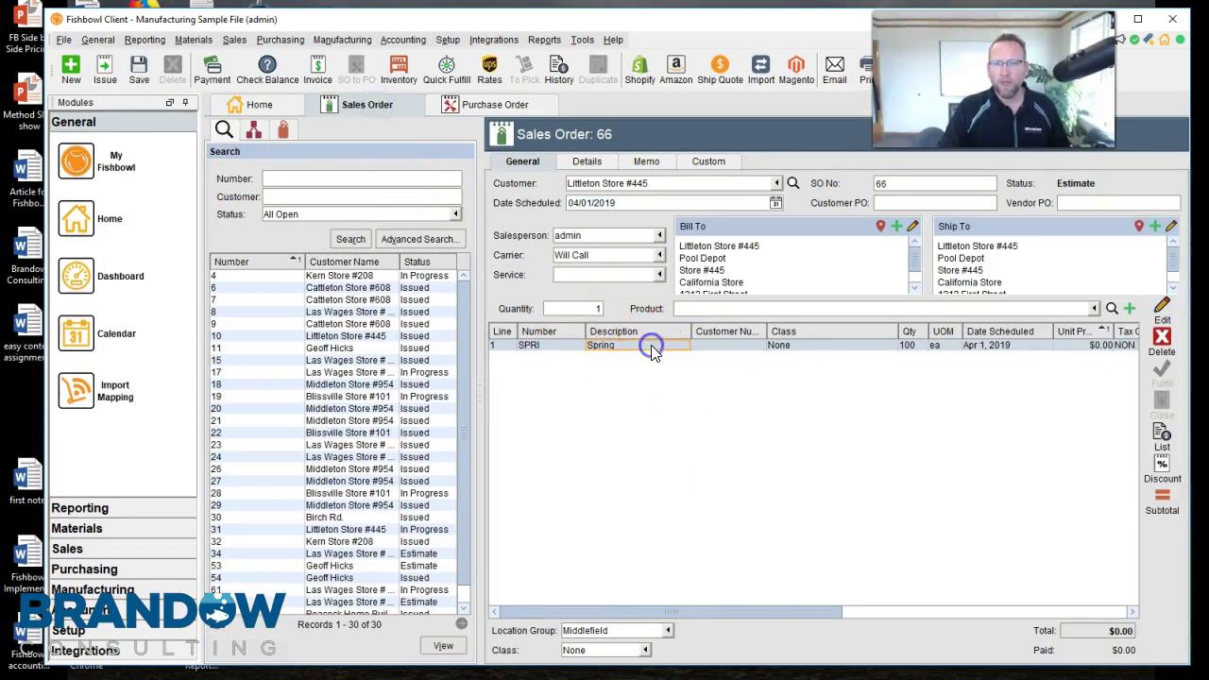
left_click(1162, 312)
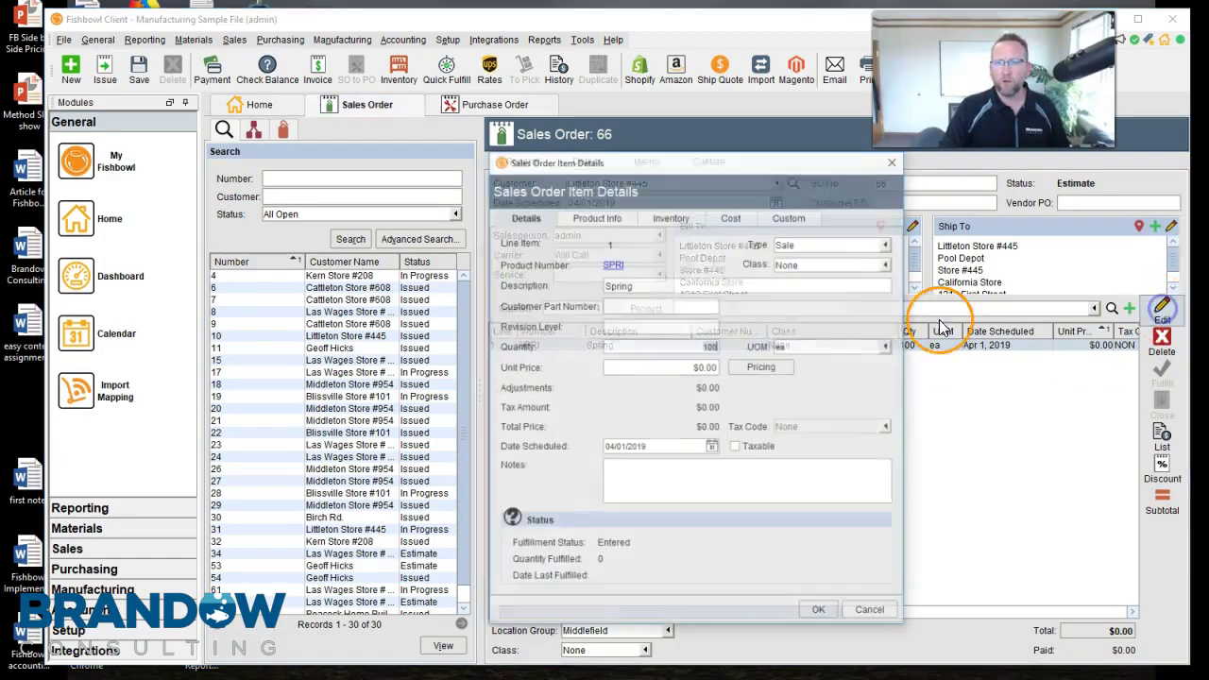
left_click(672, 217)
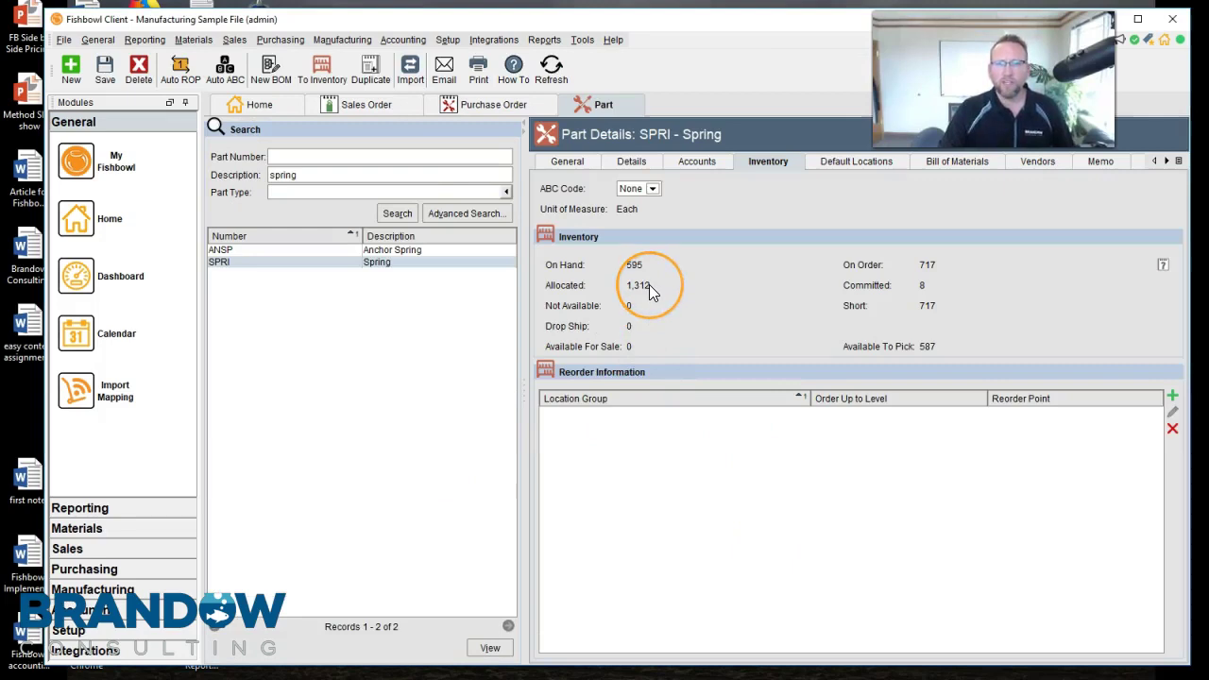
Examine the Spring part's on-hand, allocated, drop-ship and available-for-sale quantities, including the breakdown of allocations by order type.
mouse_move(649, 284)
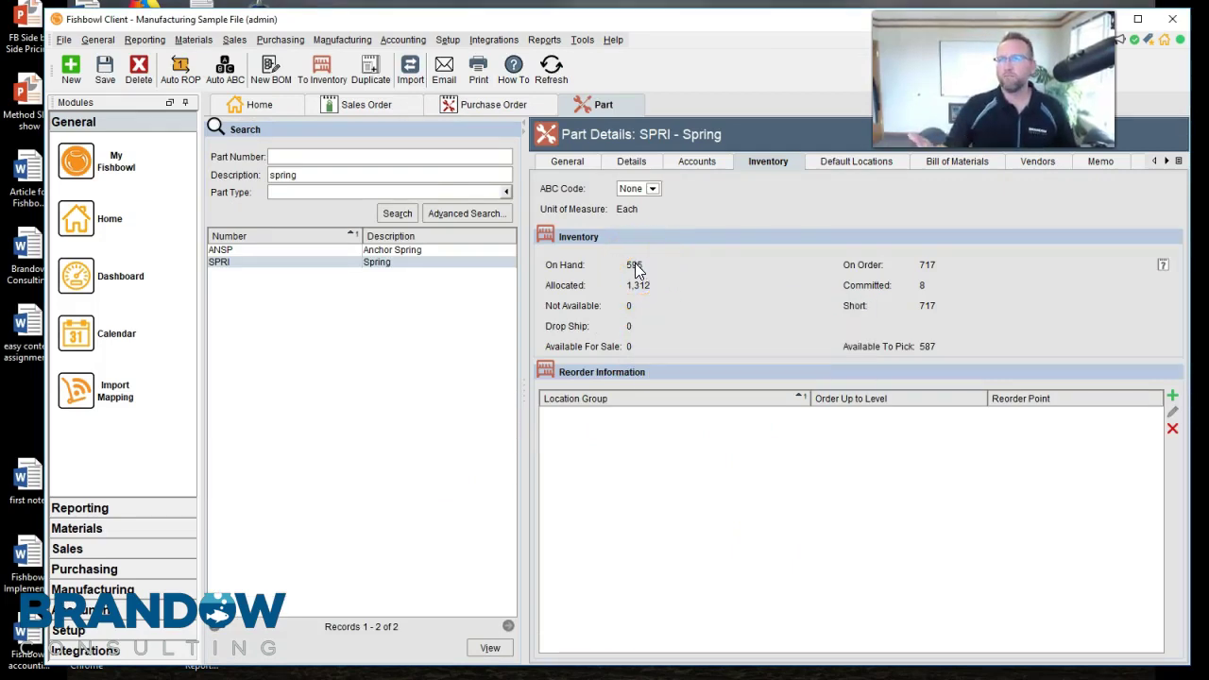
left_click(657, 293)
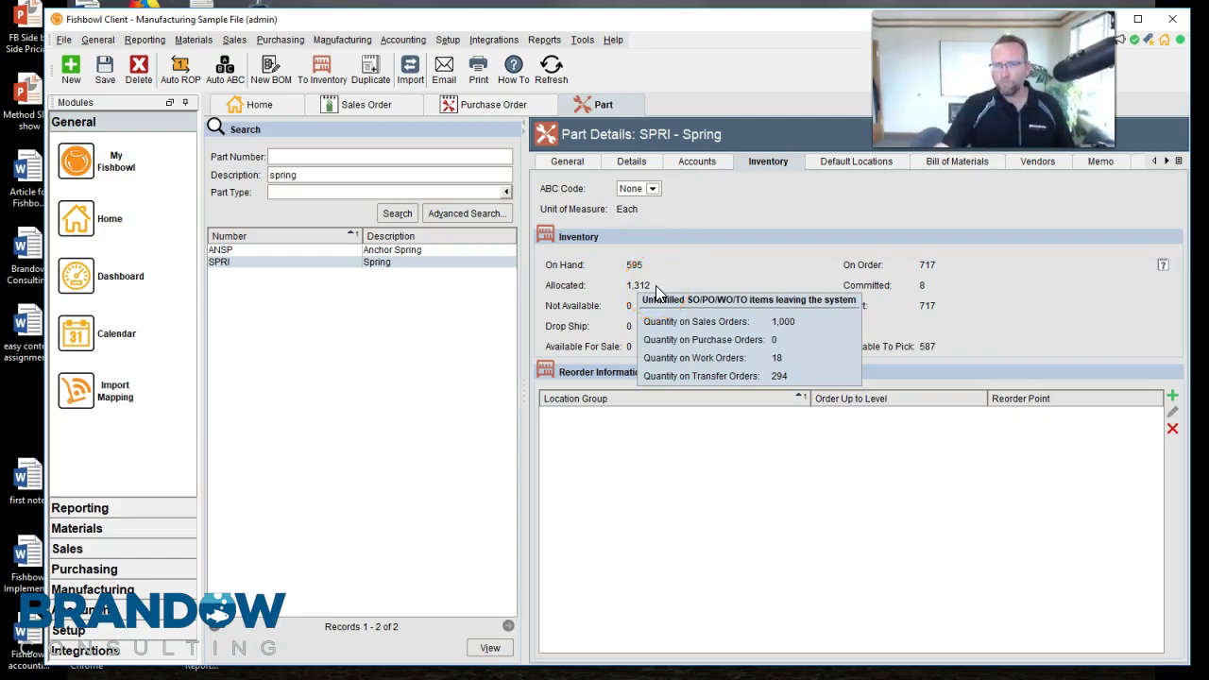
left_click(661, 285)
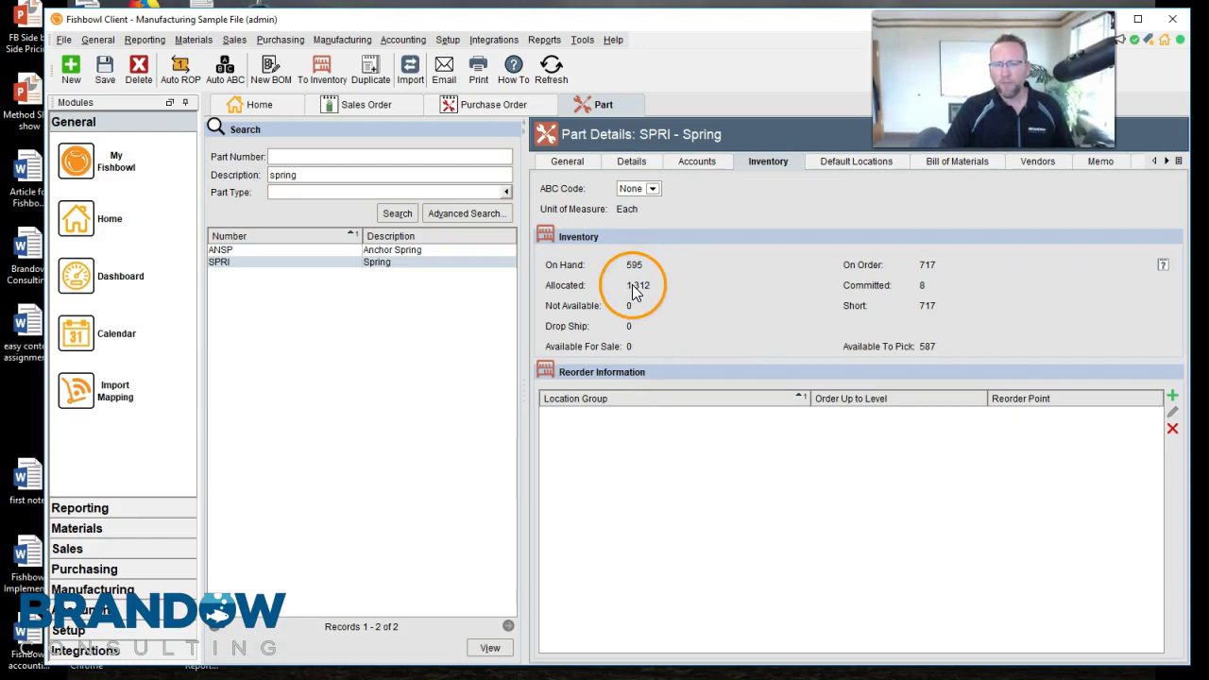
left_click(642, 289)
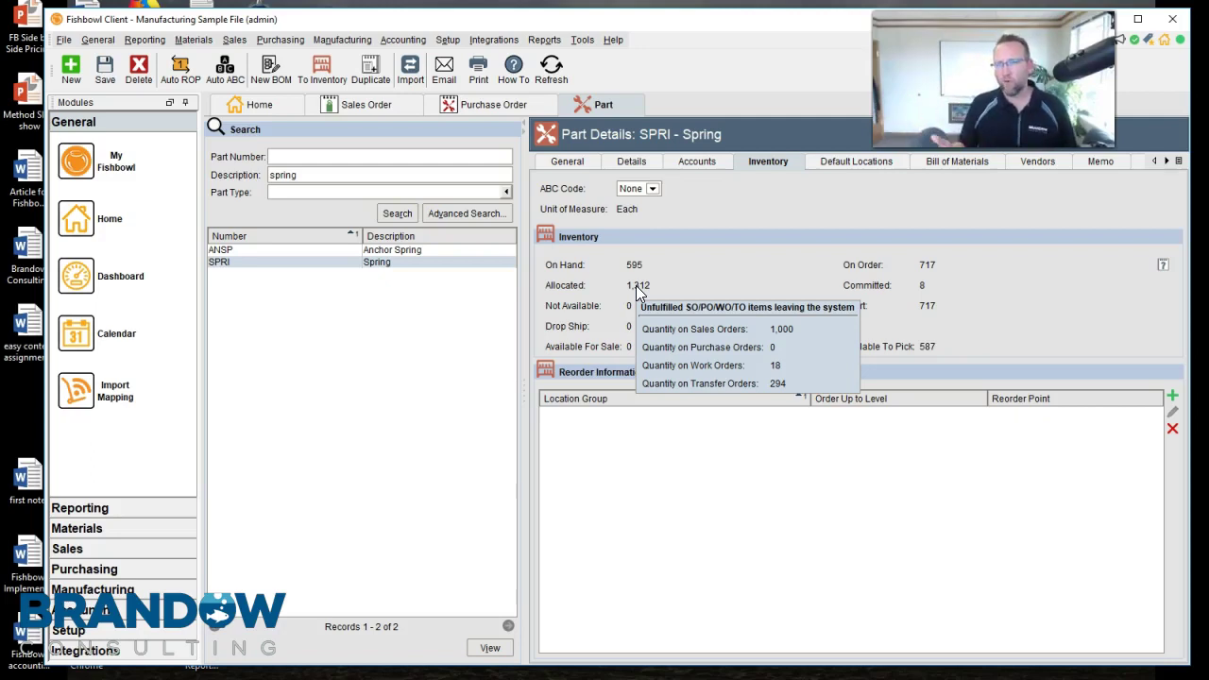
left_click(631, 350)
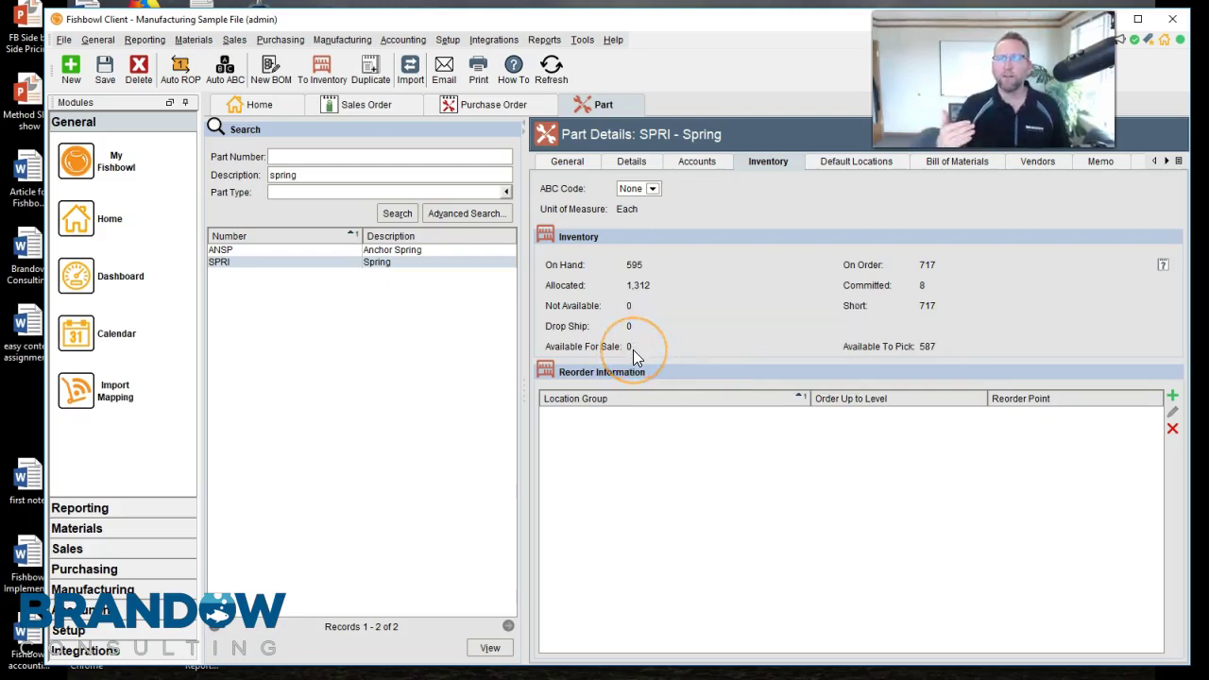
left_click(619, 251)
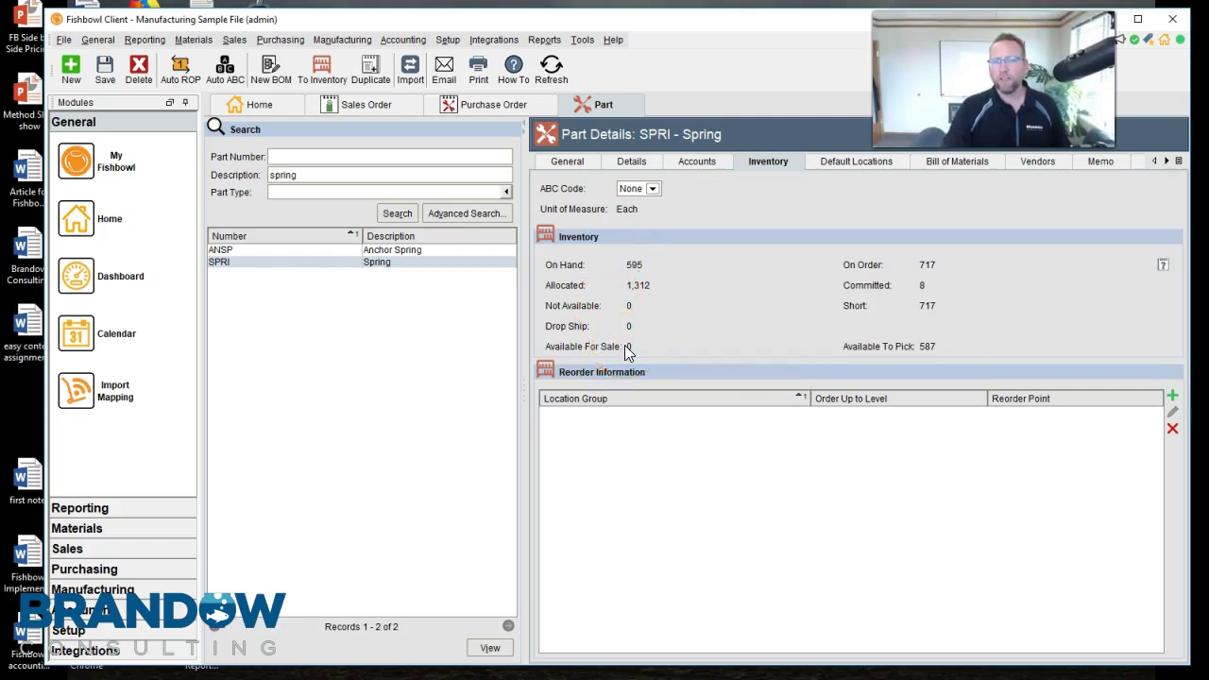
left_click(635, 274)
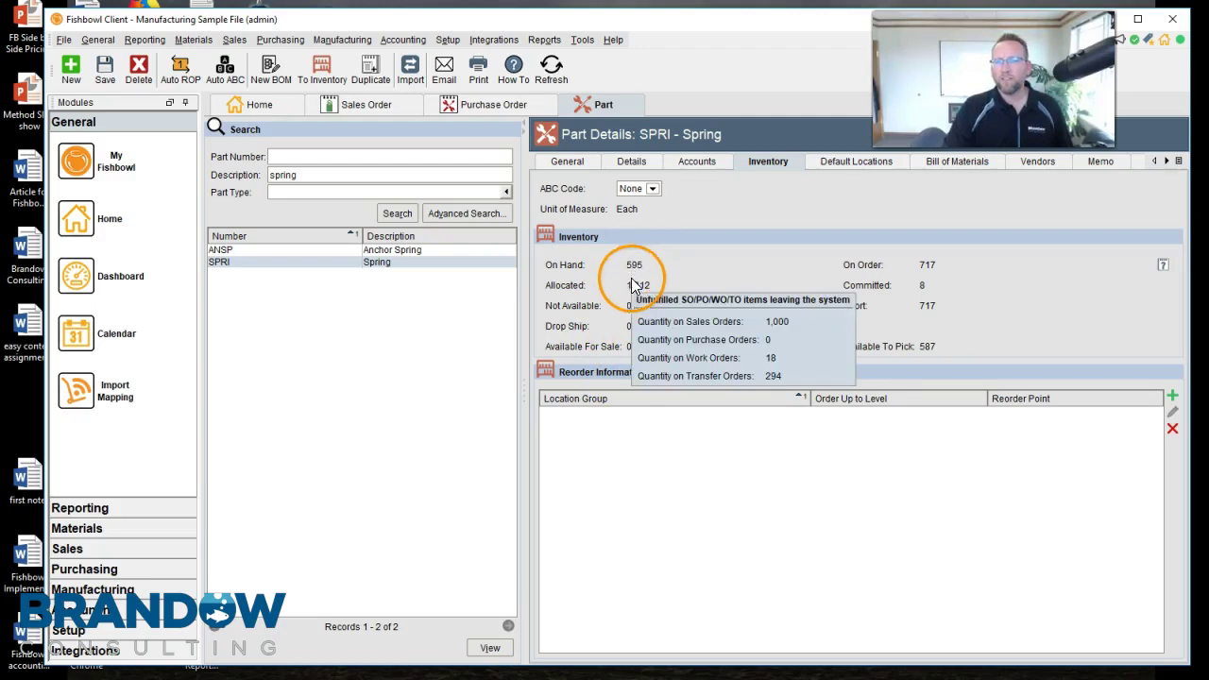
left_click(633, 319)
left_click(642, 328)
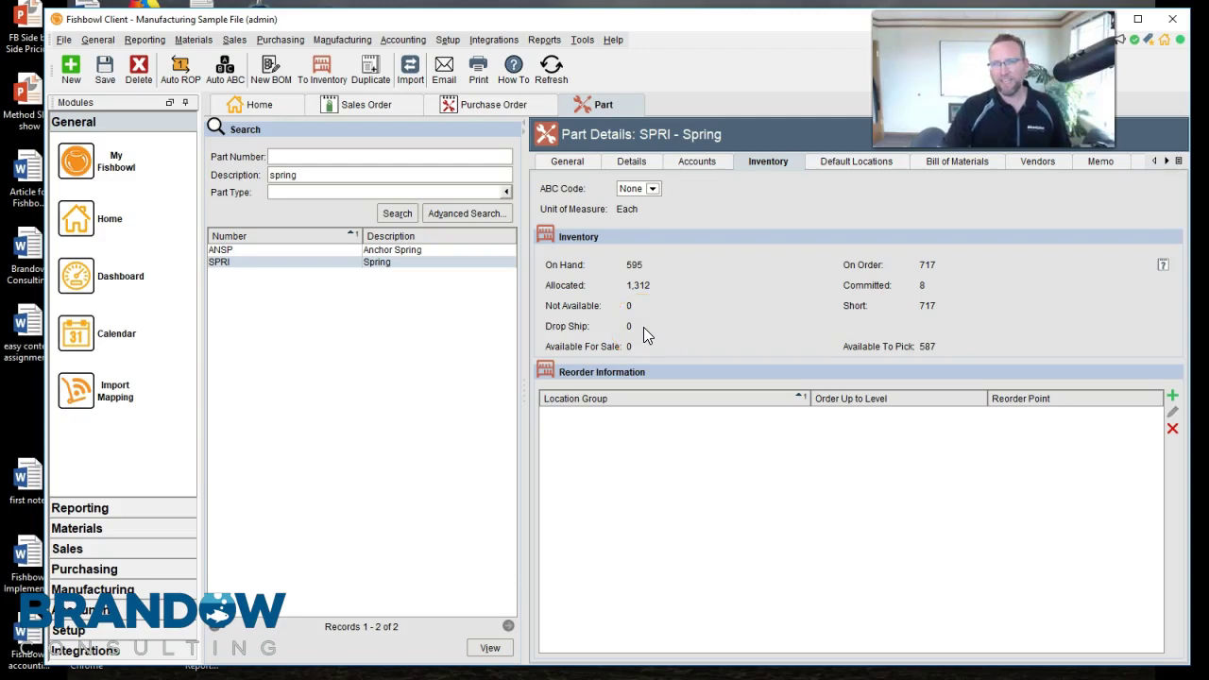
Examine the breakdown by order type of the Spring part's on-order quantity.
left_click(638, 348)
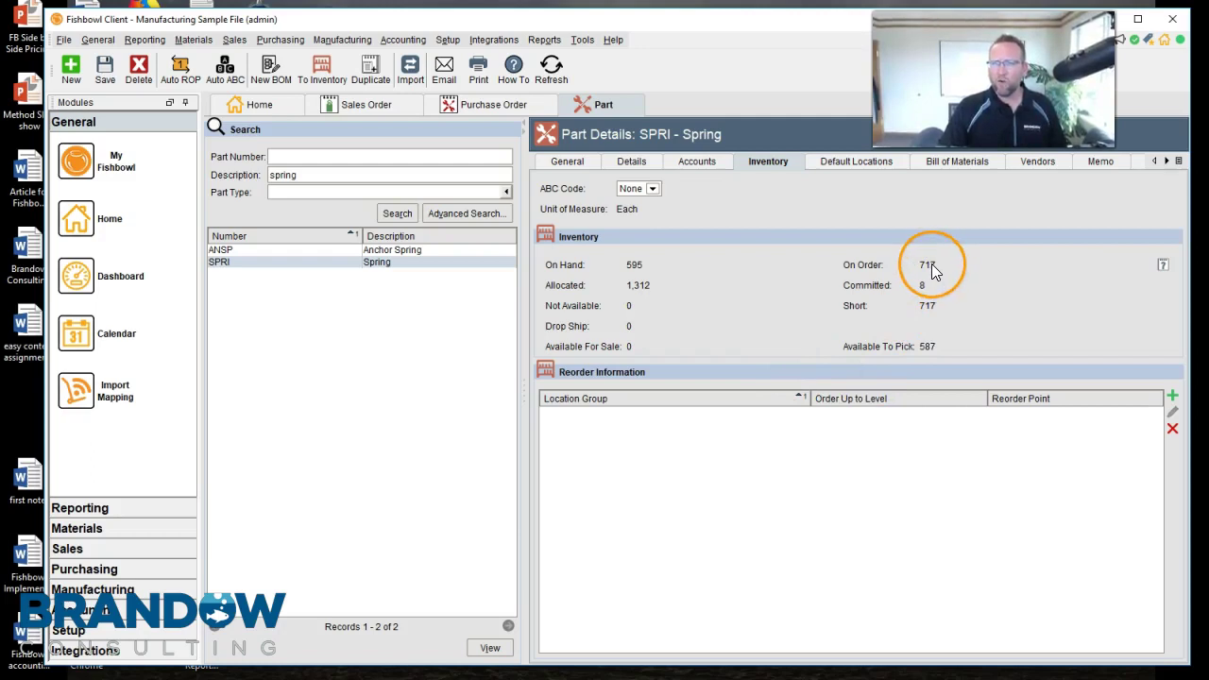
mouse_move(931, 267)
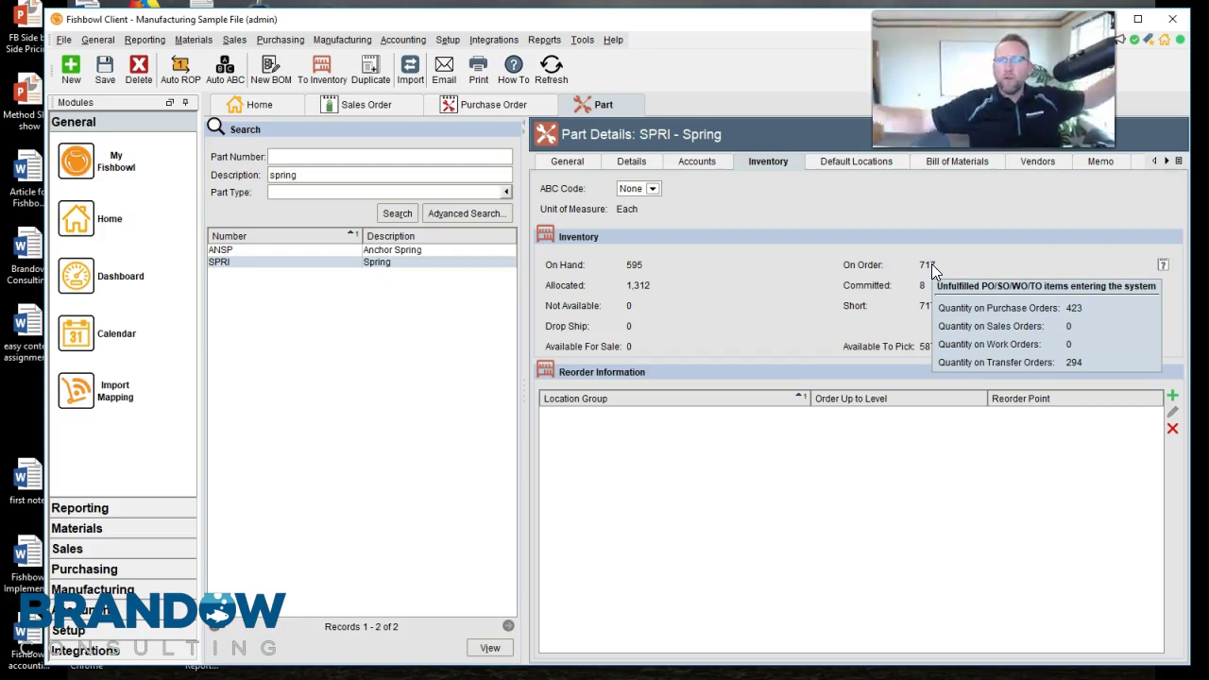
Review the location groups and the company's addresses with their assigned location group, and return to the sales order.
left_click(416, 40)
mouse_move(448, 40)
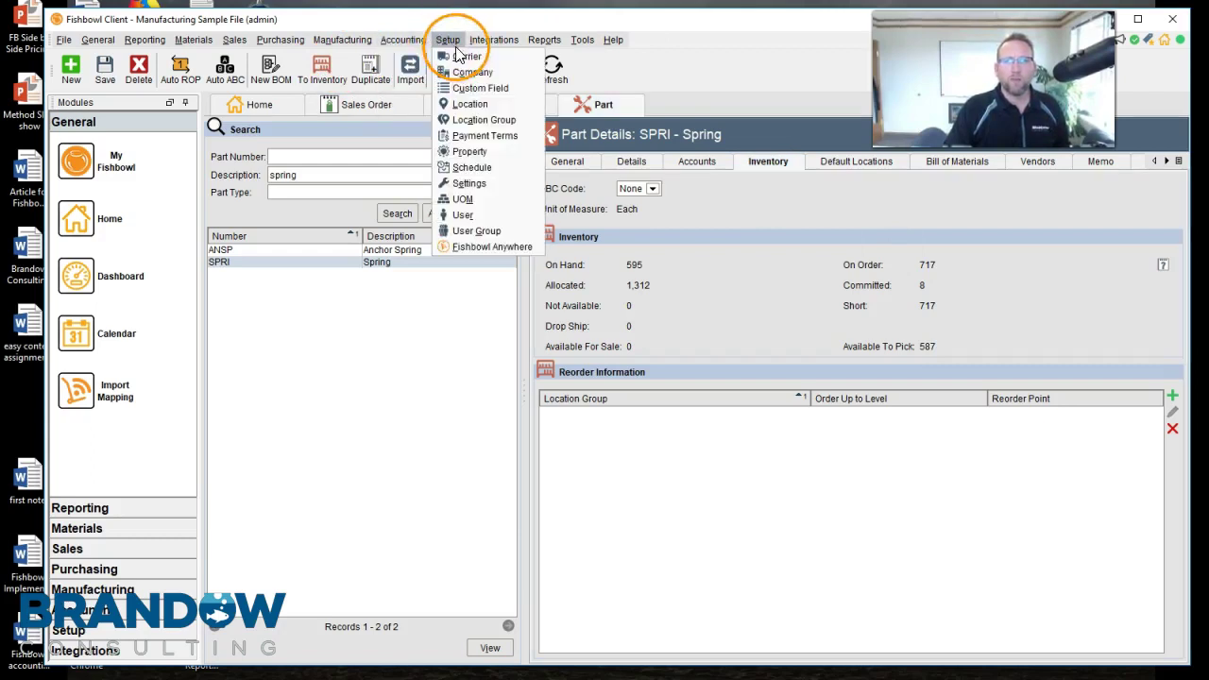
left_click(466, 117)
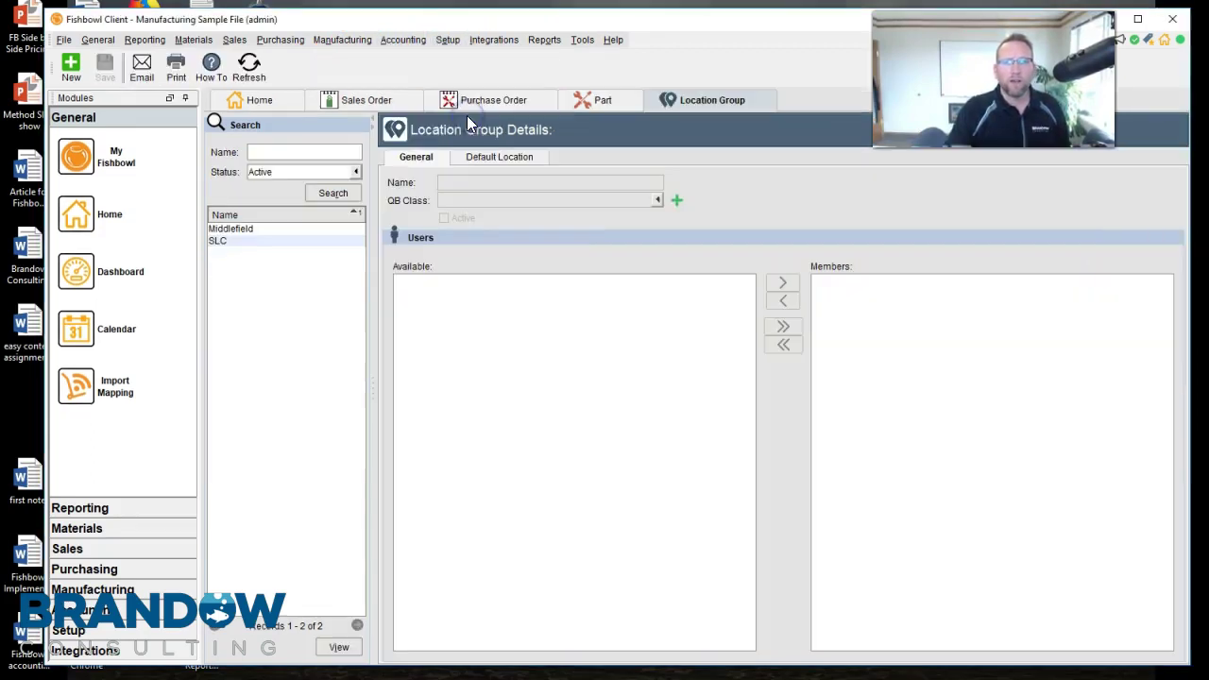
left_click(455, 40)
left_click(469, 68)
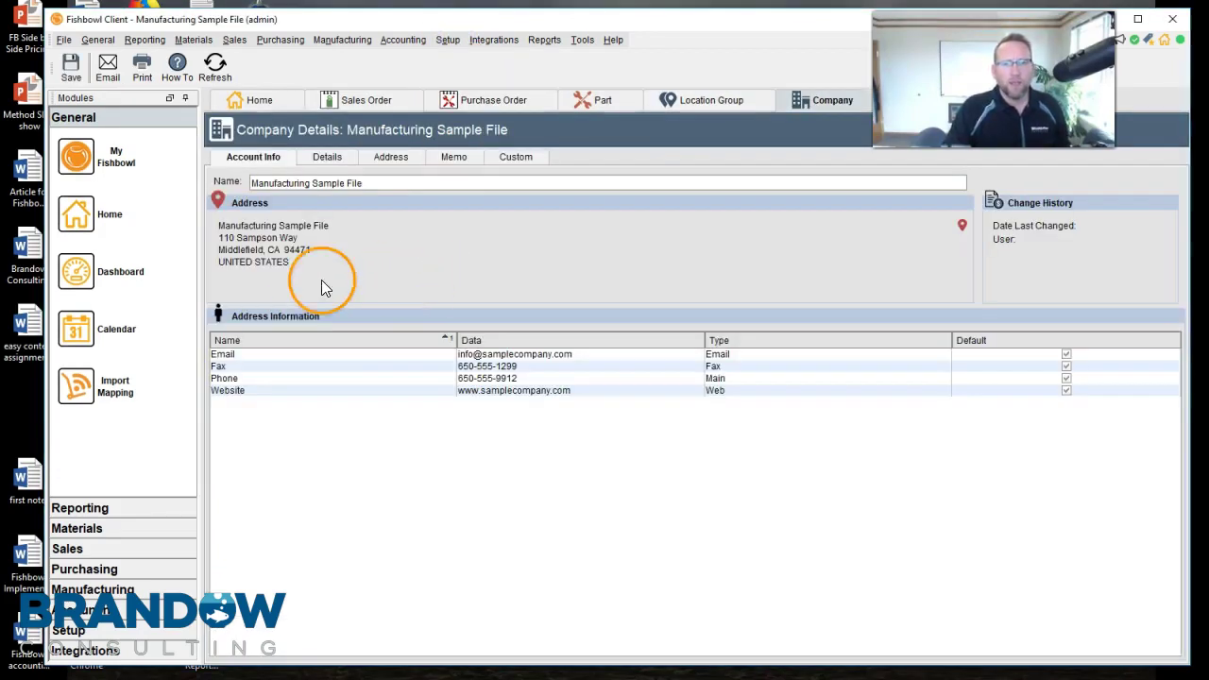
left_click(326, 158)
left_click(384, 158)
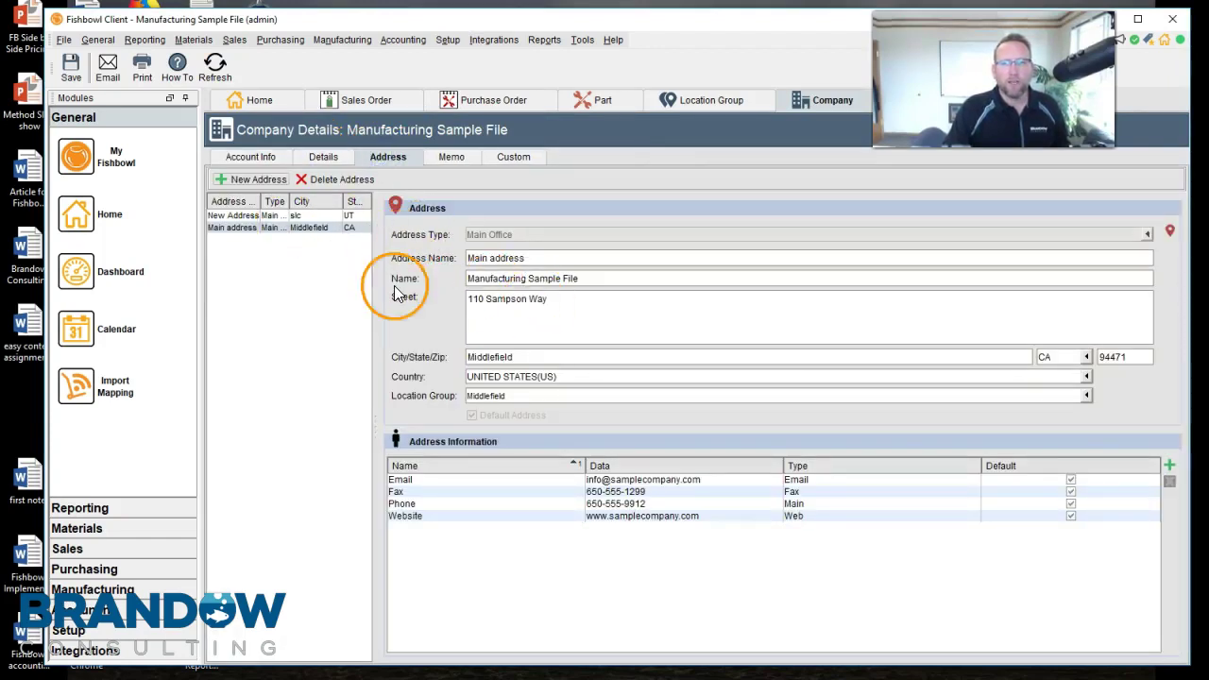
left_click(349, 101)
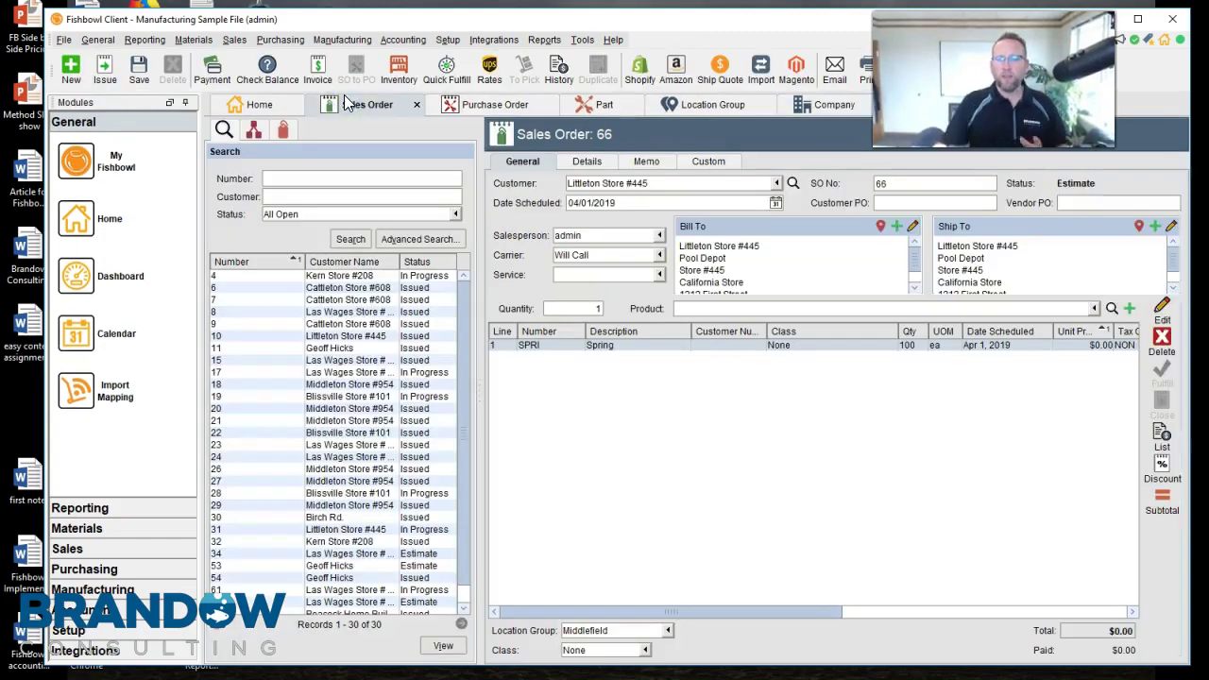
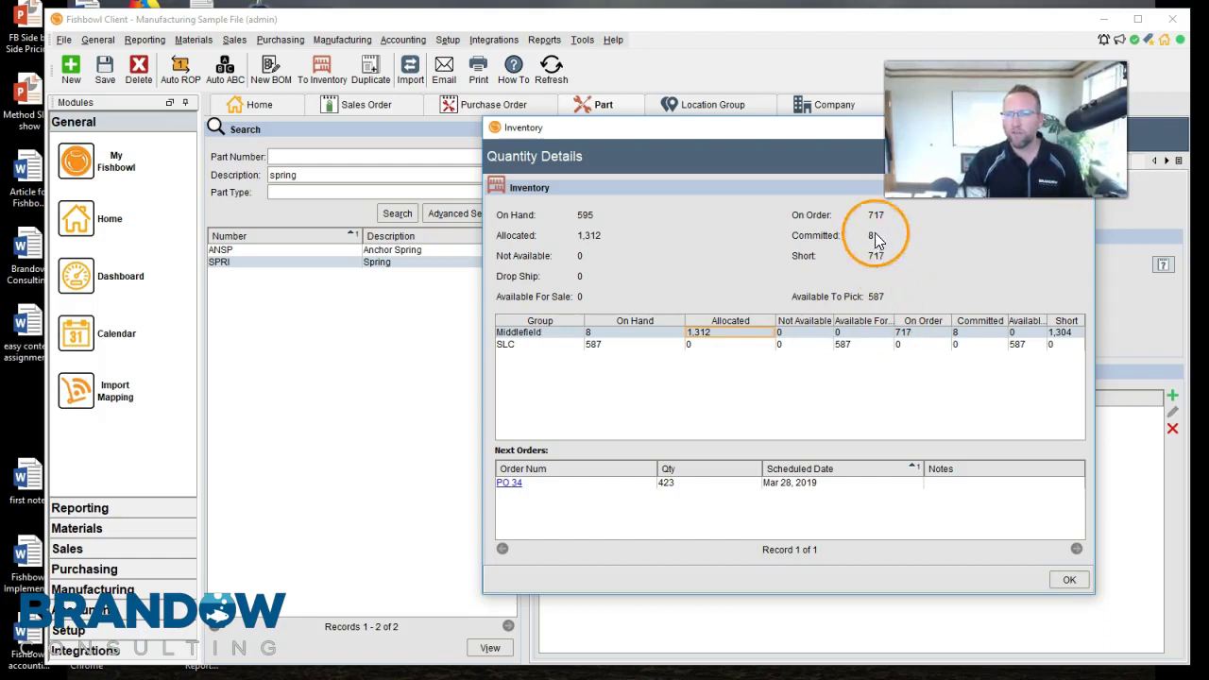
Examine the on-order breakdown in the Spring part's quantity details, and close the details.
mouse_move(877, 220)
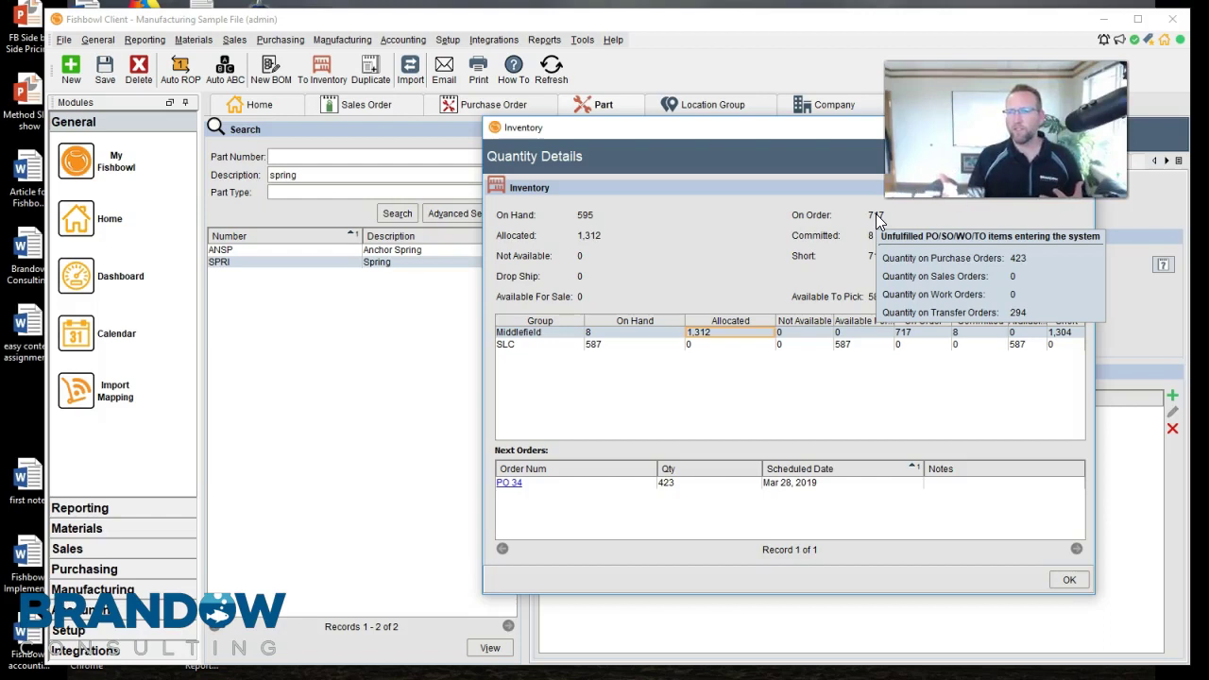
left_click(888, 233)
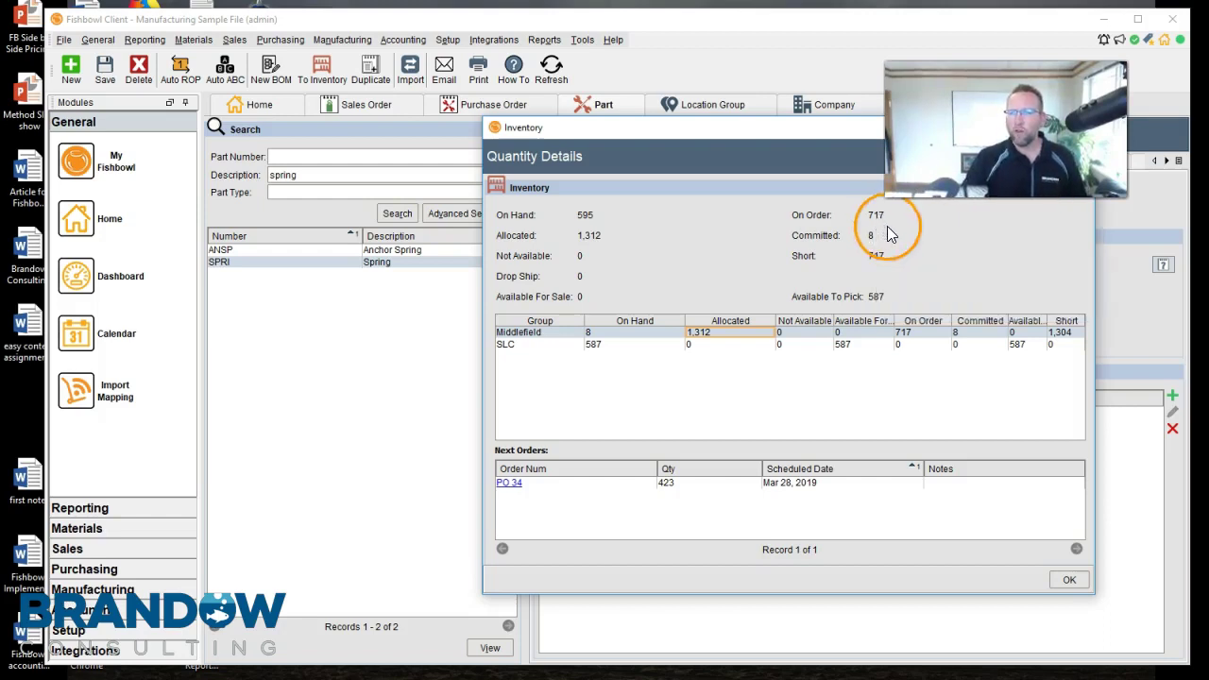
mouse_move(877, 216)
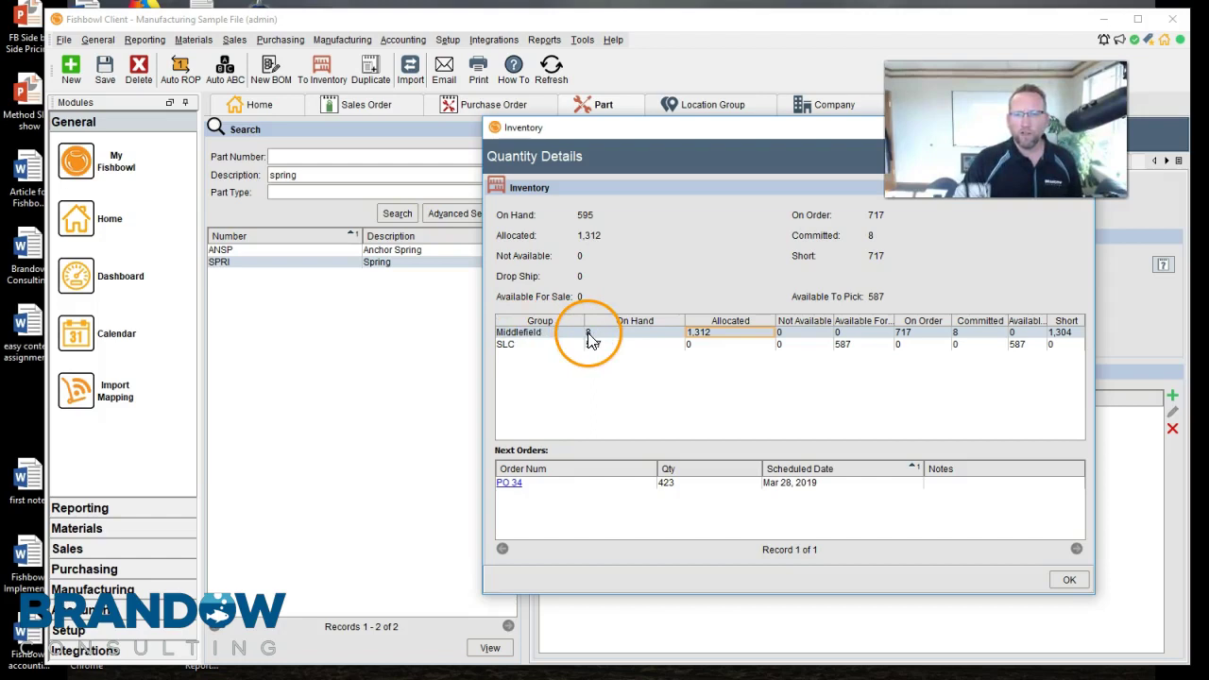
left_click(1075, 582)
Set up an automatic purchase order for vendor Anderson's Hardware & Tools Supply, location group Middlefield, with the date range ending 04/22/2019.
left_click(472, 106)
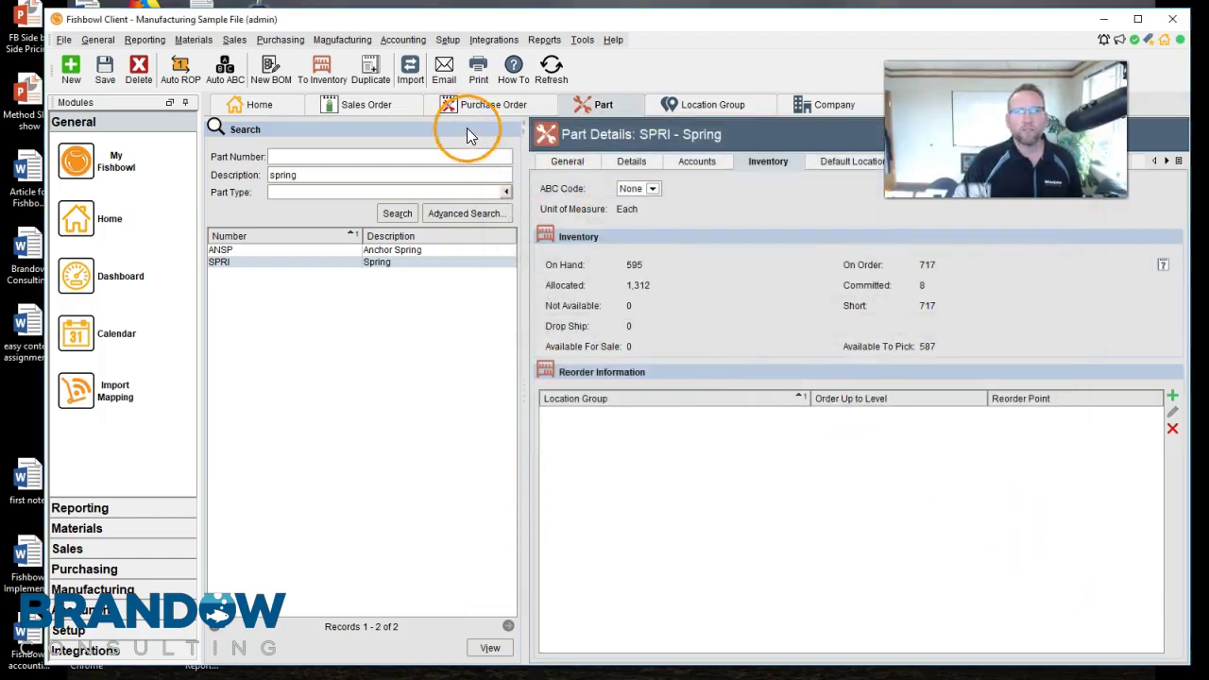
left_click(262, 68)
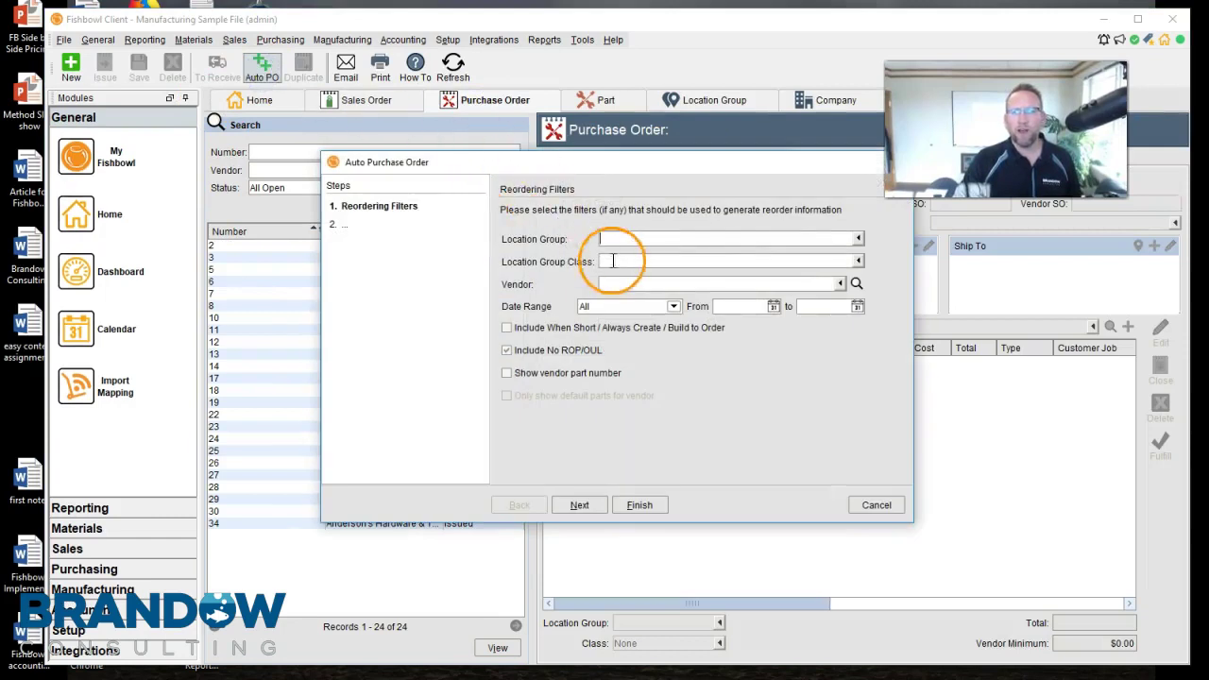
left_click(840, 283)
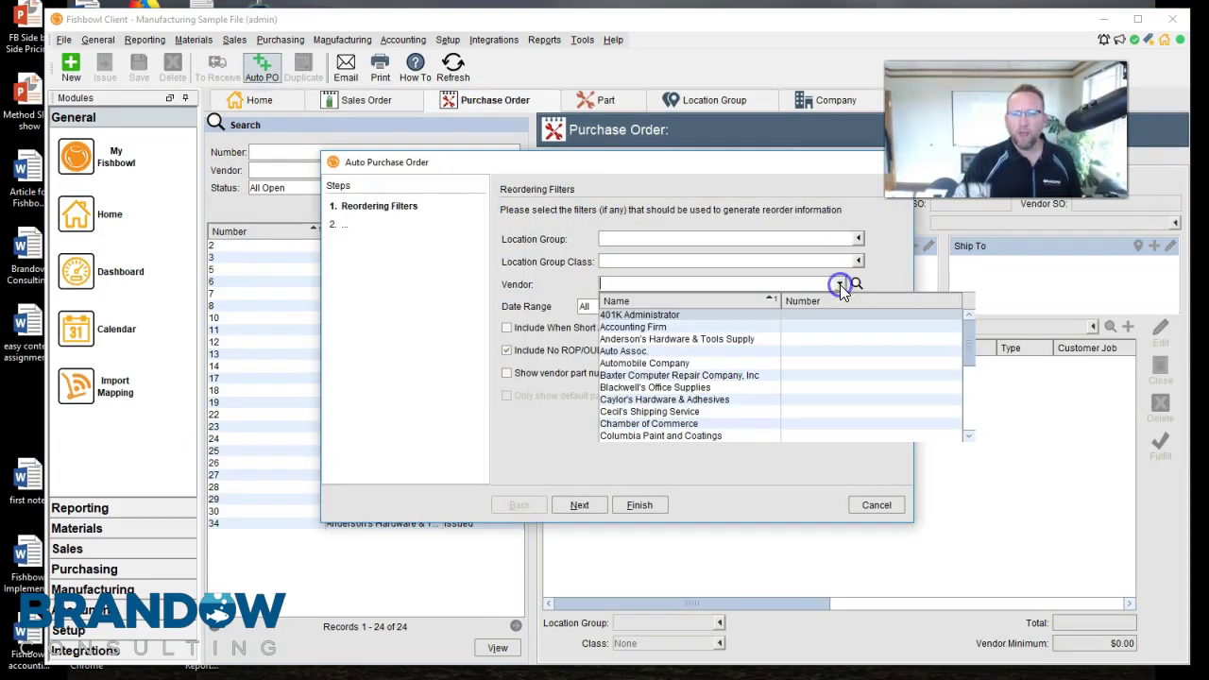
left_click(682, 340)
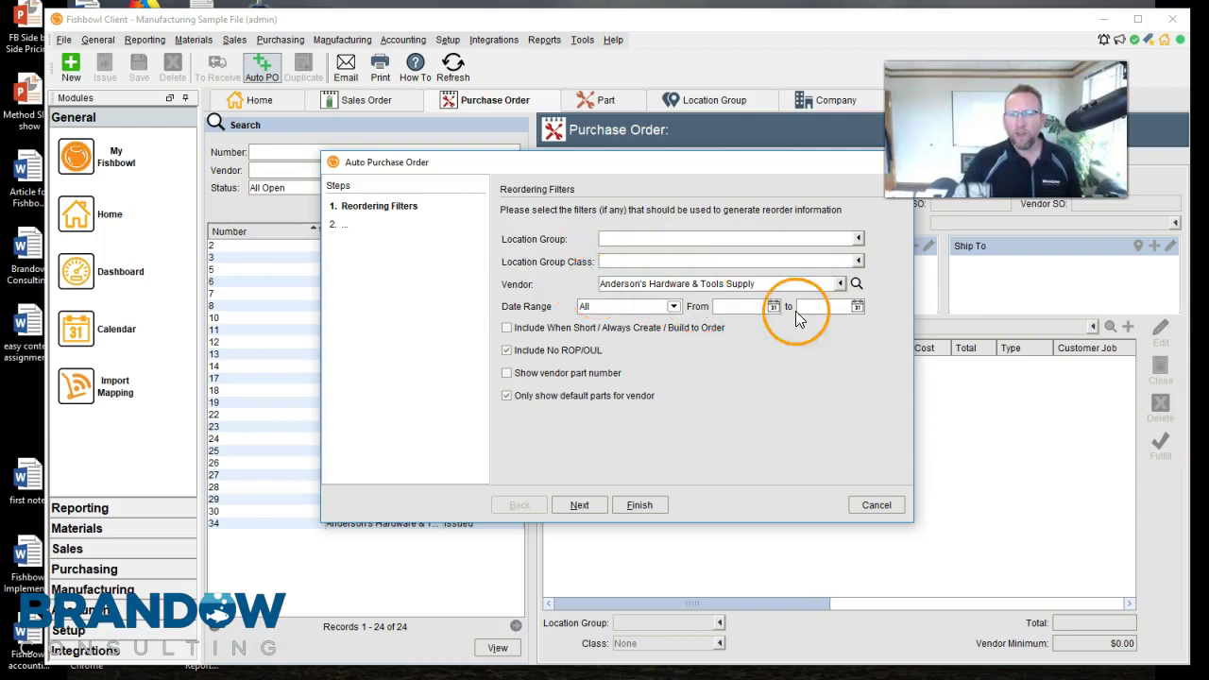
left_click(858, 308)
left_click(832, 332)
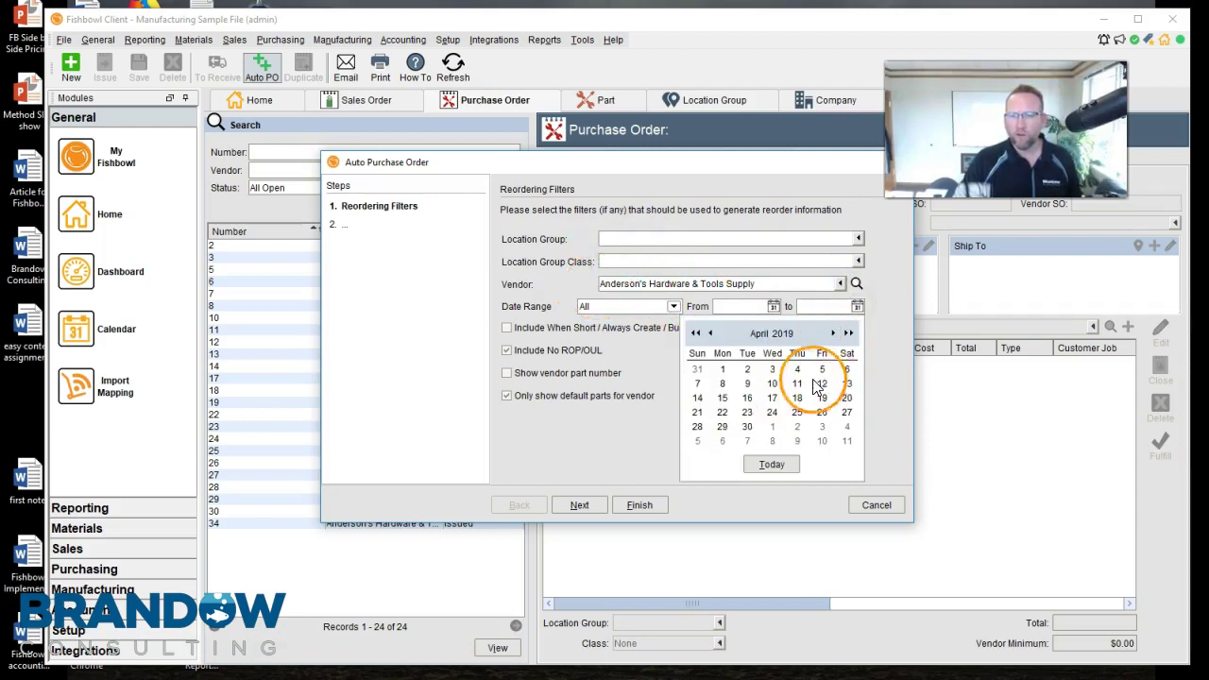
left_click(733, 413)
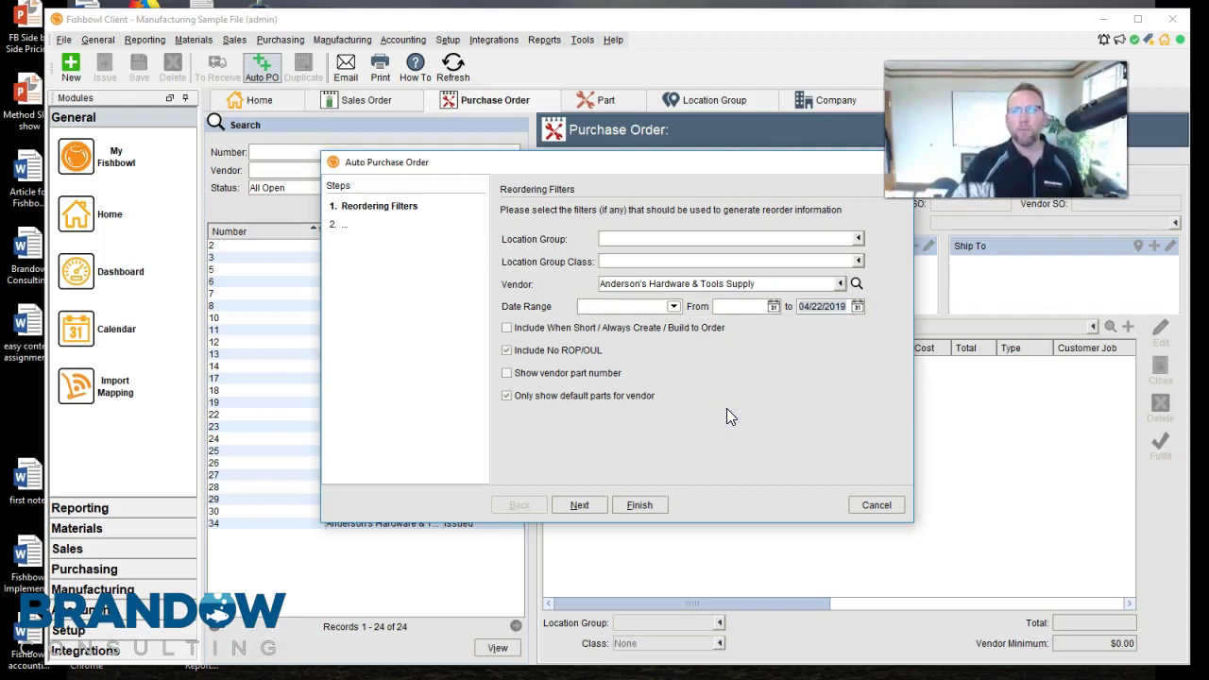
left_click(722, 238)
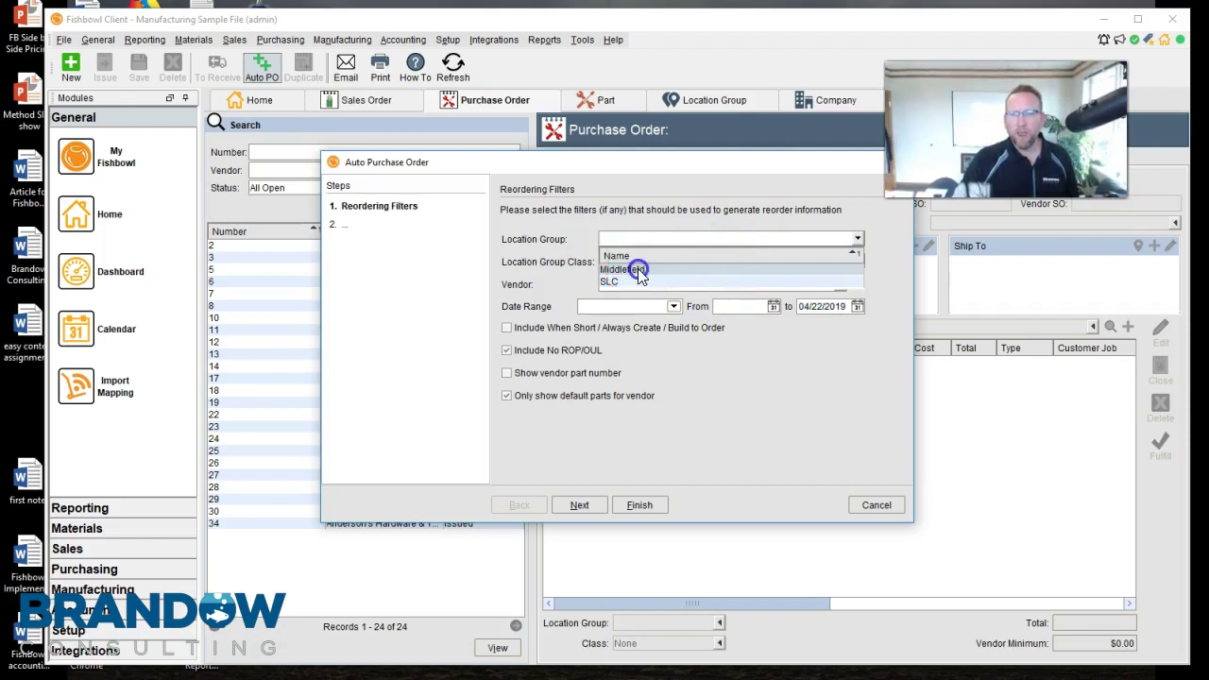
left_click(623, 269)
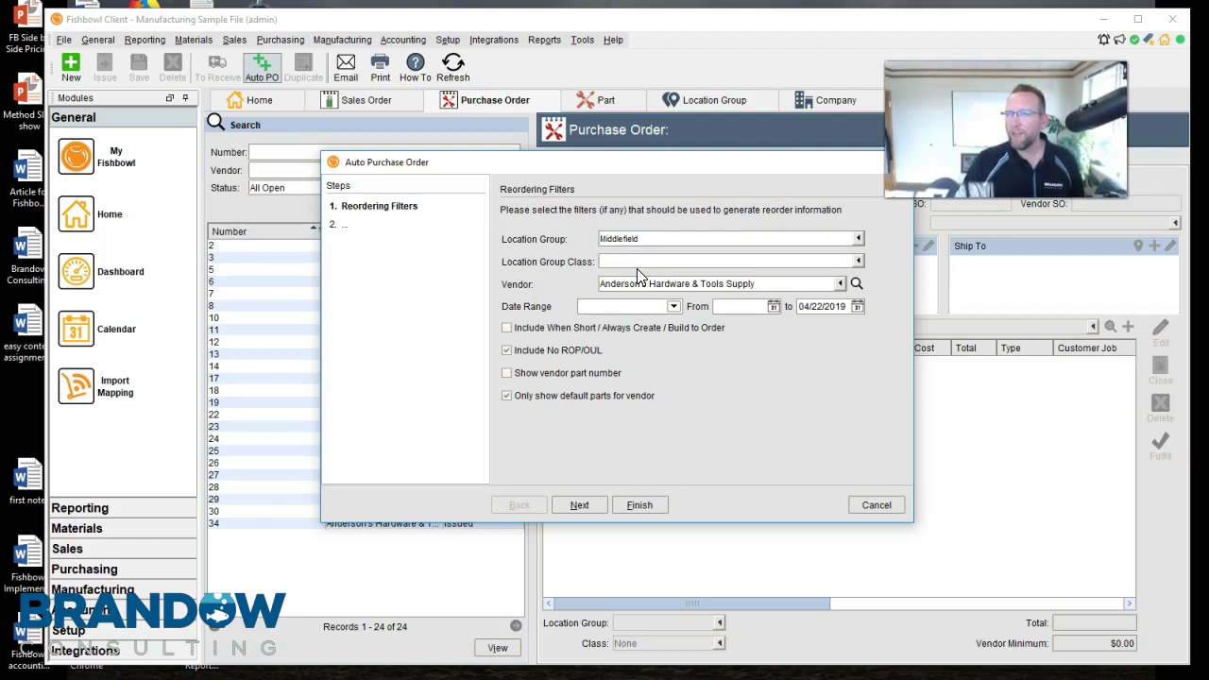
Review the parts and quantities proposed for the automatic purchase order, and cancel without creating it.
left_click(579, 505)
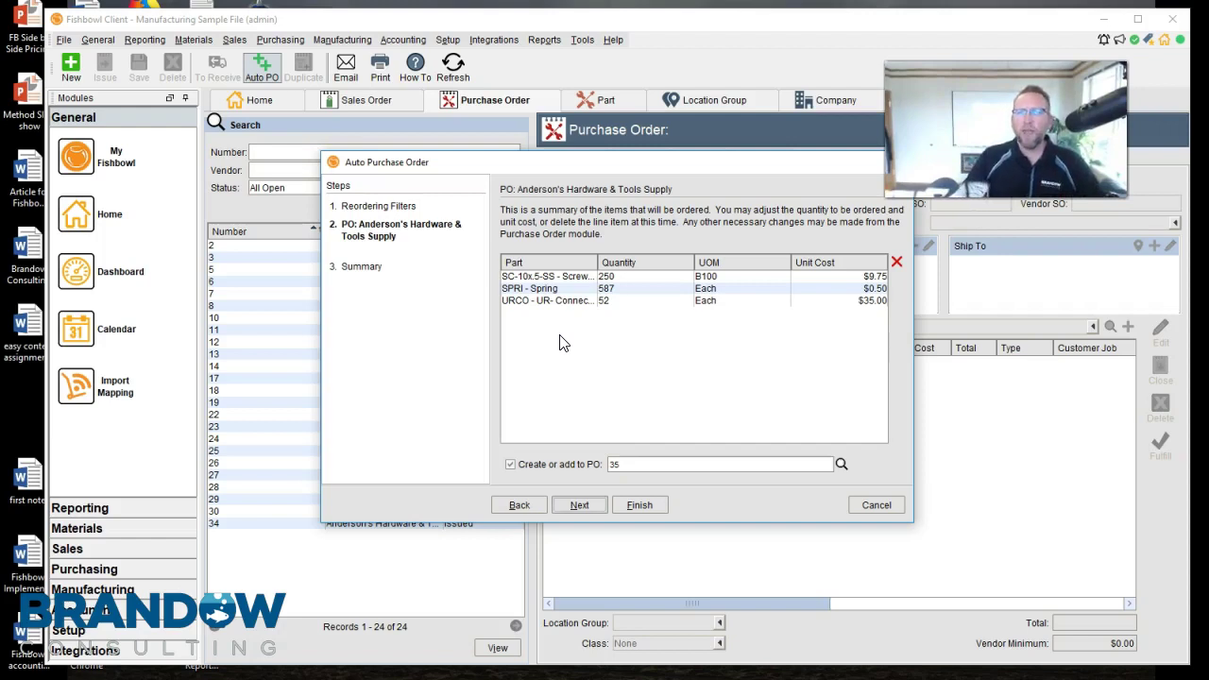
left_click(608, 289)
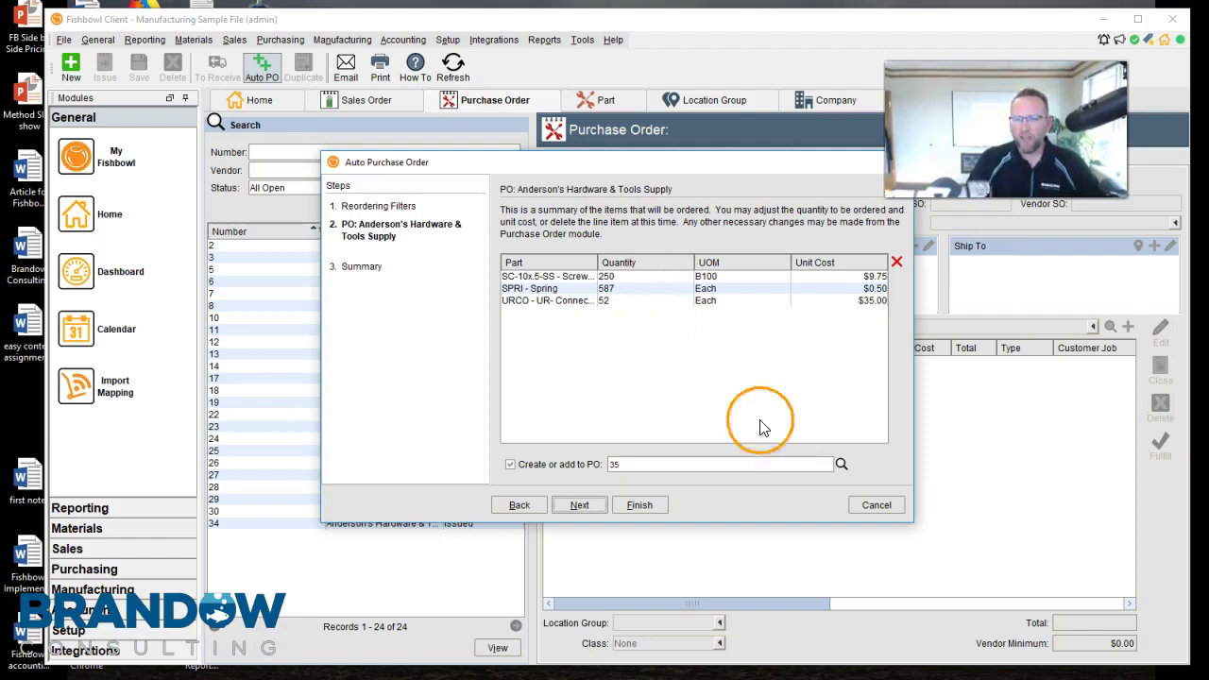
left_click(876, 506)
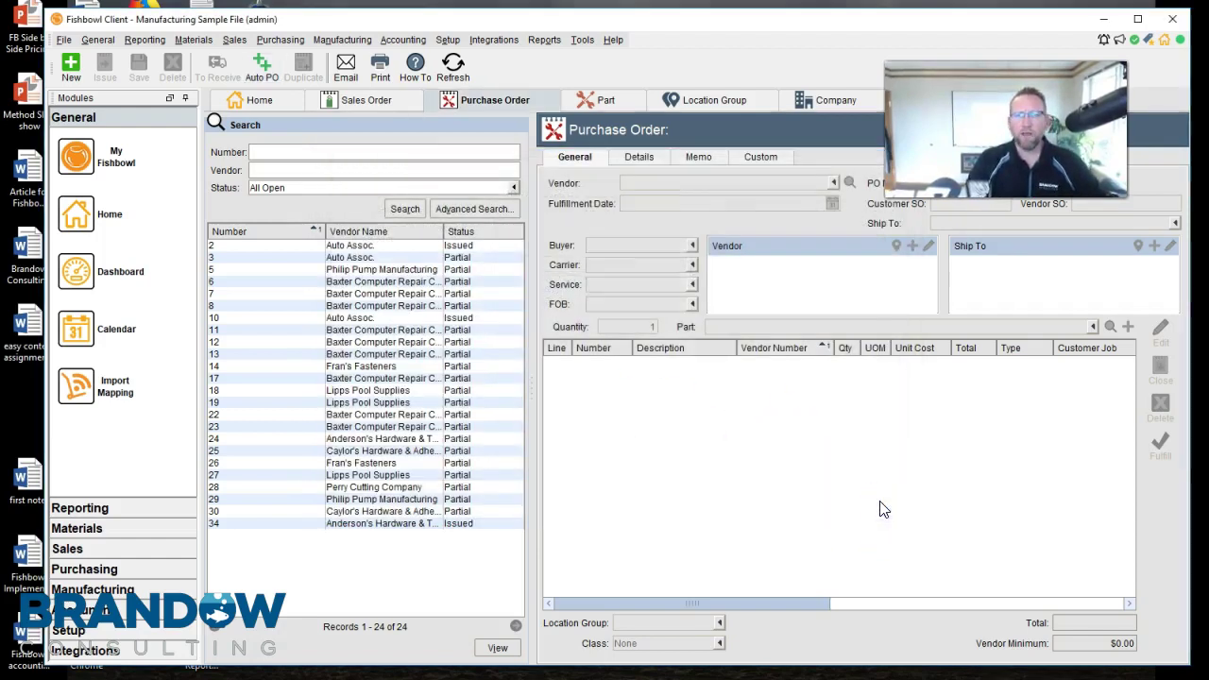
Return to the Spring part and examine its Order Up to Level and Reorder Point information.
left_click(604, 100)
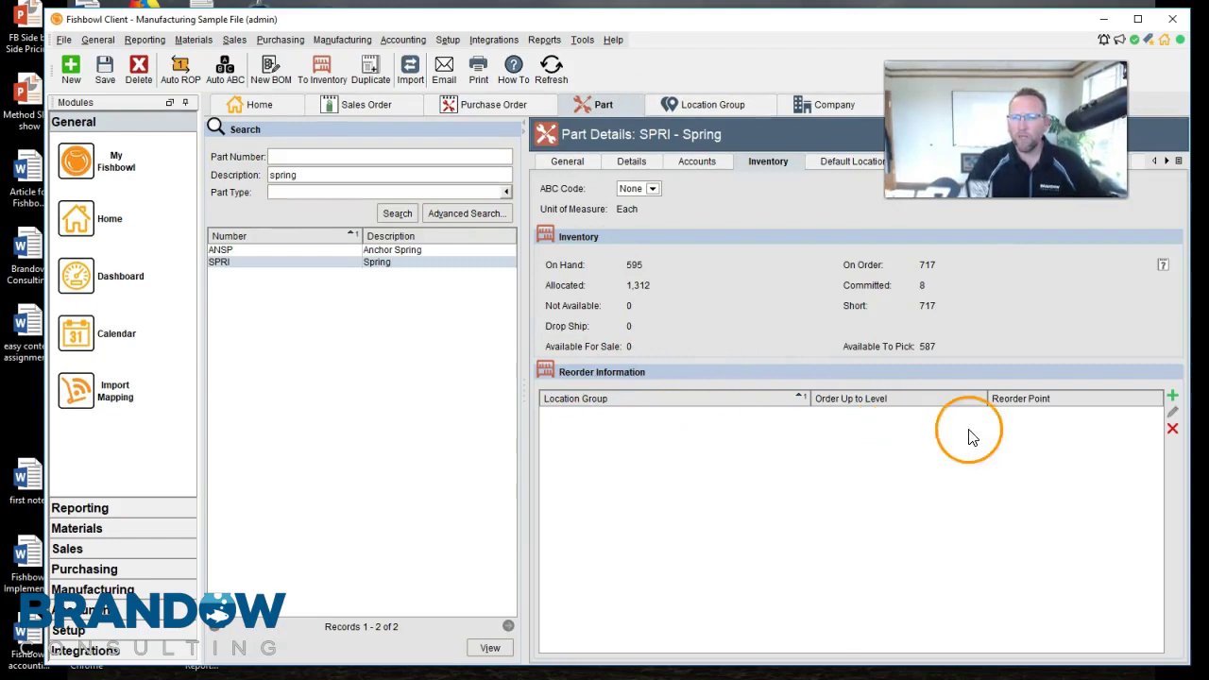
left_click(841, 402)
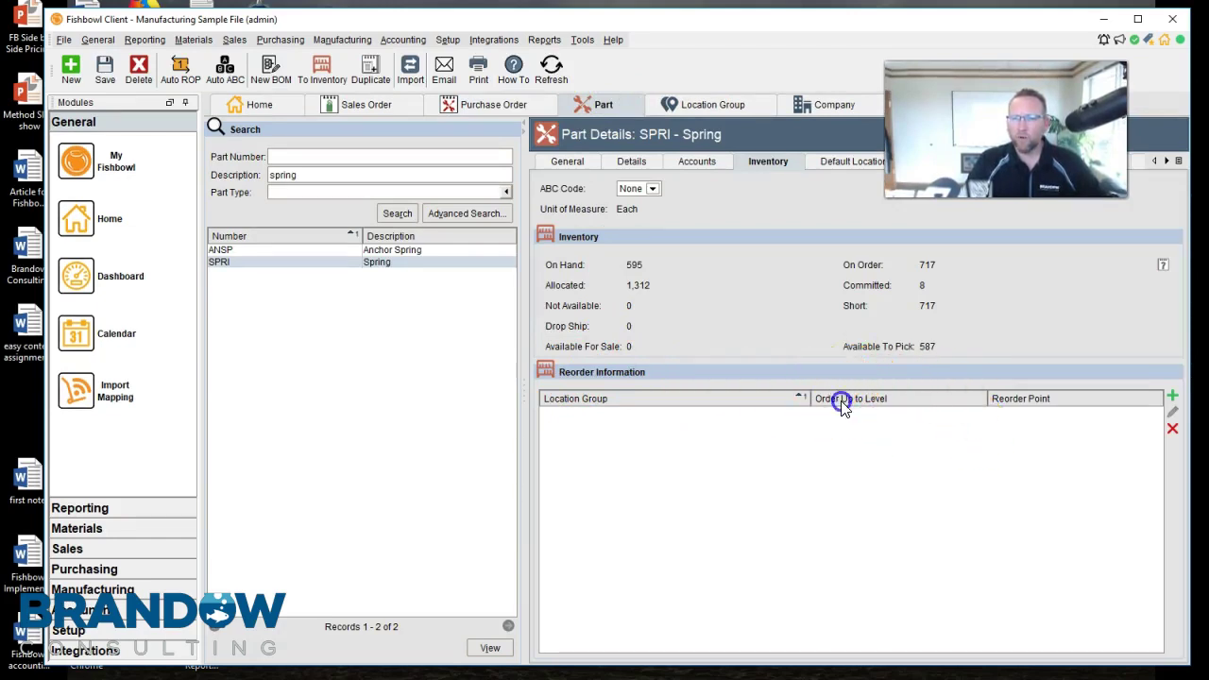
left_click(1026, 404)
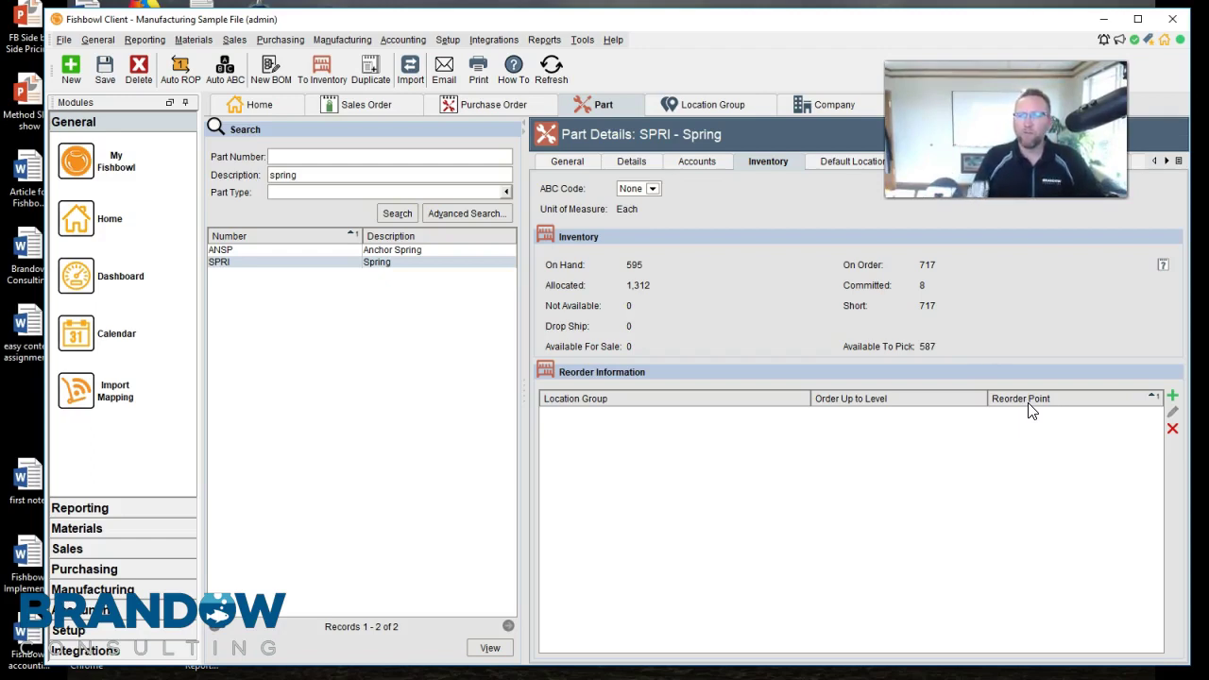
left_click(990, 336)
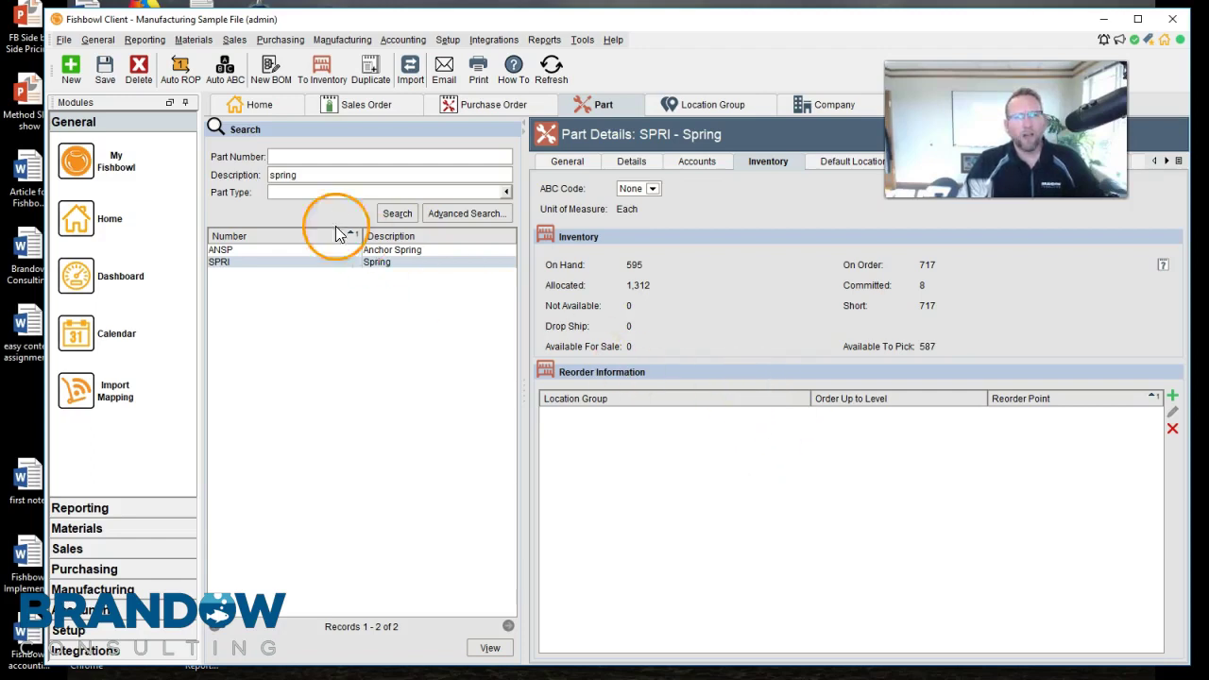
Start the automatic reorder point calculation for selected parts only, choosing the SPRI Spring part.
left_click(183, 75)
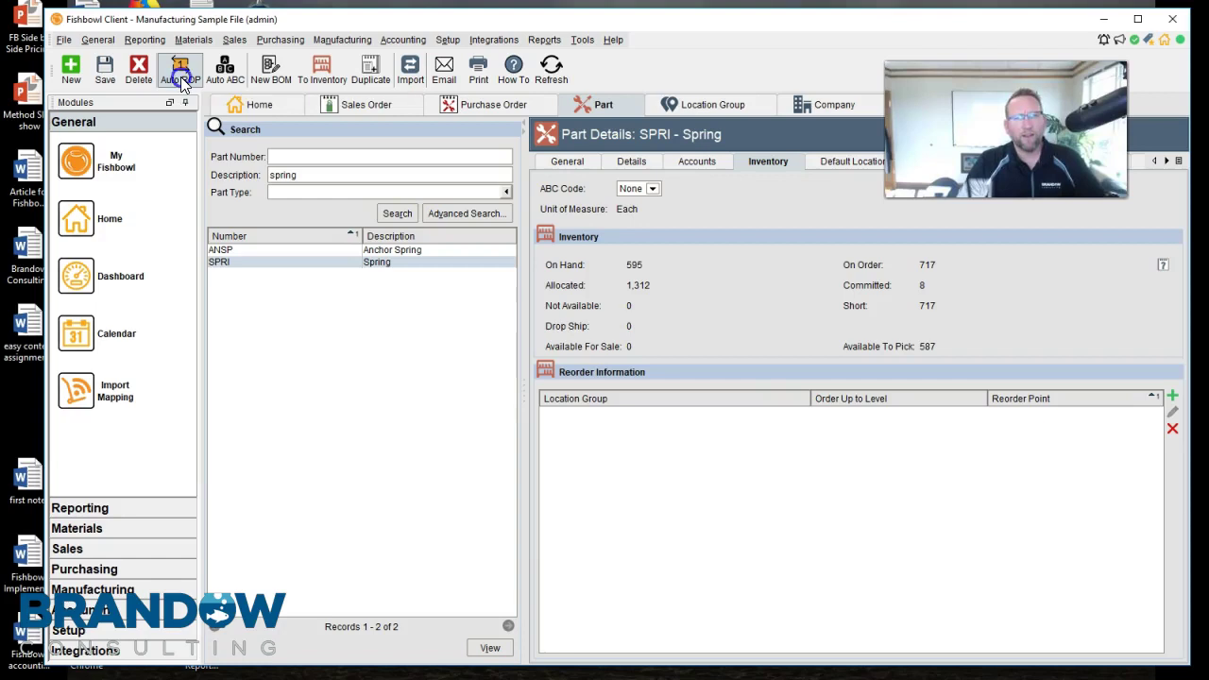
left_click(604, 329)
left_click(785, 349)
type("spring")
key("Return")
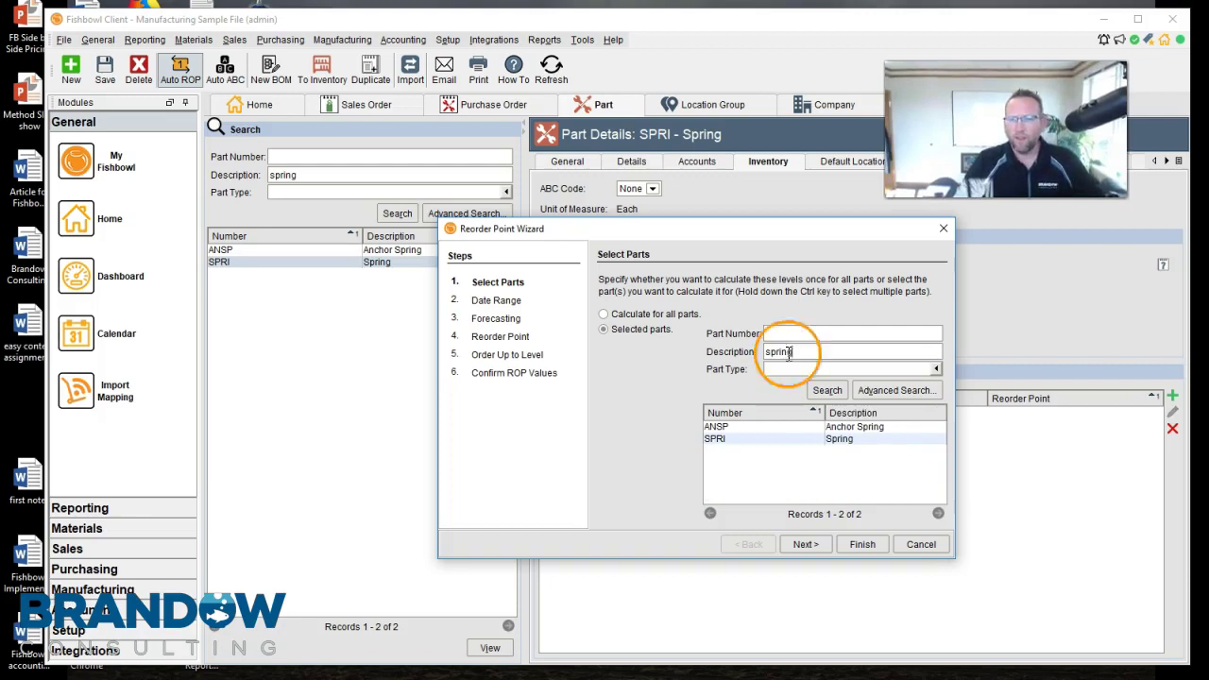
left_click(834, 439)
left_click(804, 544)
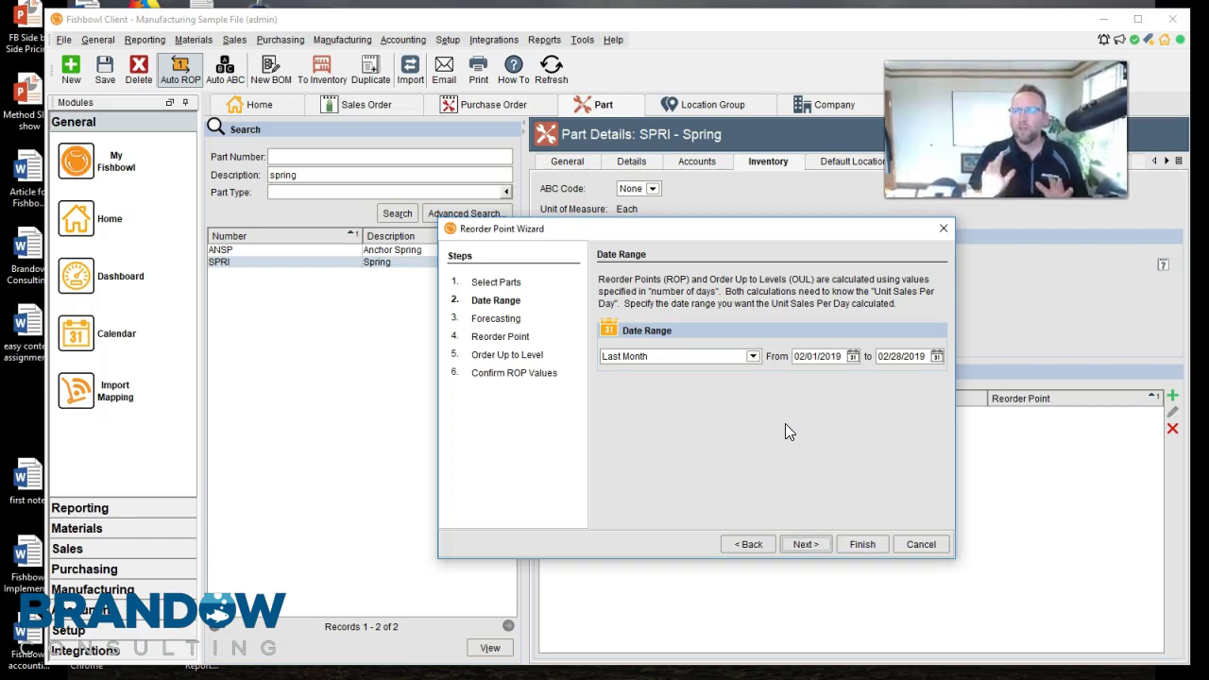
Set the start of the reorder point calculation's sales date range to 02/01/2018.
left_click(753, 356)
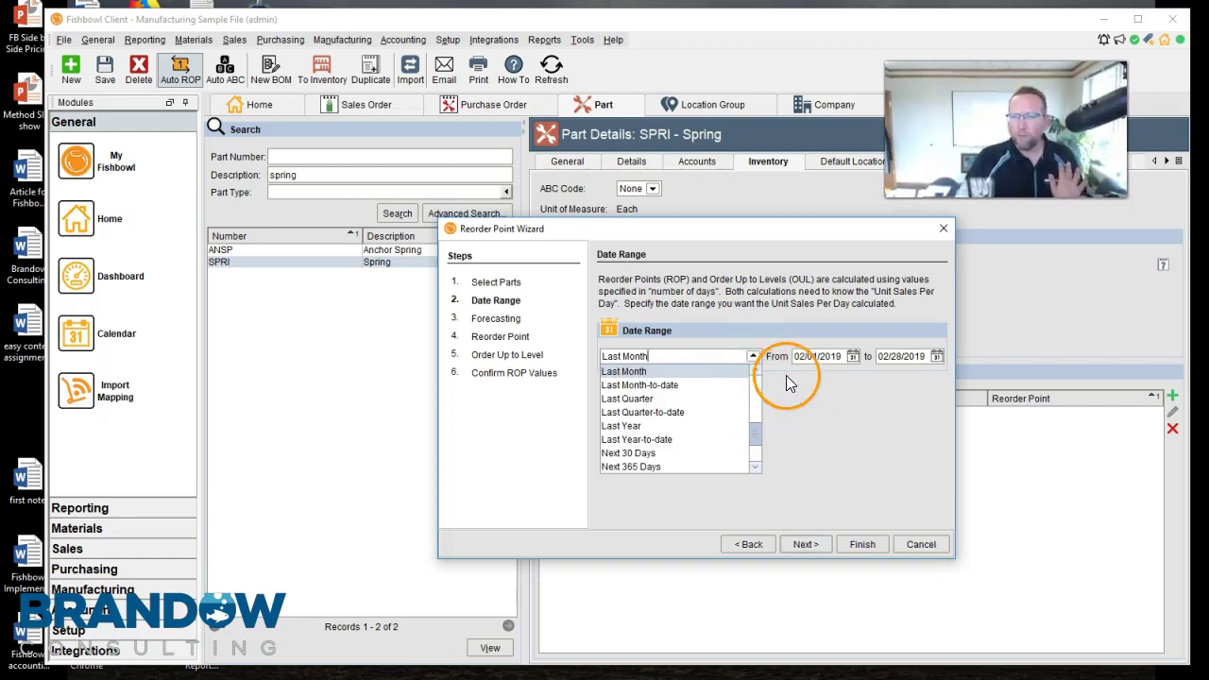
left_click(838, 356)
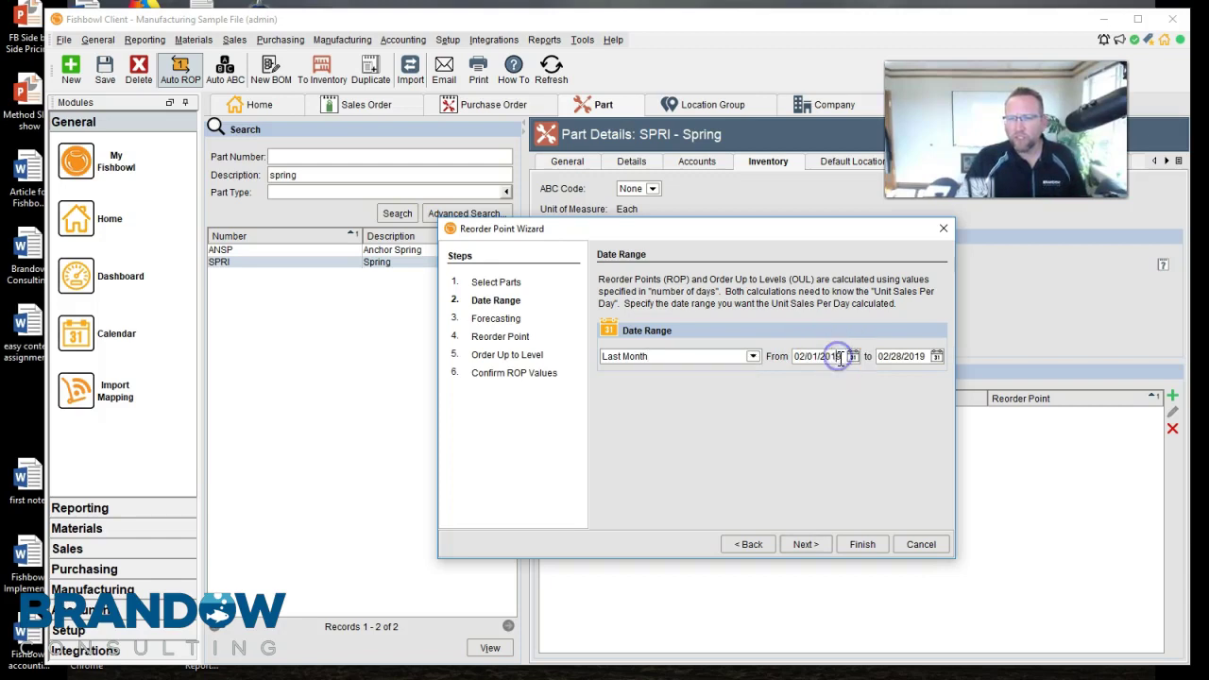
type("8")
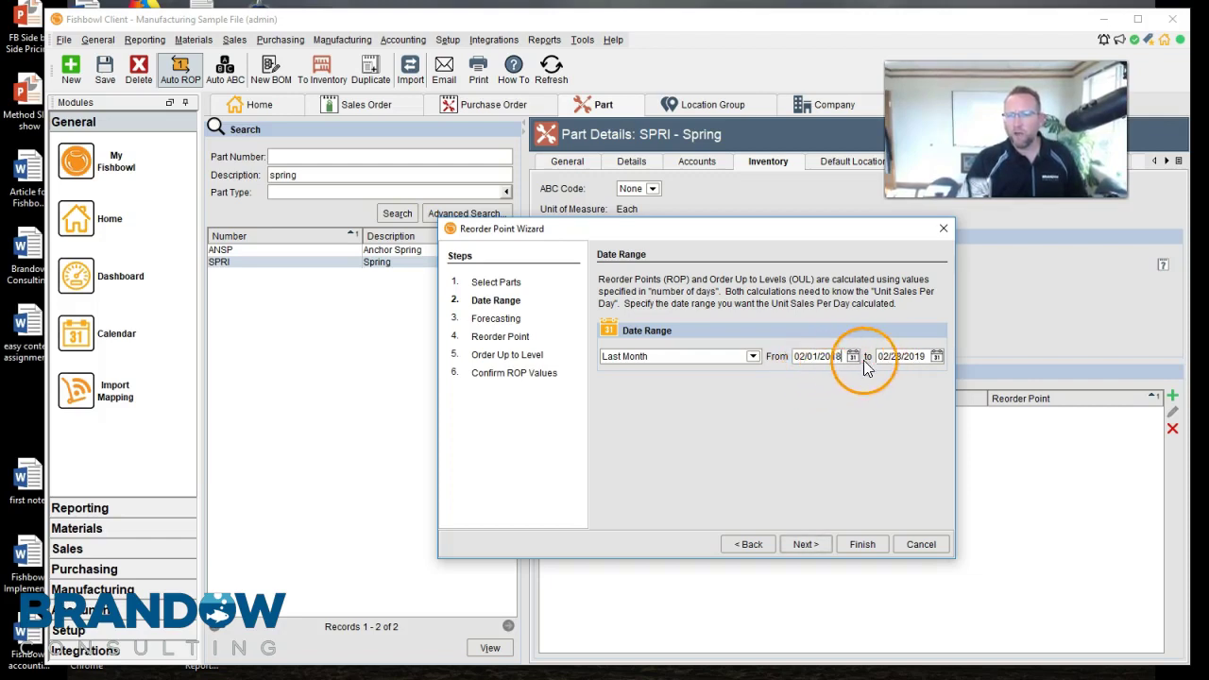
left_click(811, 543)
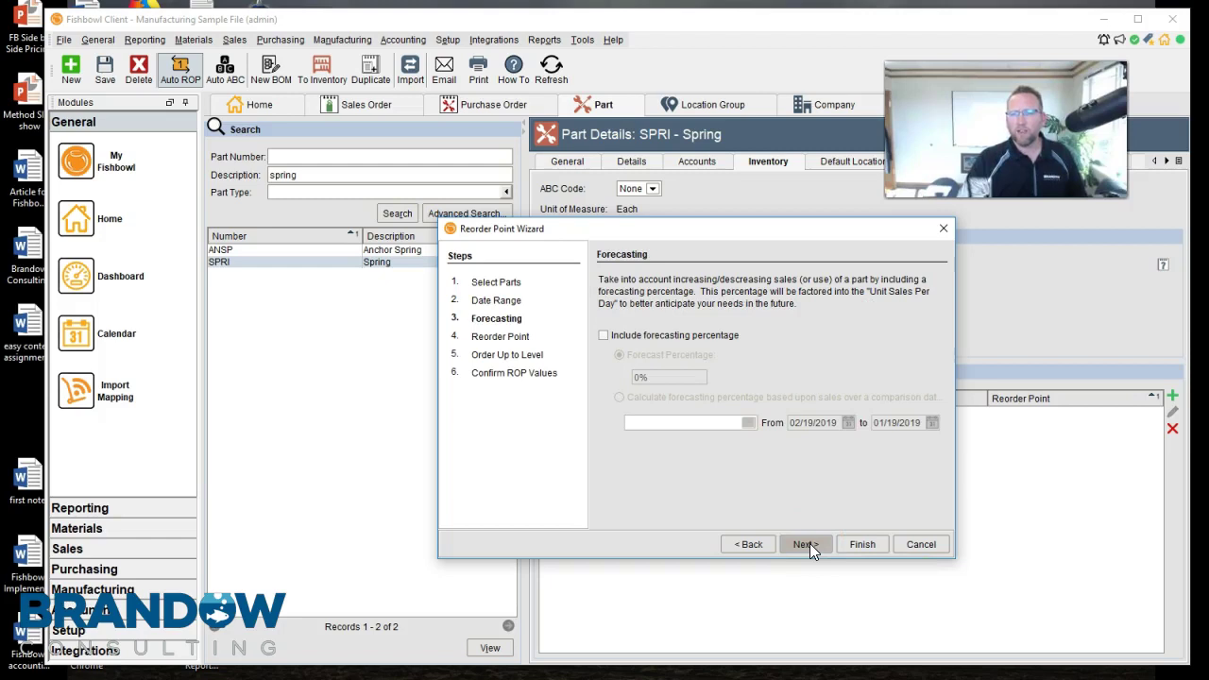
Include a forecasting percentage of 10% in the calculation and continue to the Reorder Point settings.
left_click(603, 335)
left_click(638, 376)
left_click(656, 377)
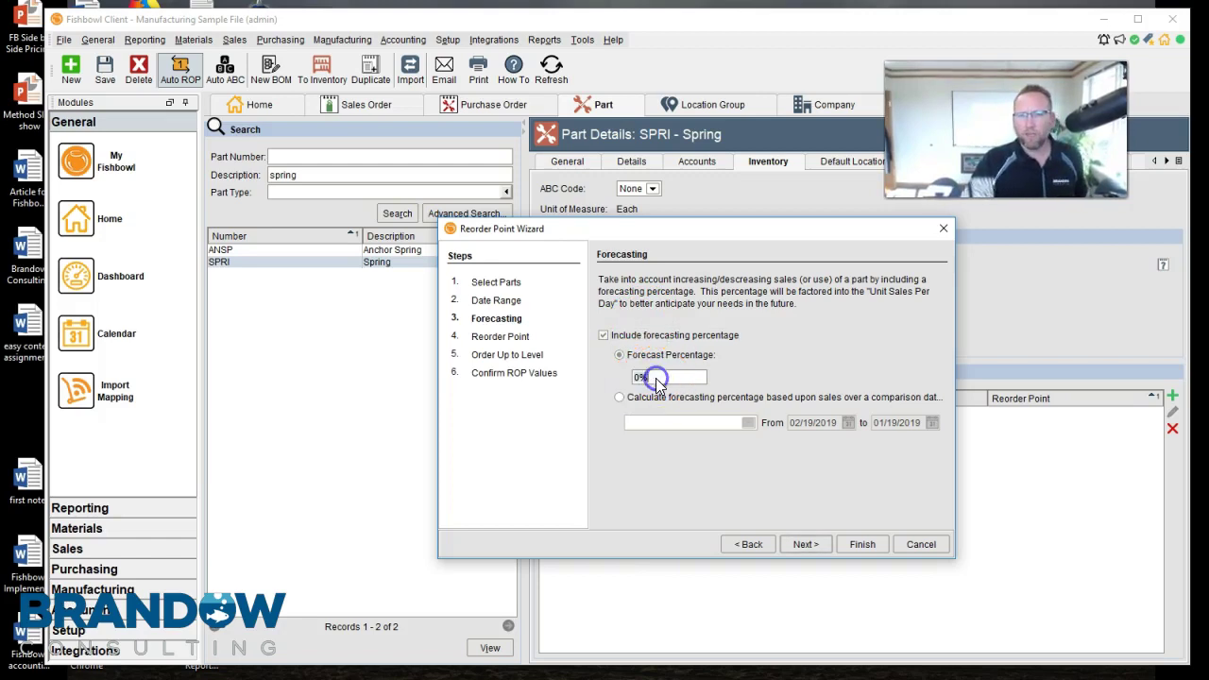
type("10")
left_click(806, 544)
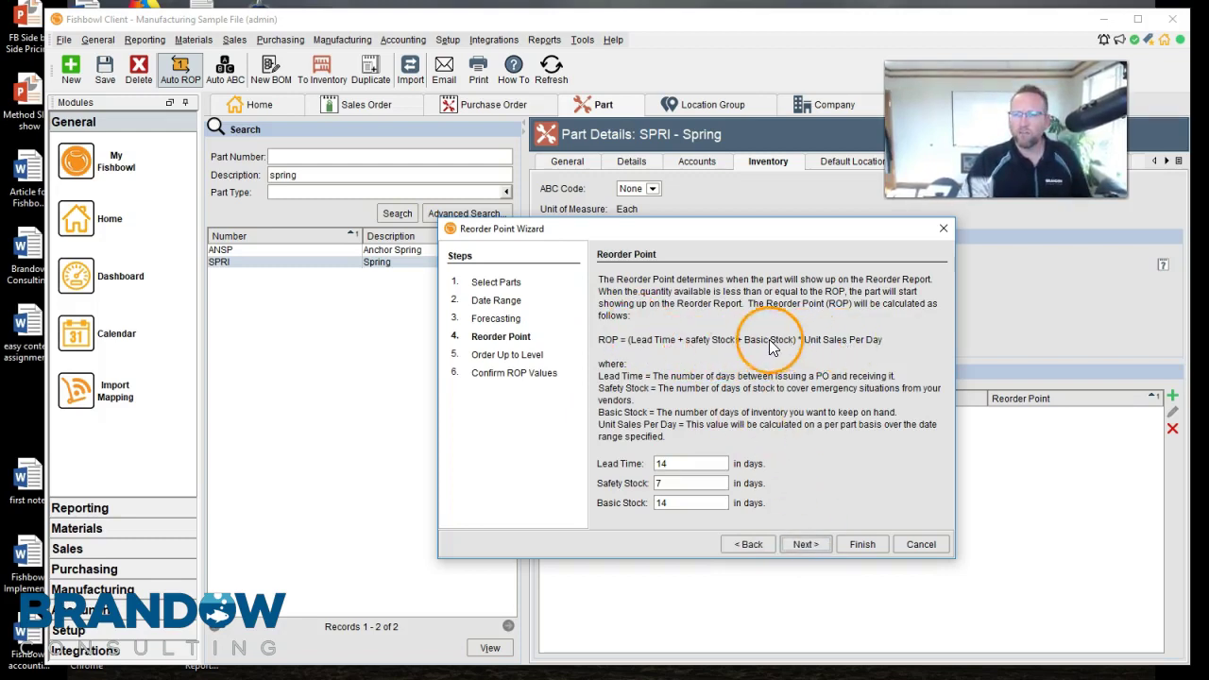
Set the reorder point calculation's Lead Time to 10 days and its Safety Stock to 0 days.
double_click(674, 463)
type("10")
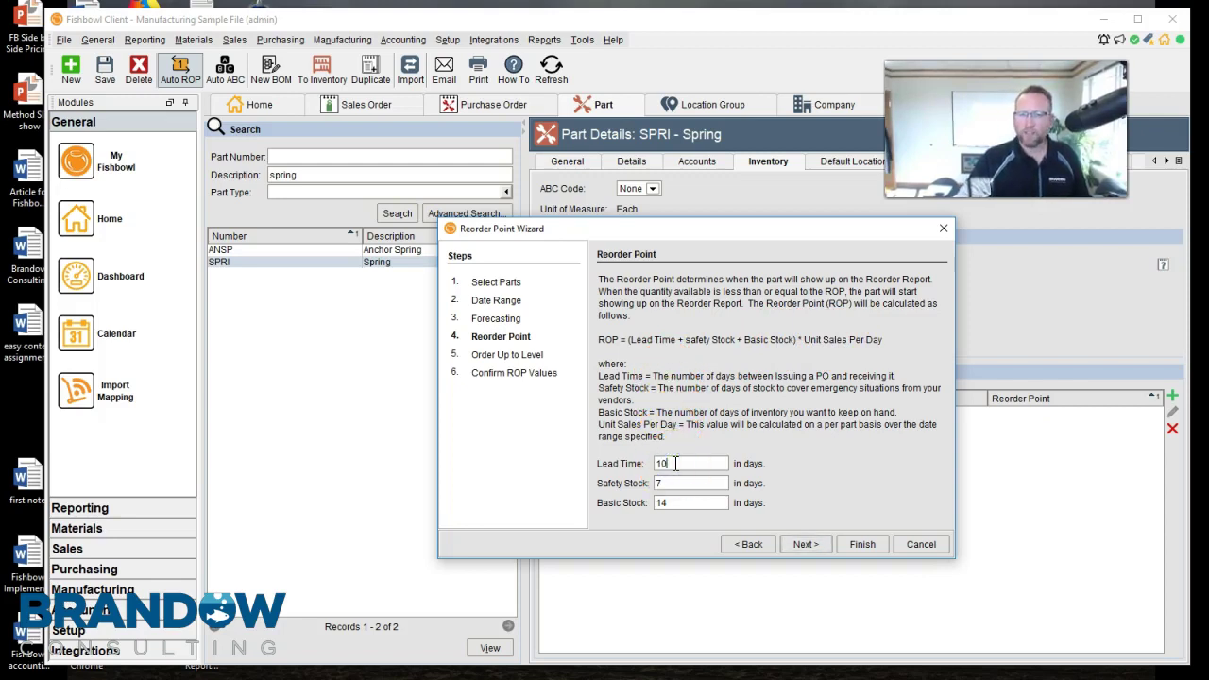
left_click(672, 483)
key("BackSpace")
left_click(671, 493)
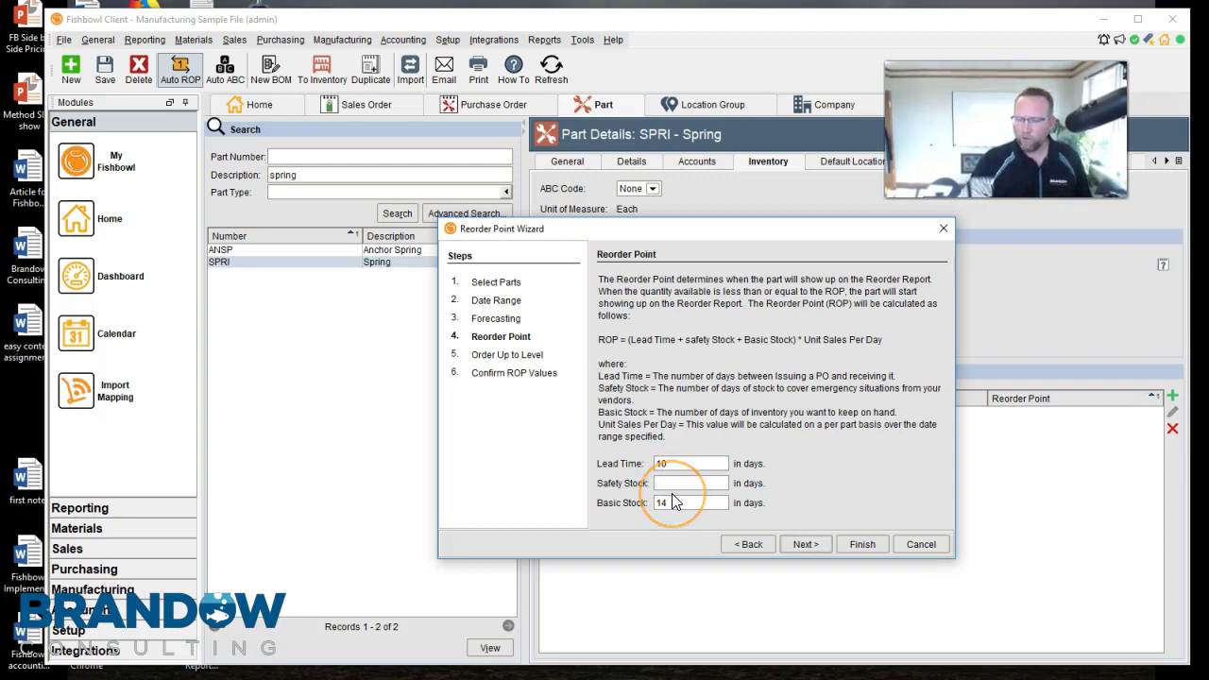
Set the Basic Stock to 3 days and continue to the Order Up to Level settings.
double_click(677, 501)
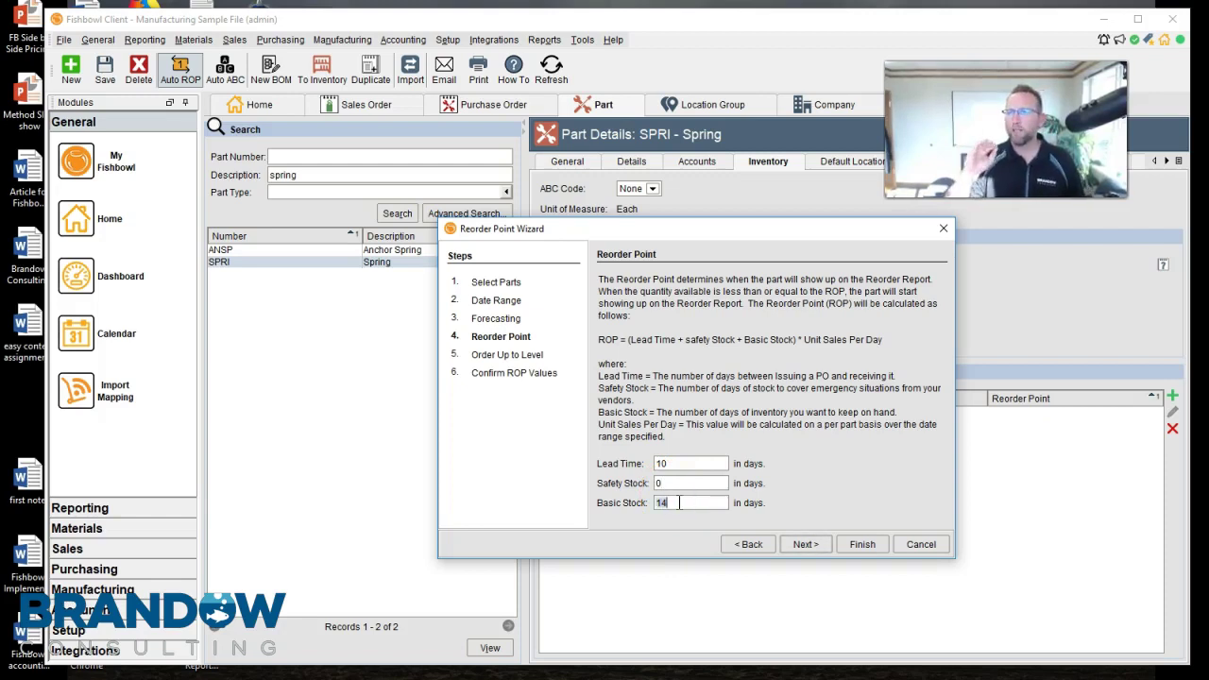
left_click(735, 507)
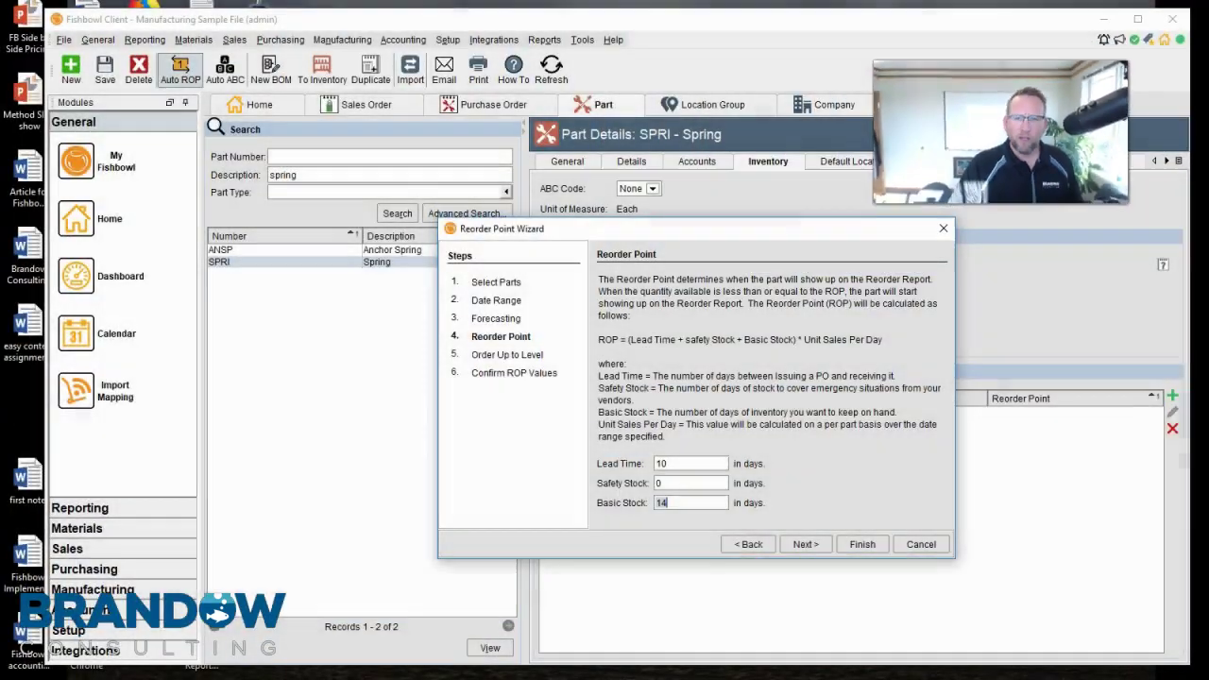
left_click(687, 503)
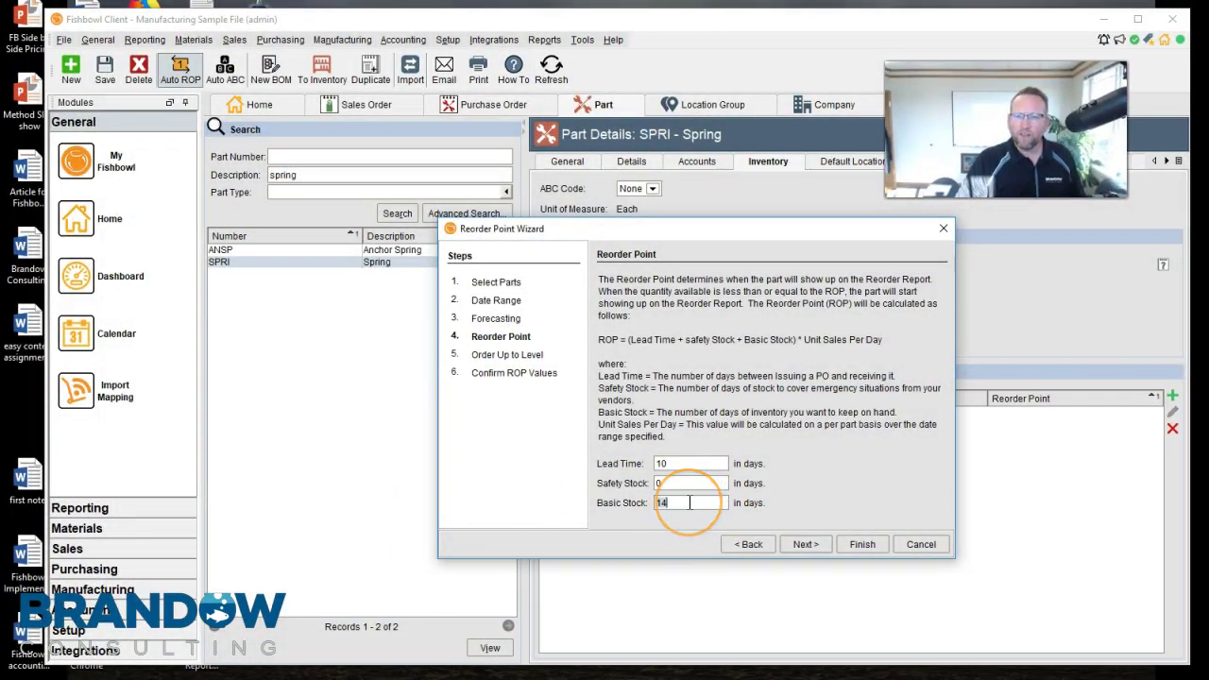
left_click(689, 503)
left_click_drag(689, 502, 653, 506)
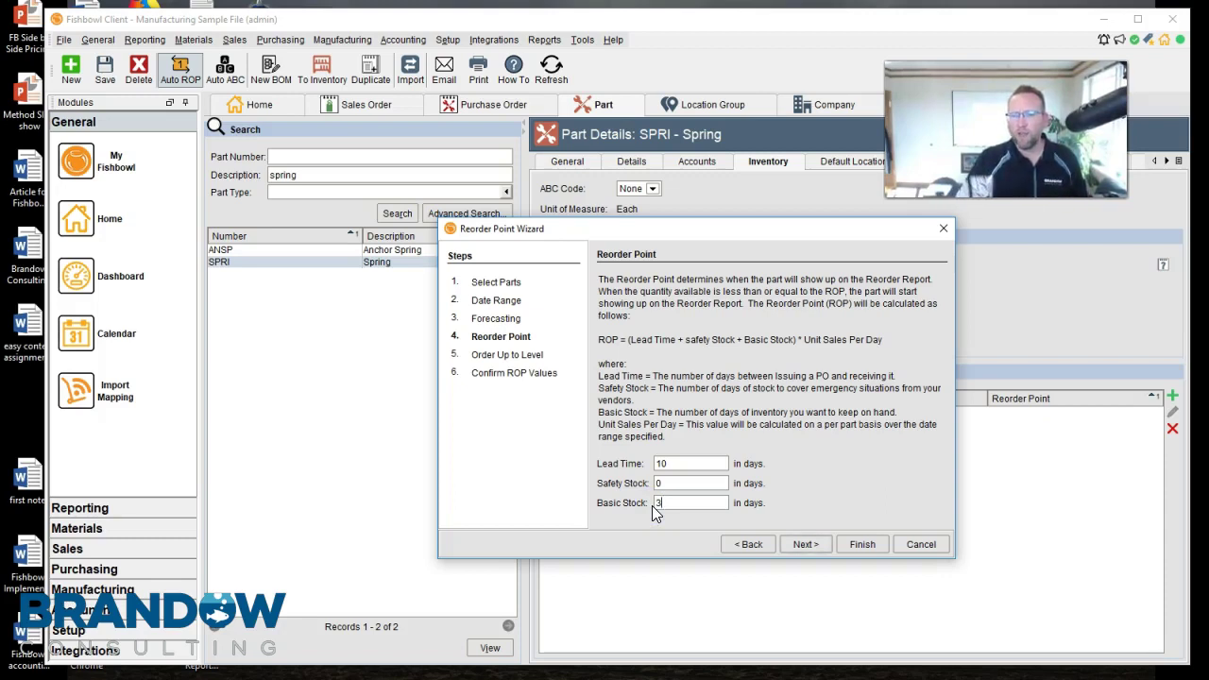
left_click(807, 545)
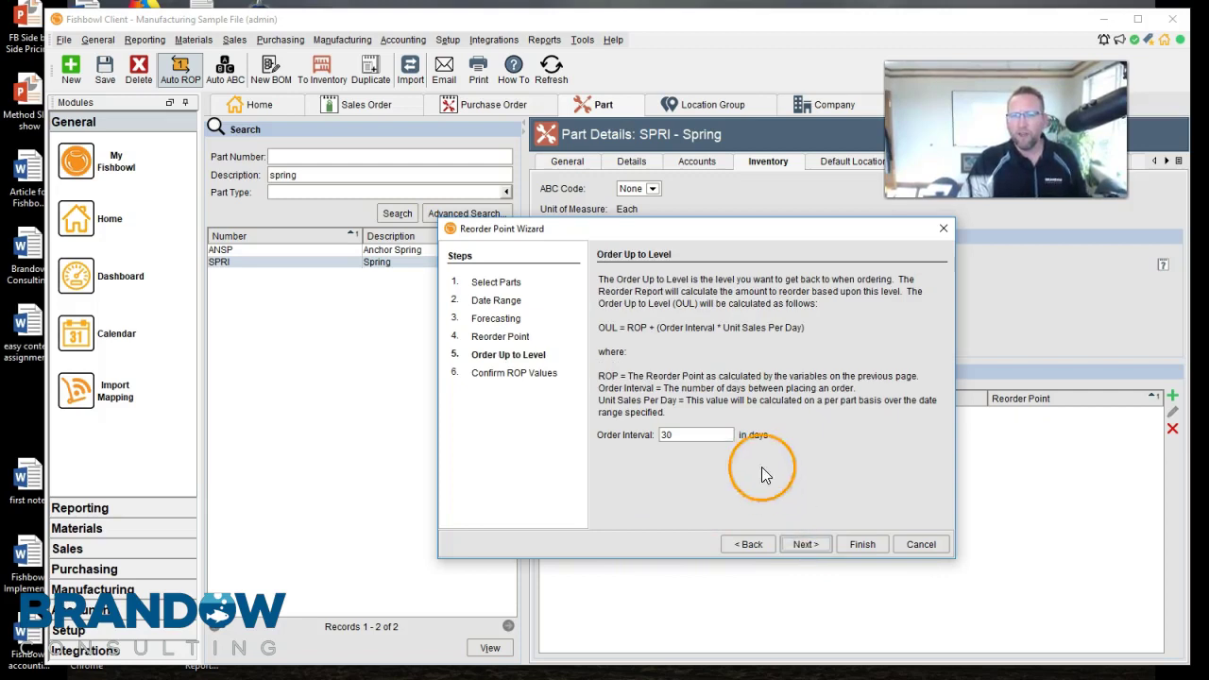
Set the Order Interval to 14 days, then continue through the ROP value confirmation and finish the reorder point calculation.
double_click(688, 434)
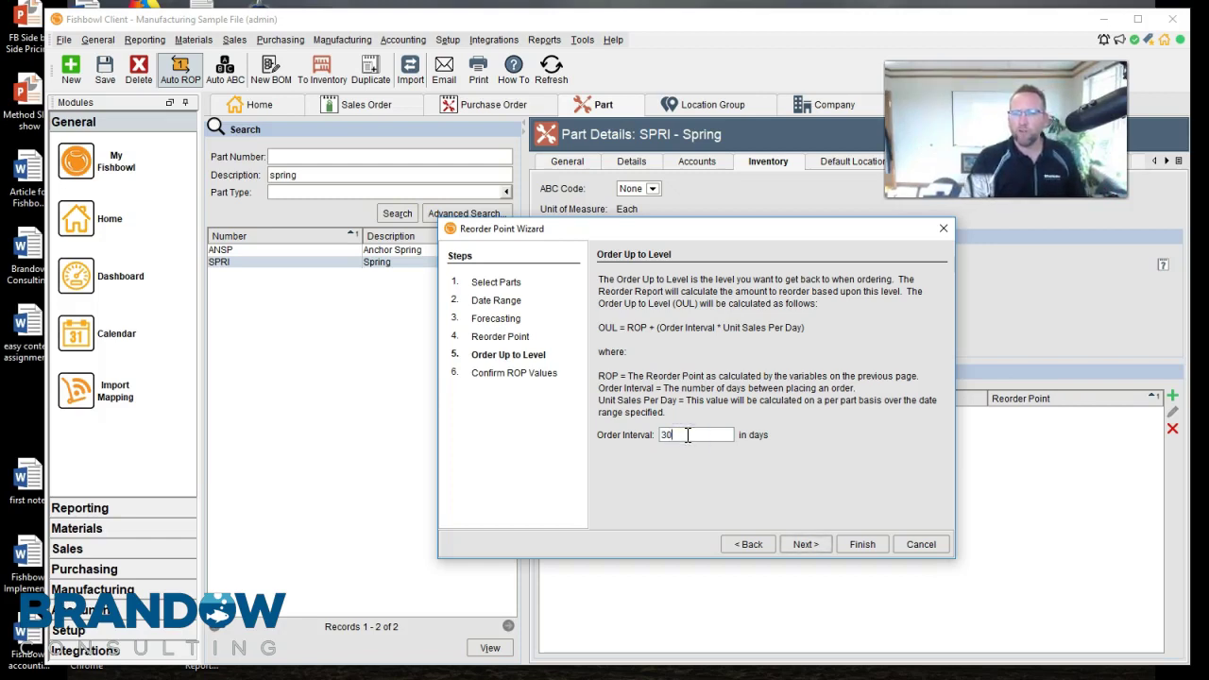
left_click_drag(688, 434, 613, 434)
type("14")
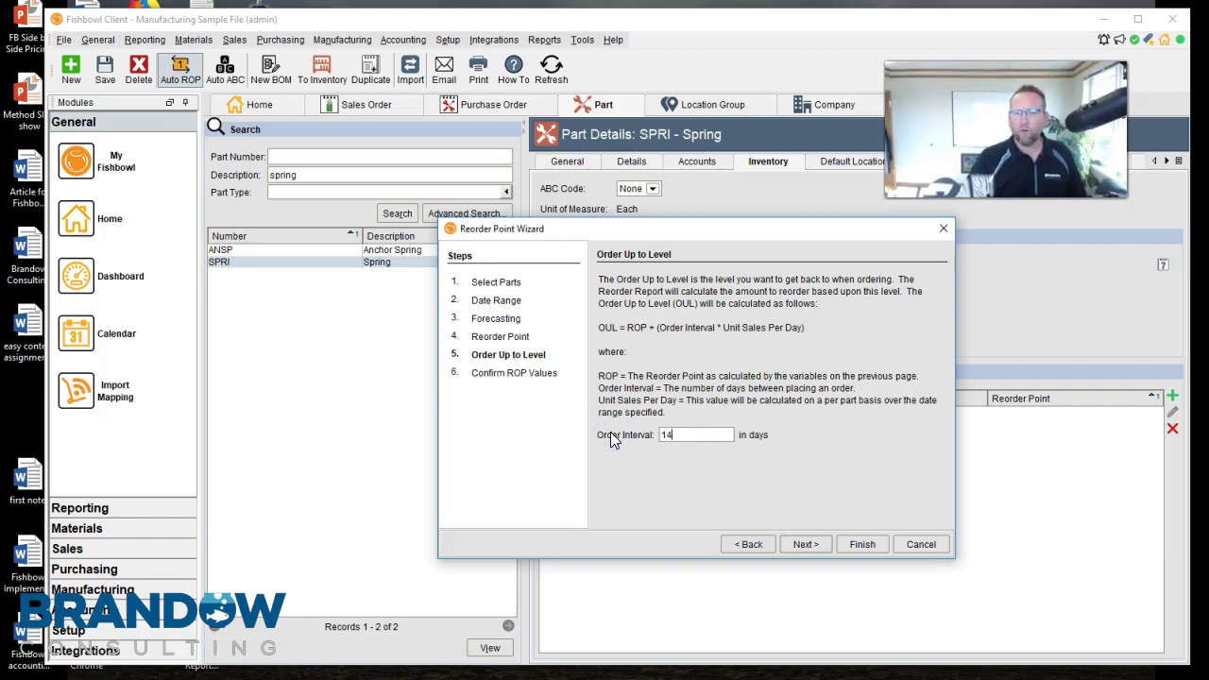
left_click(803, 544)
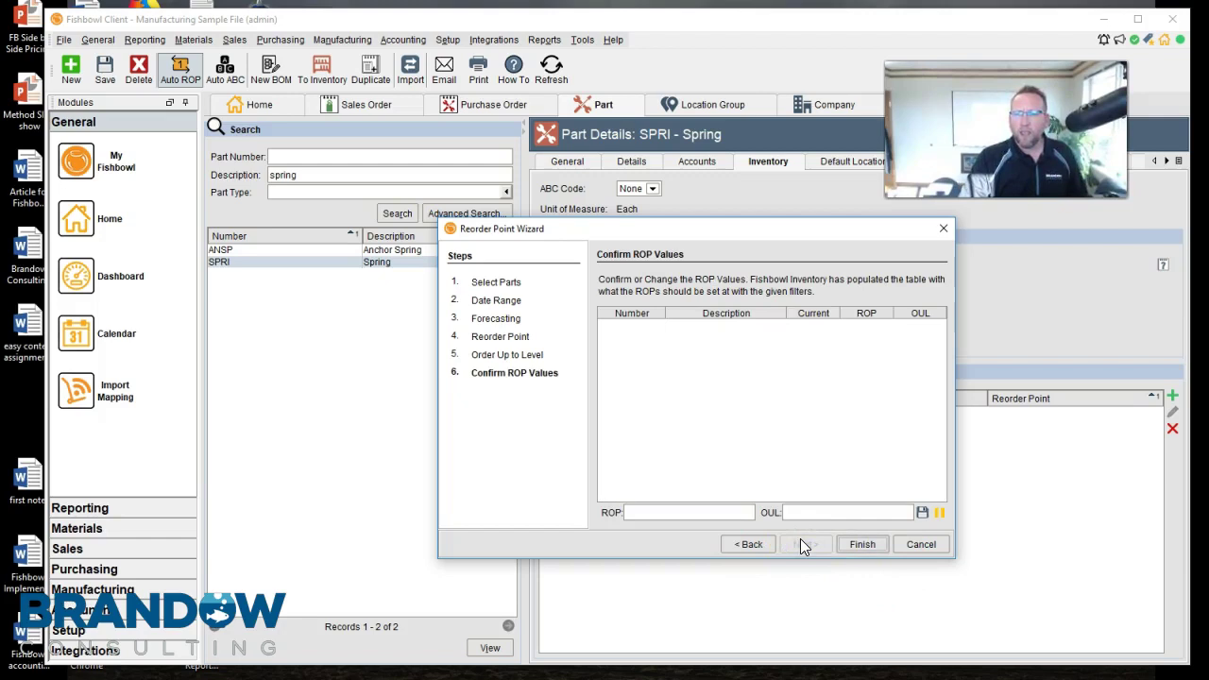
left_click(536, 619)
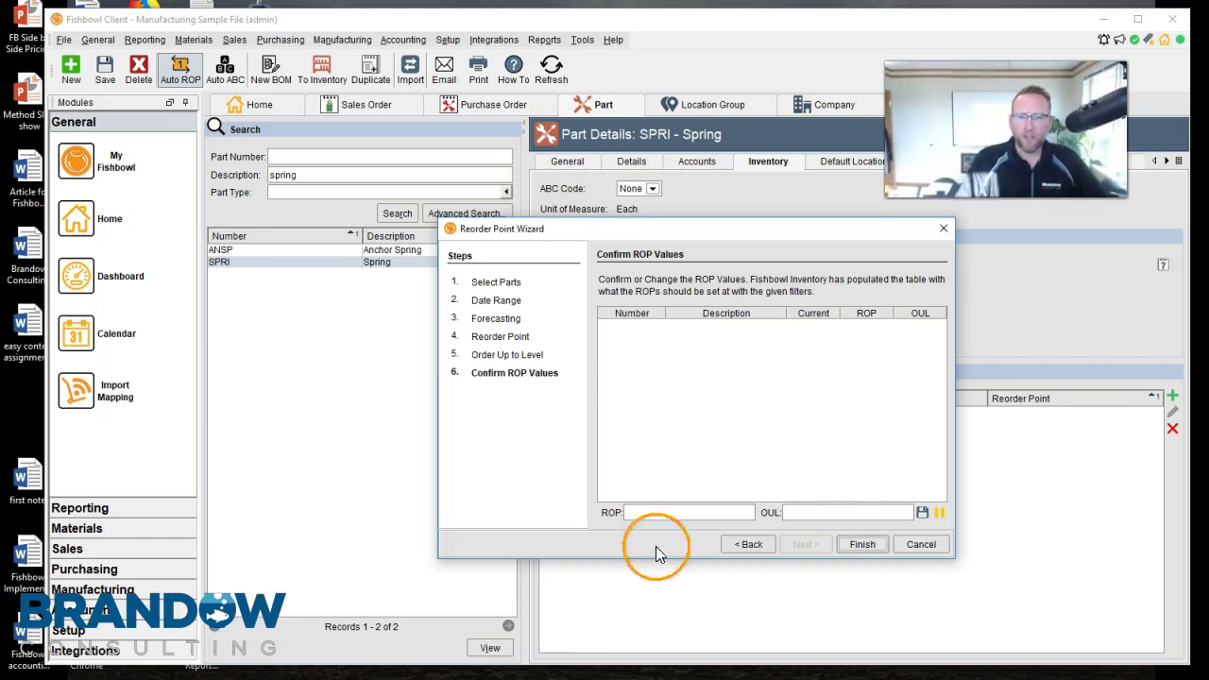
left_click(860, 544)
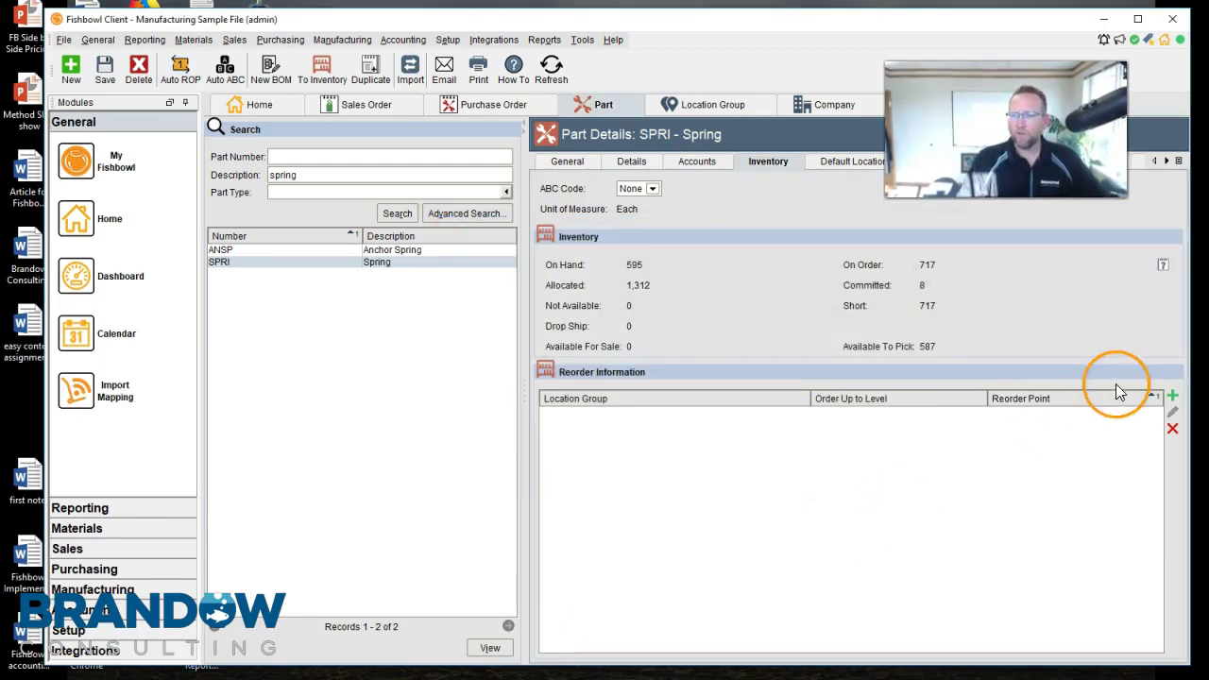
Start a new reorder level for the Spring part with an Order Up to Level of 100 and a Reorder Point of 20.
left_click(1173, 397)
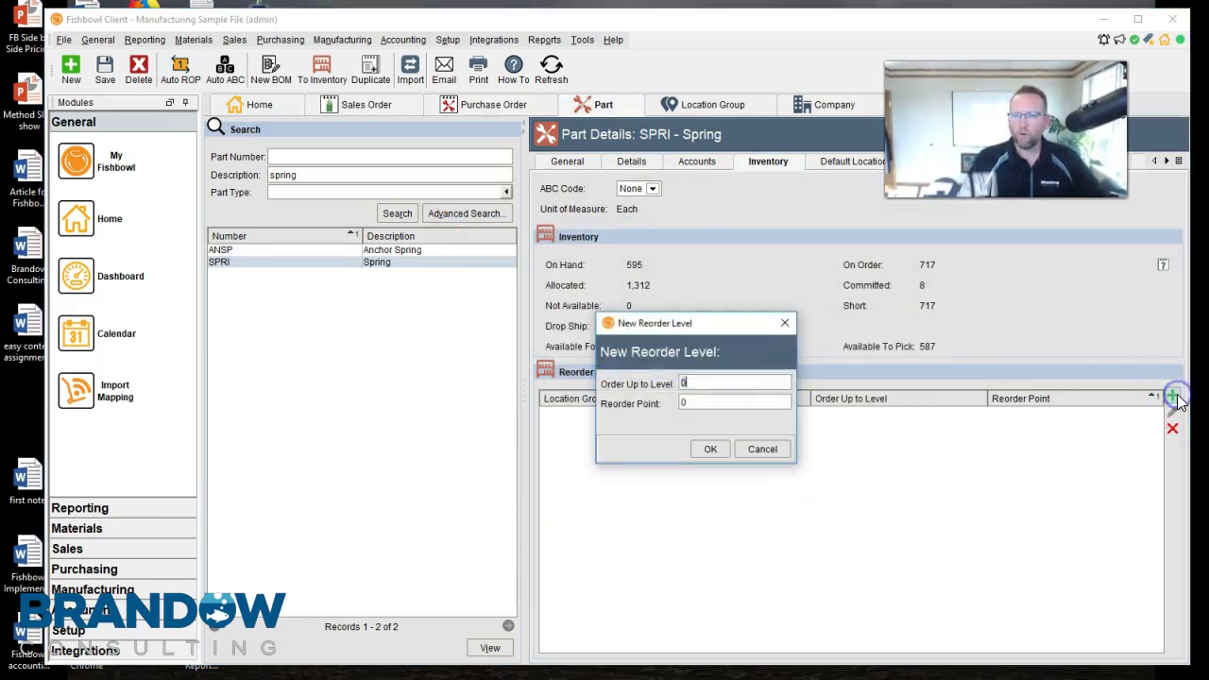
key("BackSpace")
type("100")
left_click(697, 400)
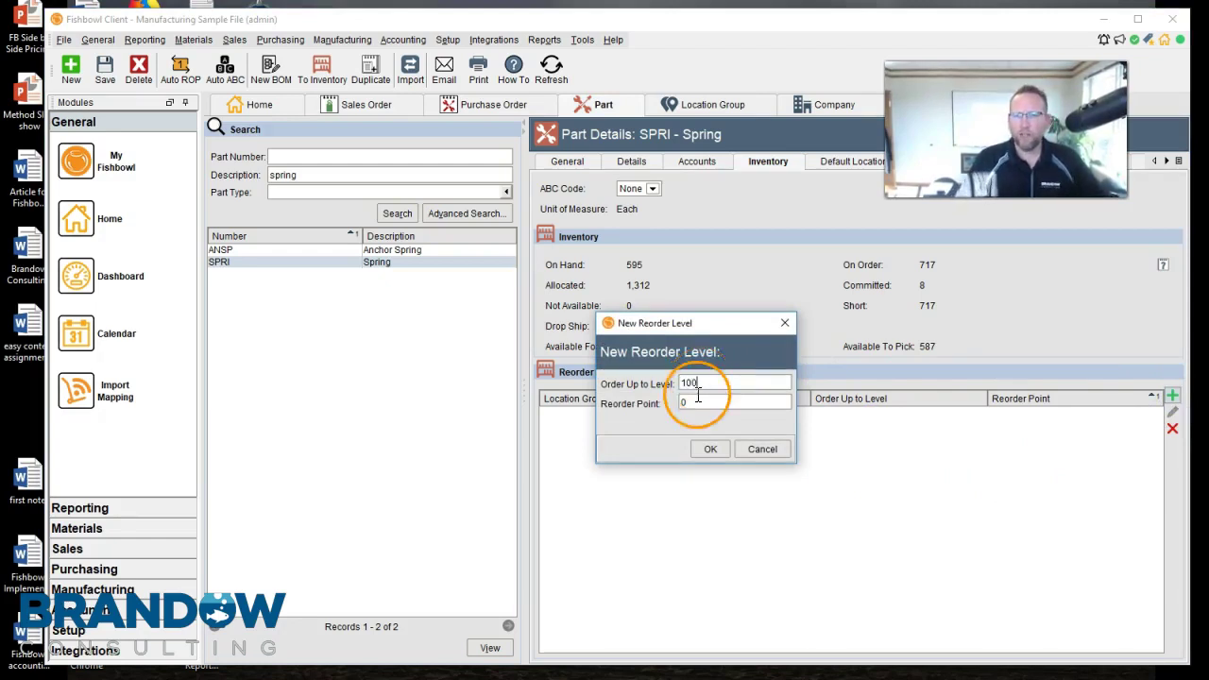
key("BackSpace")
type("200")
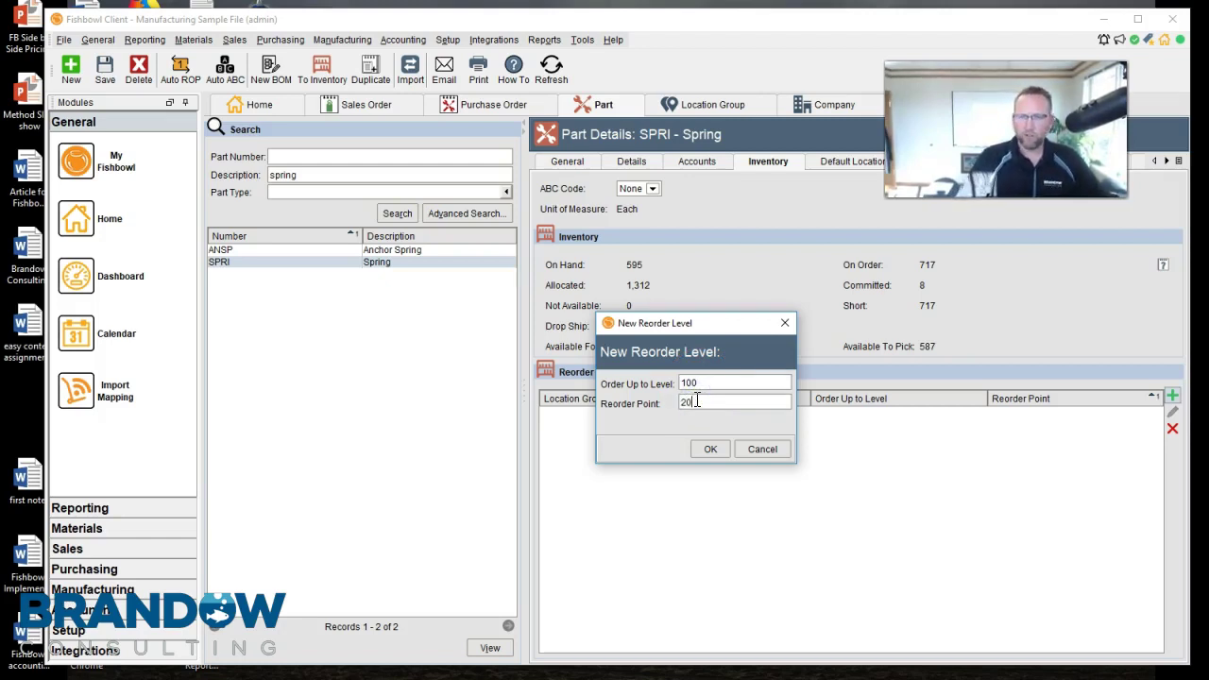
Raise the new reorder level's Order Up to Level to 1000 and accept it for the Spring part.
left_click(702, 386)
key("BackSpace")
key("BackSpace")
type("000")
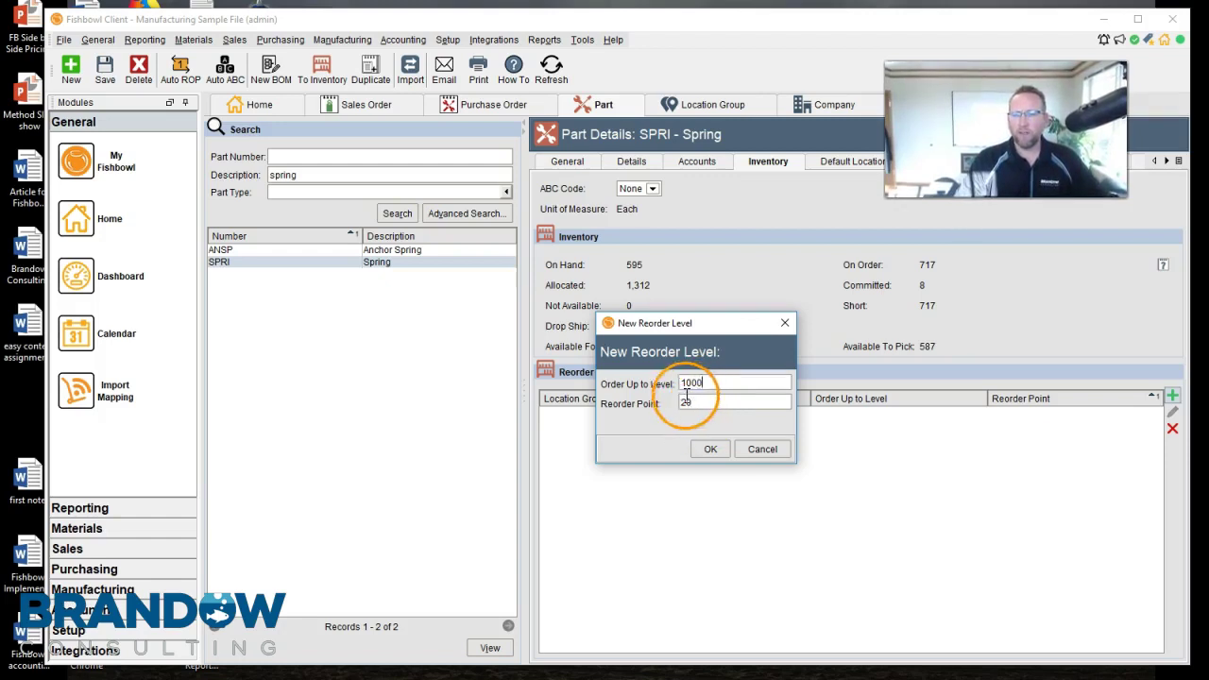
left_click(696, 385)
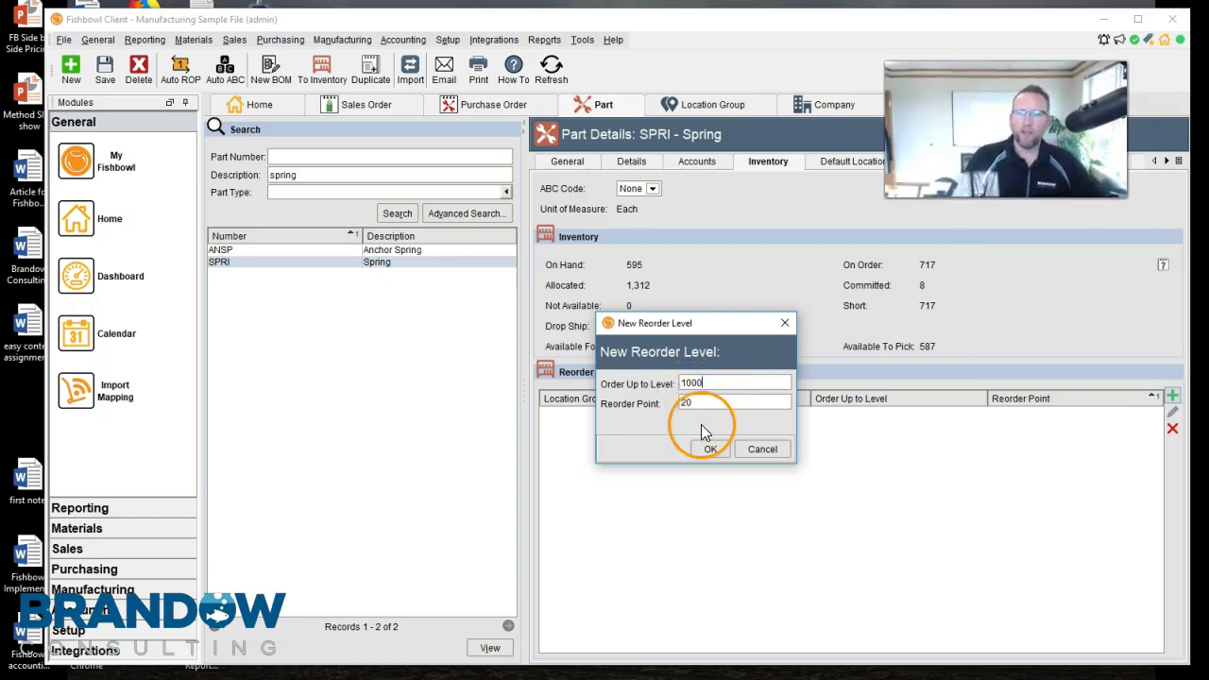
left_click(710, 450)
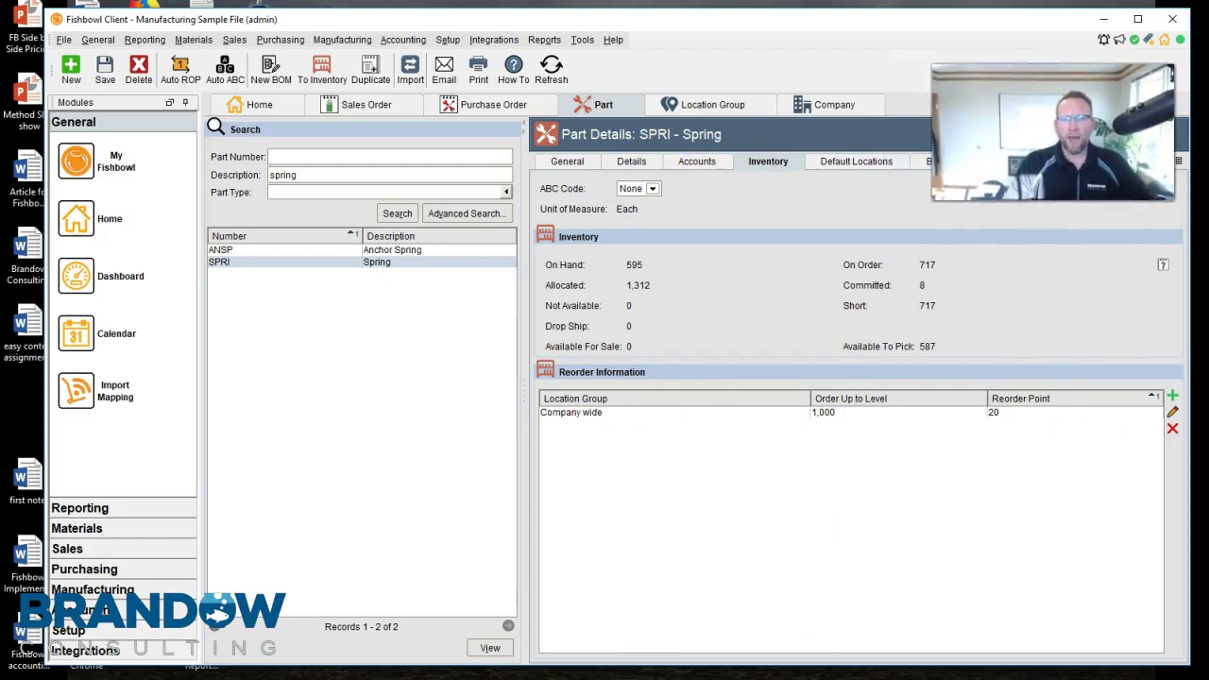
Start an automatic purchase order filtered to the Middlefield location group and the vendor Anderson's Hardware & Tools Supply.
left_click(460, 106)
left_click(261, 68)
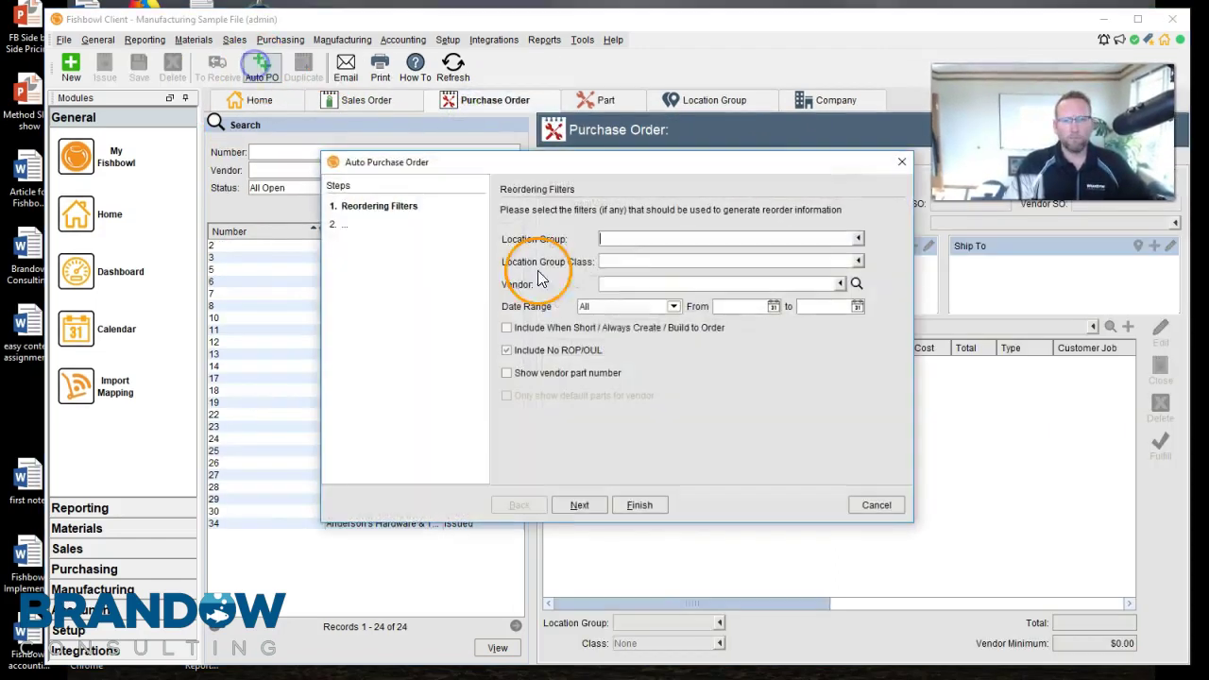
left_click(859, 238)
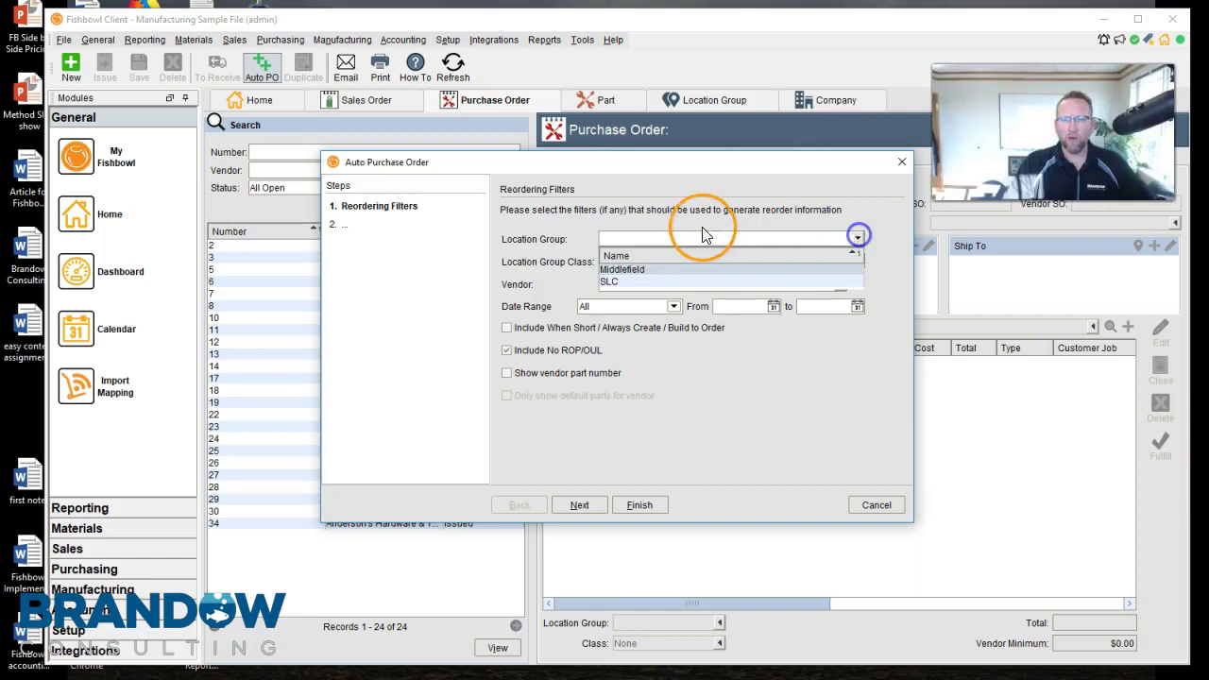
left_click(615, 267)
left_click(840, 284)
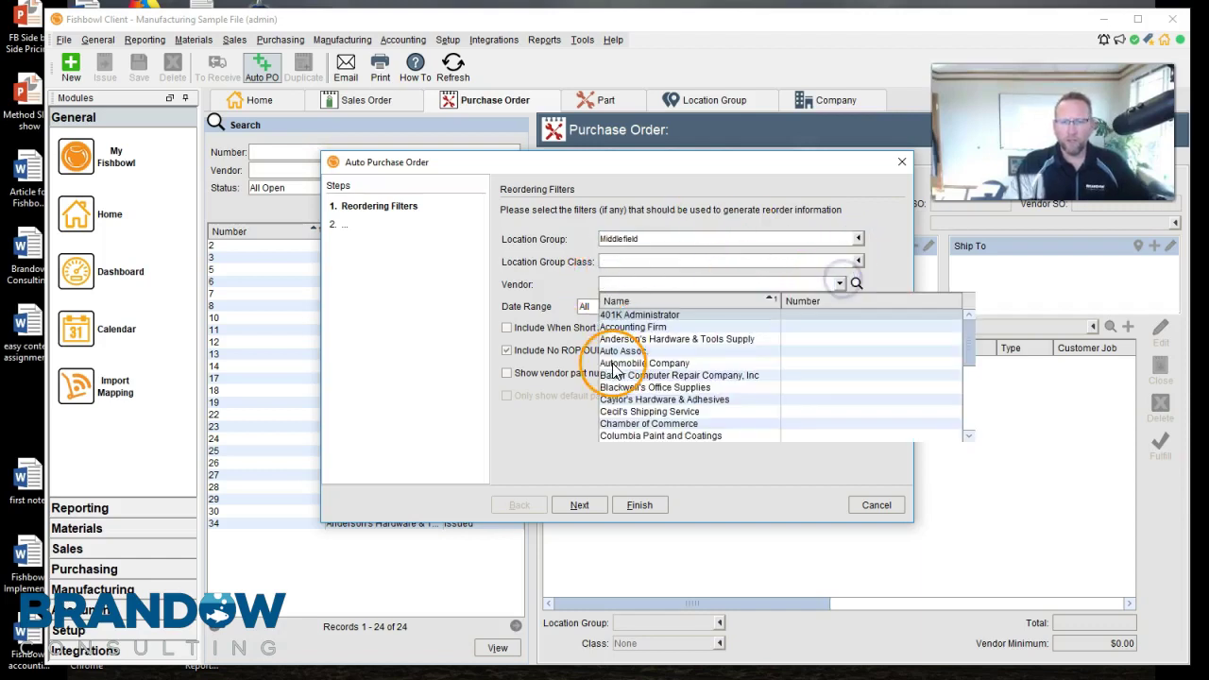
left_click(616, 340)
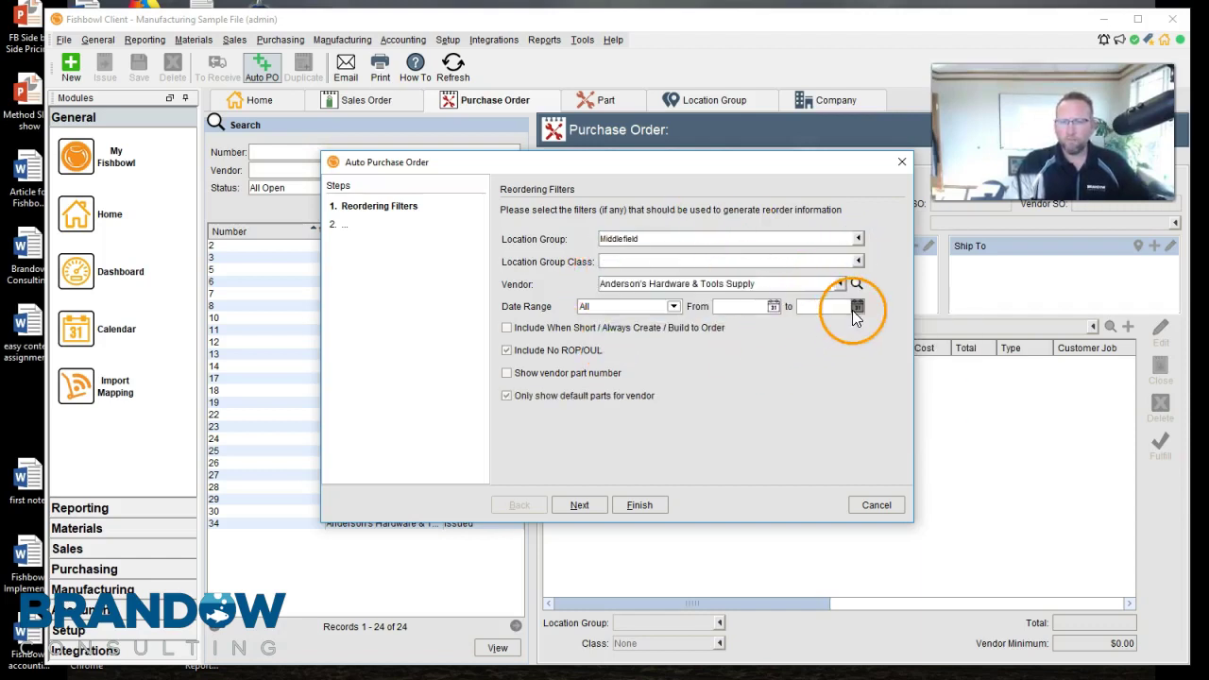
Set the end of the automatic purchase order's date range to 04/22/2019.
left_click(856, 307)
left_click(833, 332)
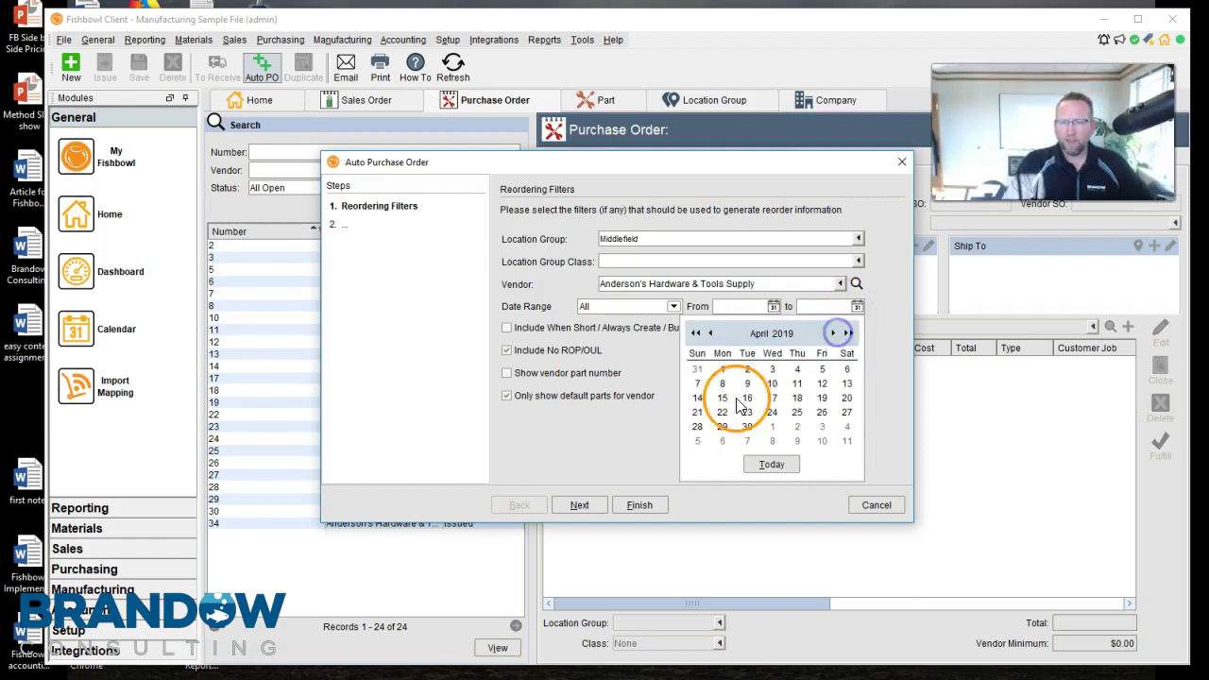
left_click(723, 413)
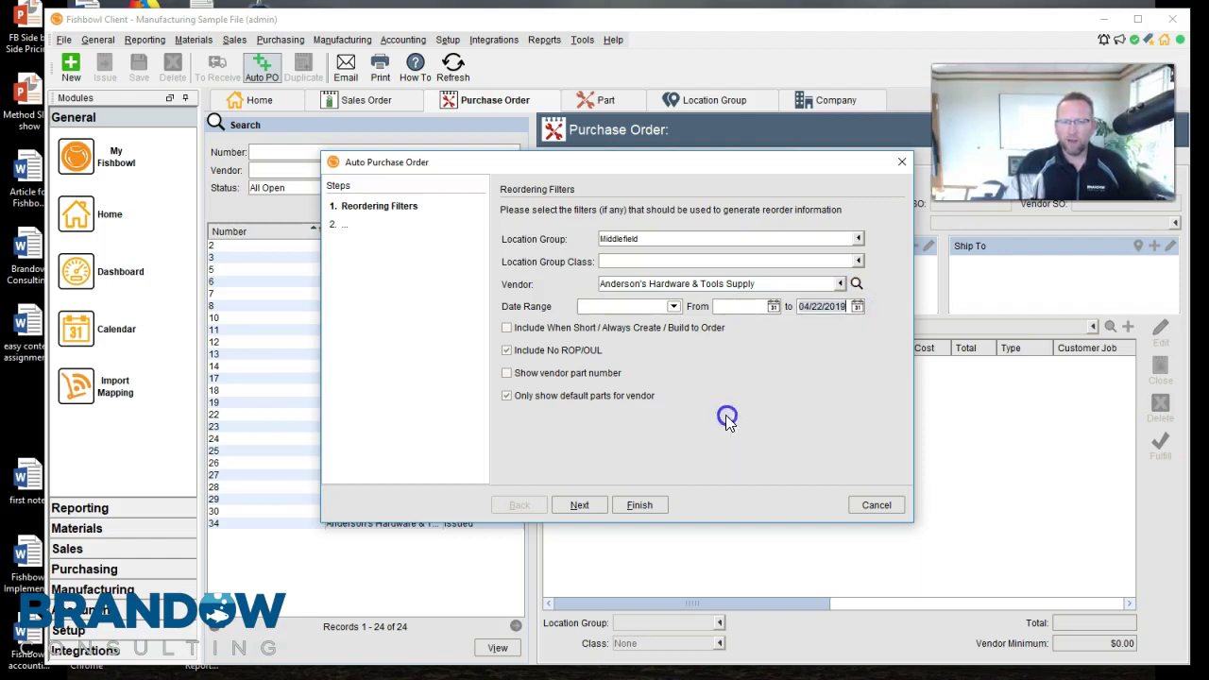
Review the proposed order items and create the purchase order for Anderson's Hardware & Tools Supply with the Issued state.
left_click(580, 503)
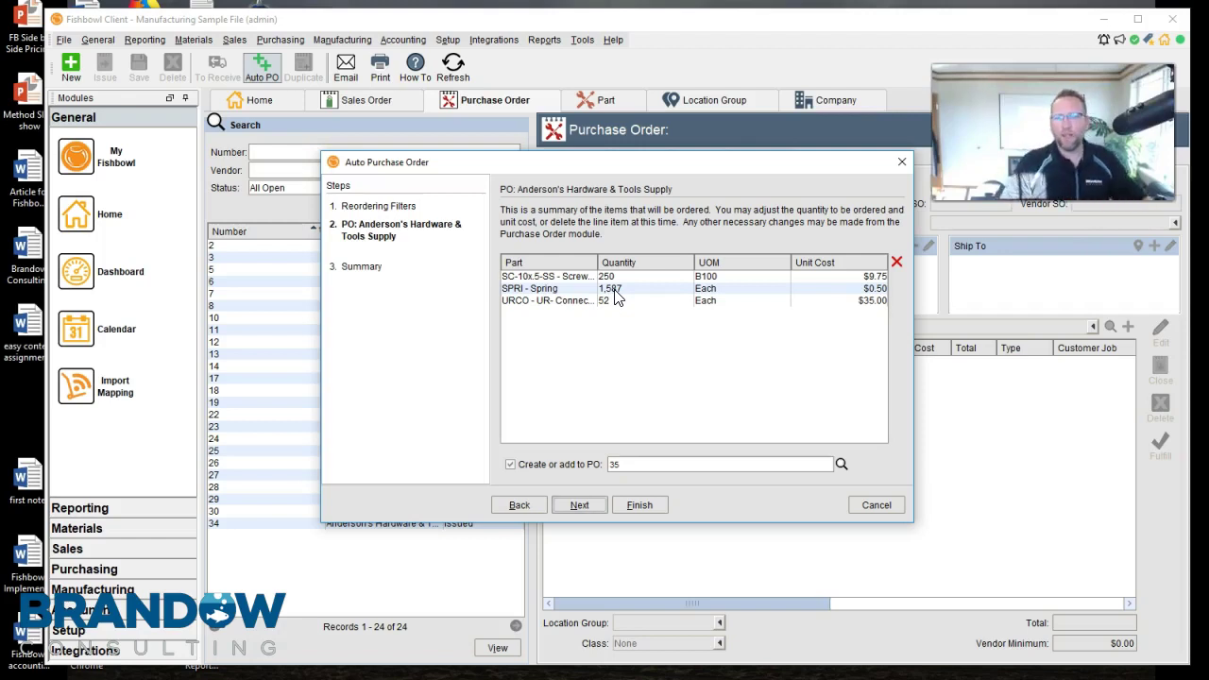
left_click(580, 506)
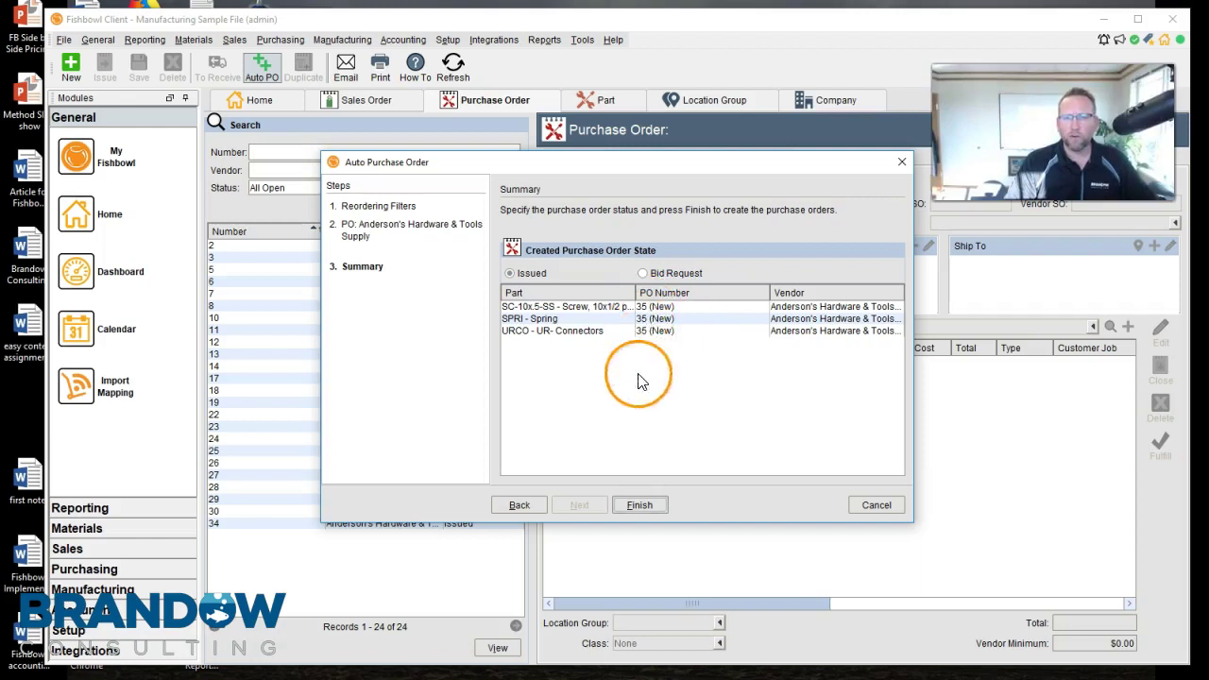
left_click(640, 505)
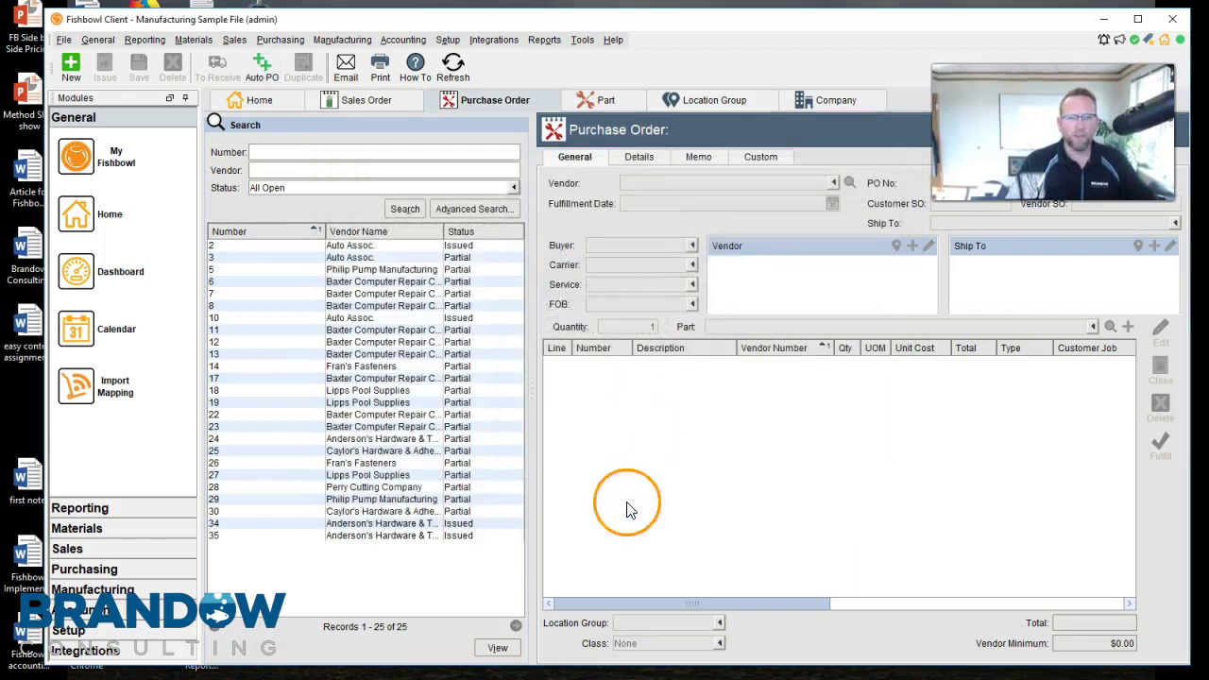
Open the newly created Anderson's Hardware & Tools Supply purchase order and move its Date Scheduled column directly after the Qty column.
left_click(375, 536)
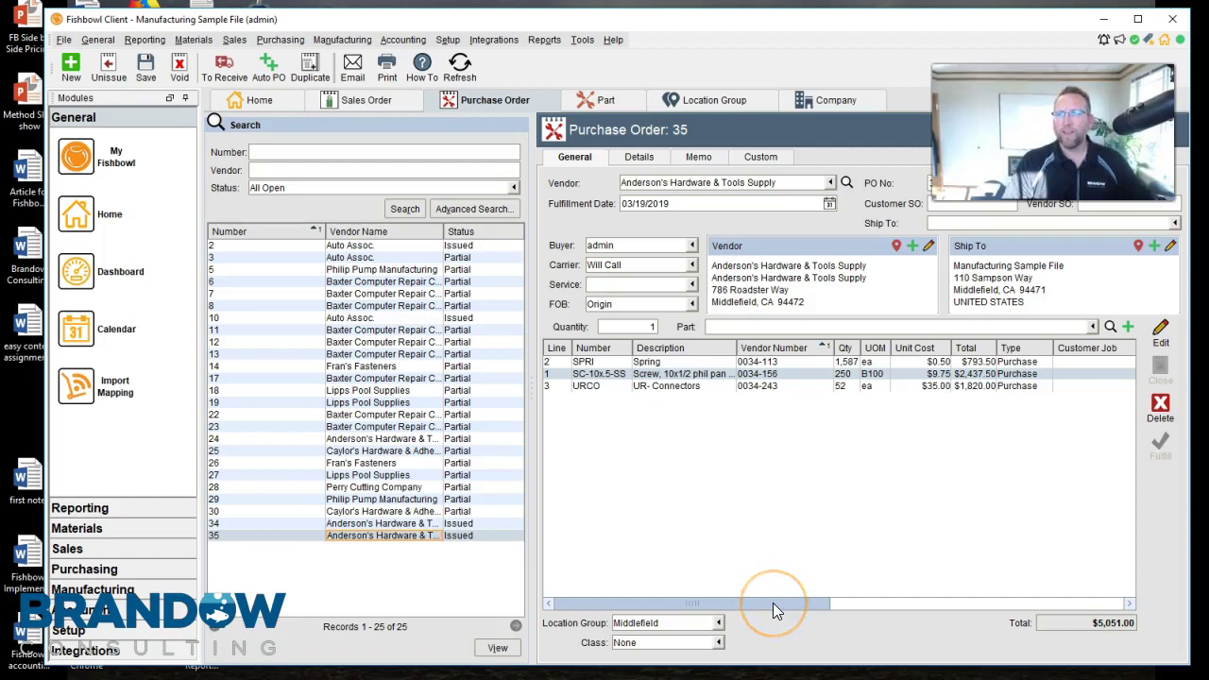
left_click_drag(772, 605, 1093, 611)
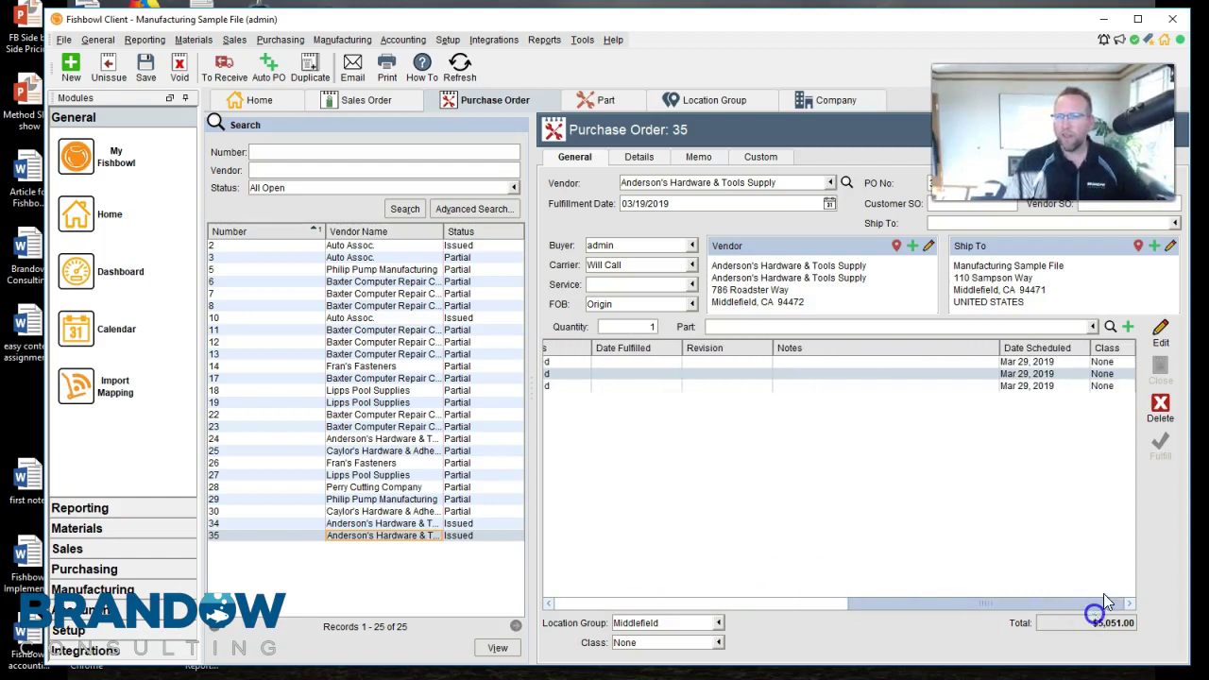
left_click_drag(1054, 352, 595, 357)
left_click_drag(908, 603, 682, 601)
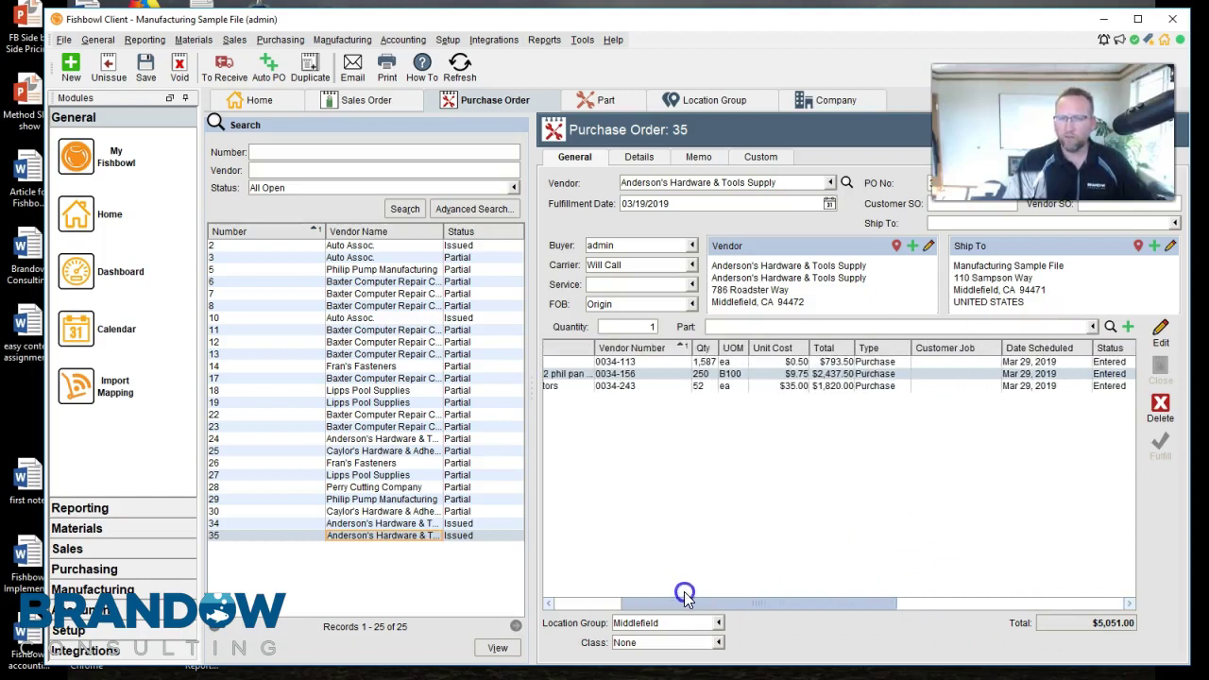
left_click_drag(1065, 351, 778, 359)
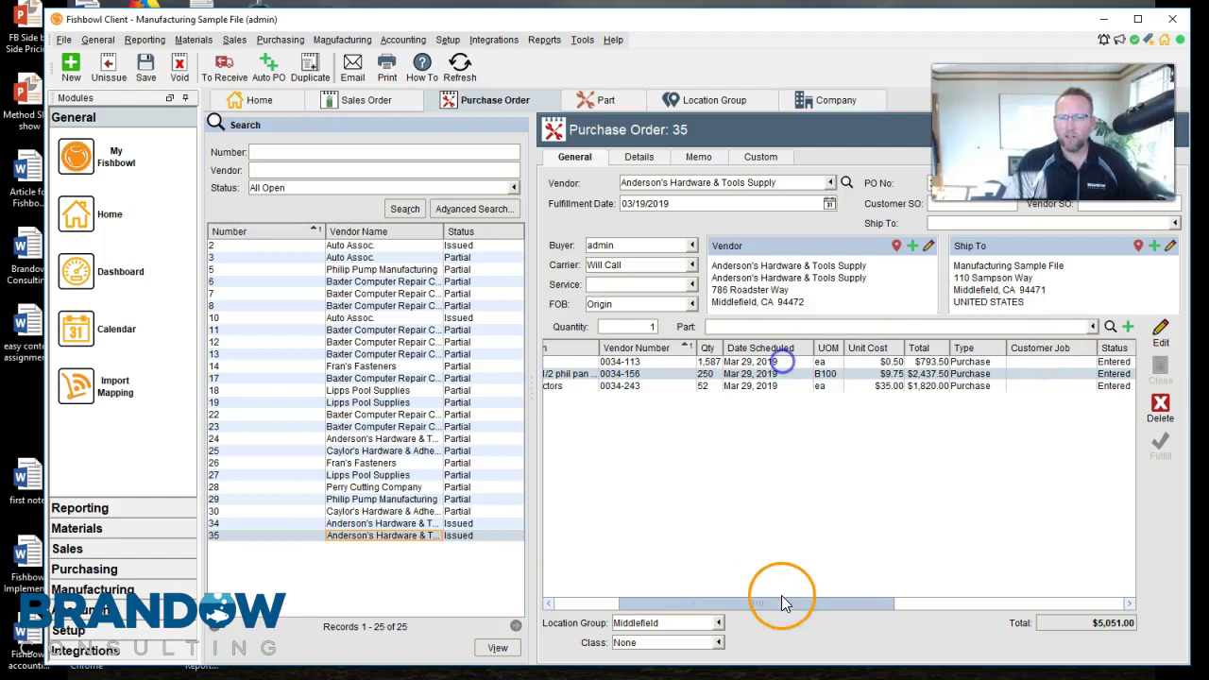
left_click_drag(784, 602, 679, 596)
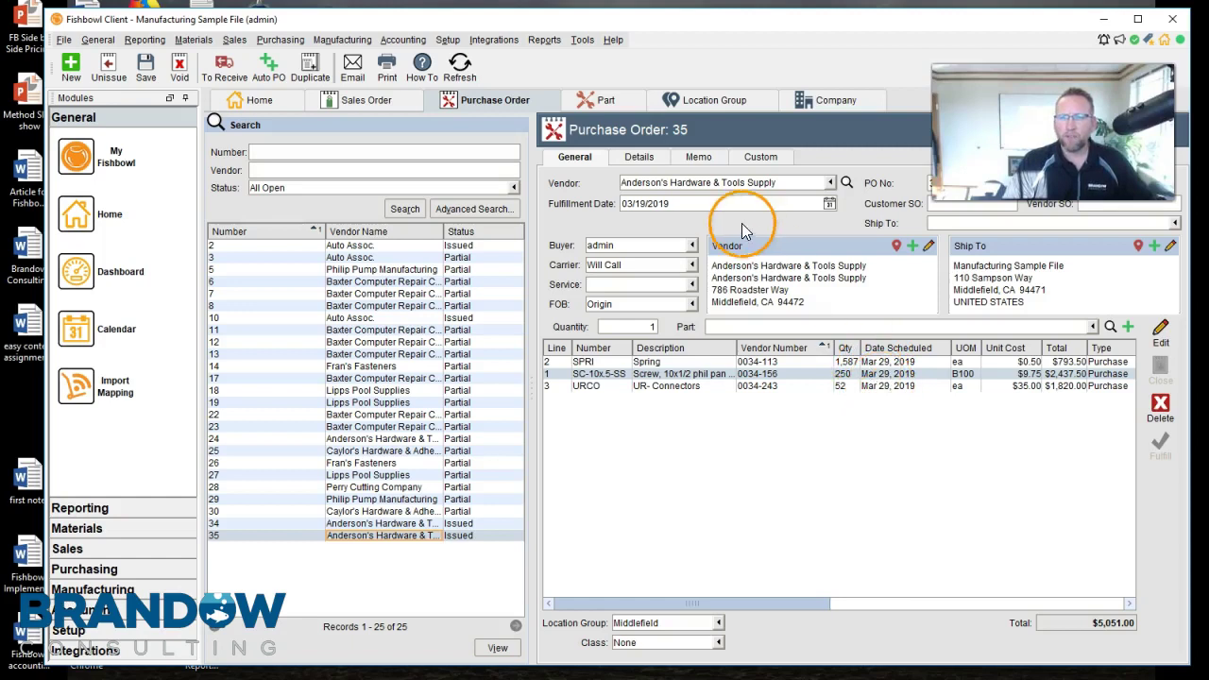
Set the purchase order's fulfillment date to 03/26/2019 without updating the line items' fulfillment dates.
left_click(648, 204)
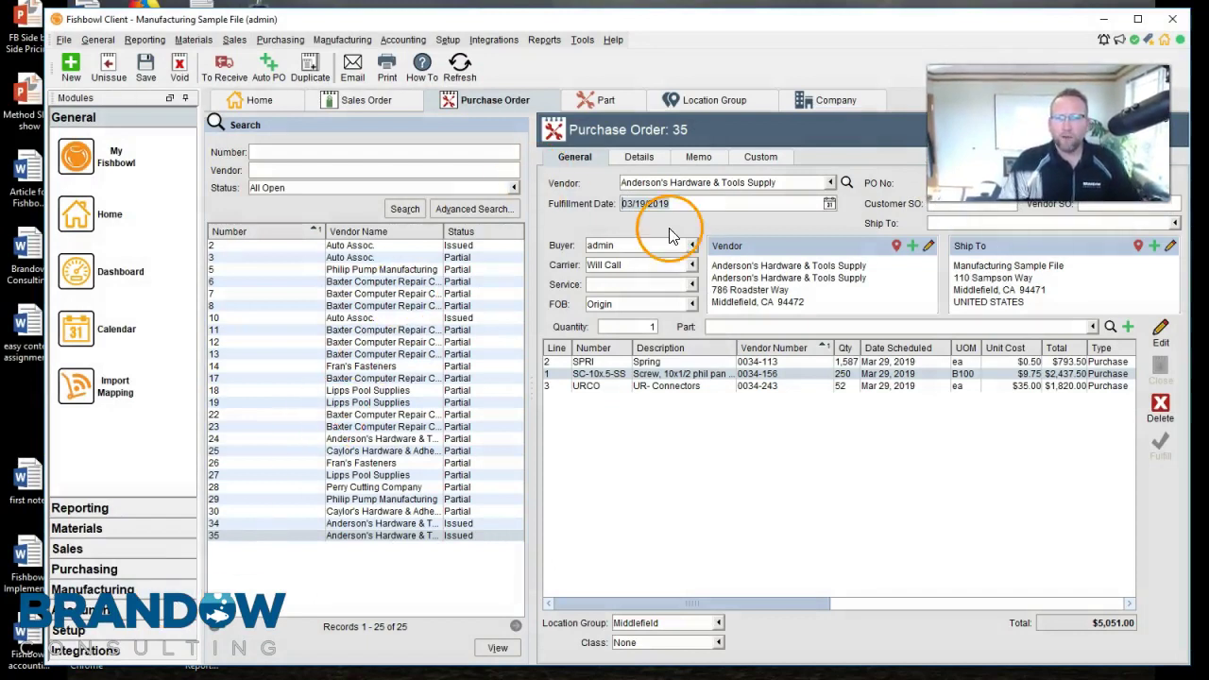
left_click(829, 204)
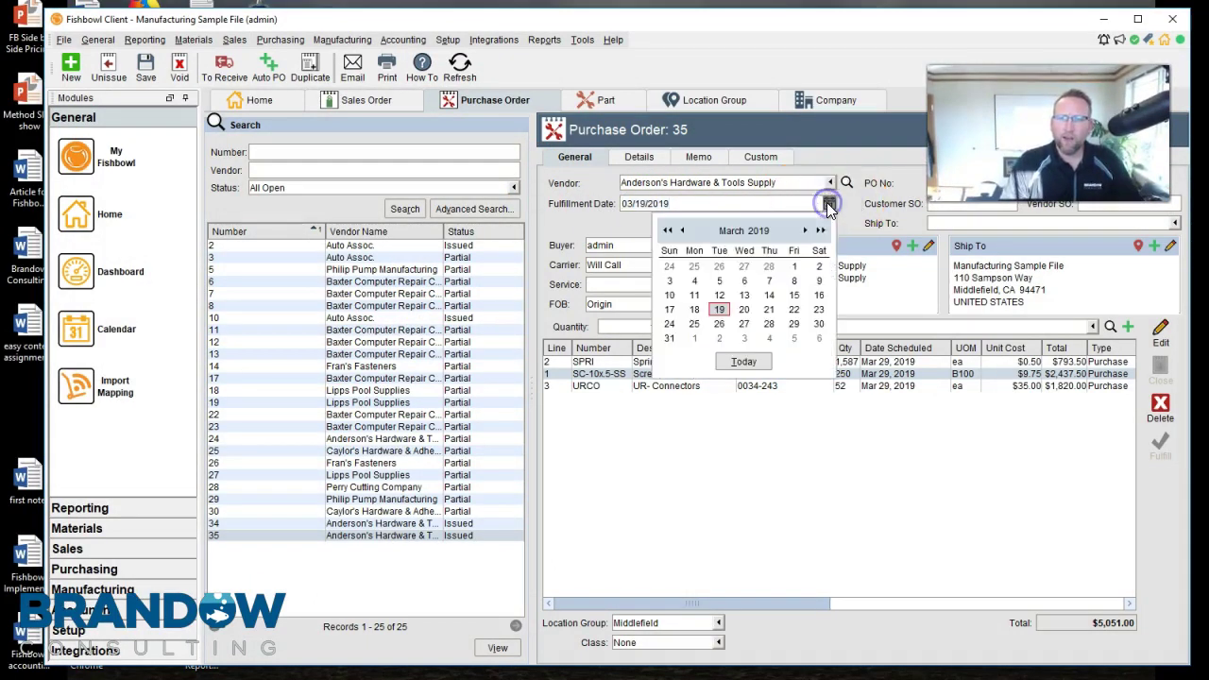
left_click(721, 325)
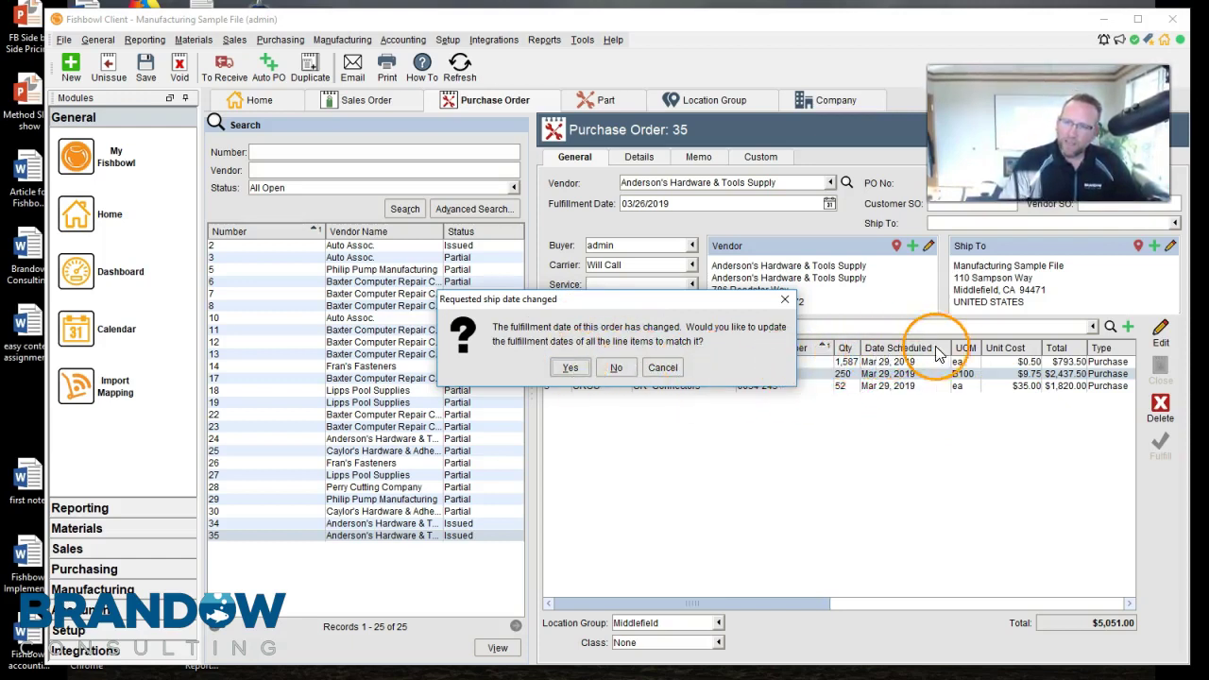
left_click(620, 369)
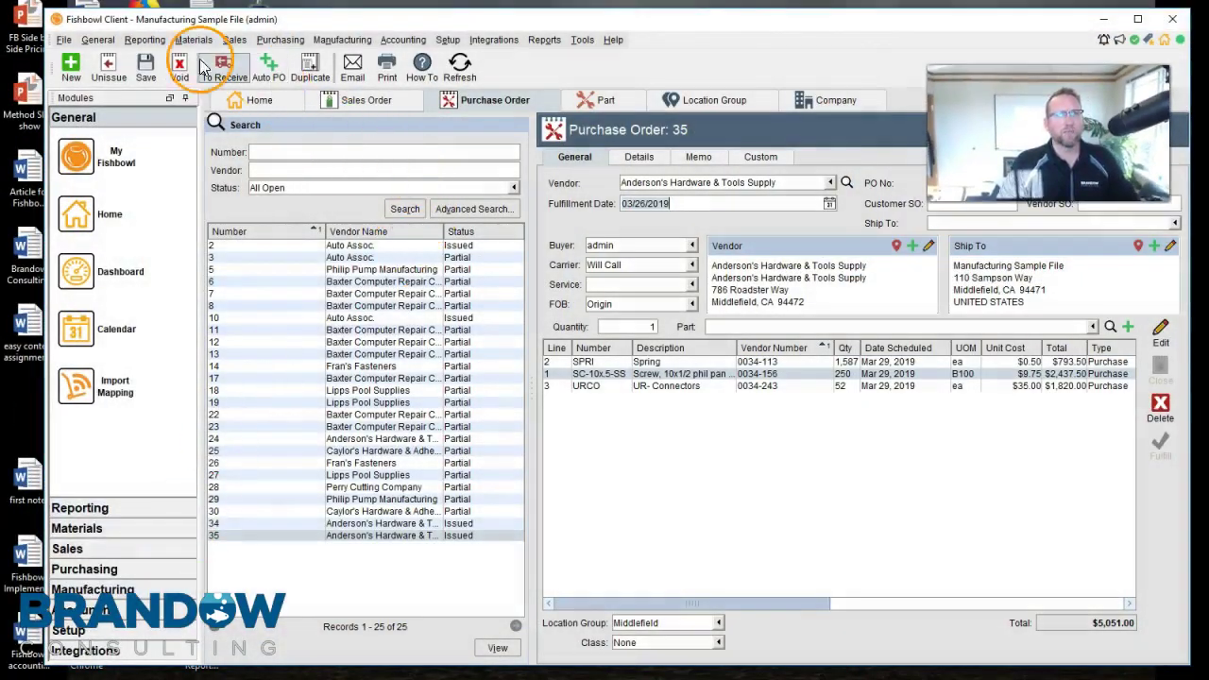
Search the reports by name for "for" and open the inventory Forecast Report.
left_click(140, 41)
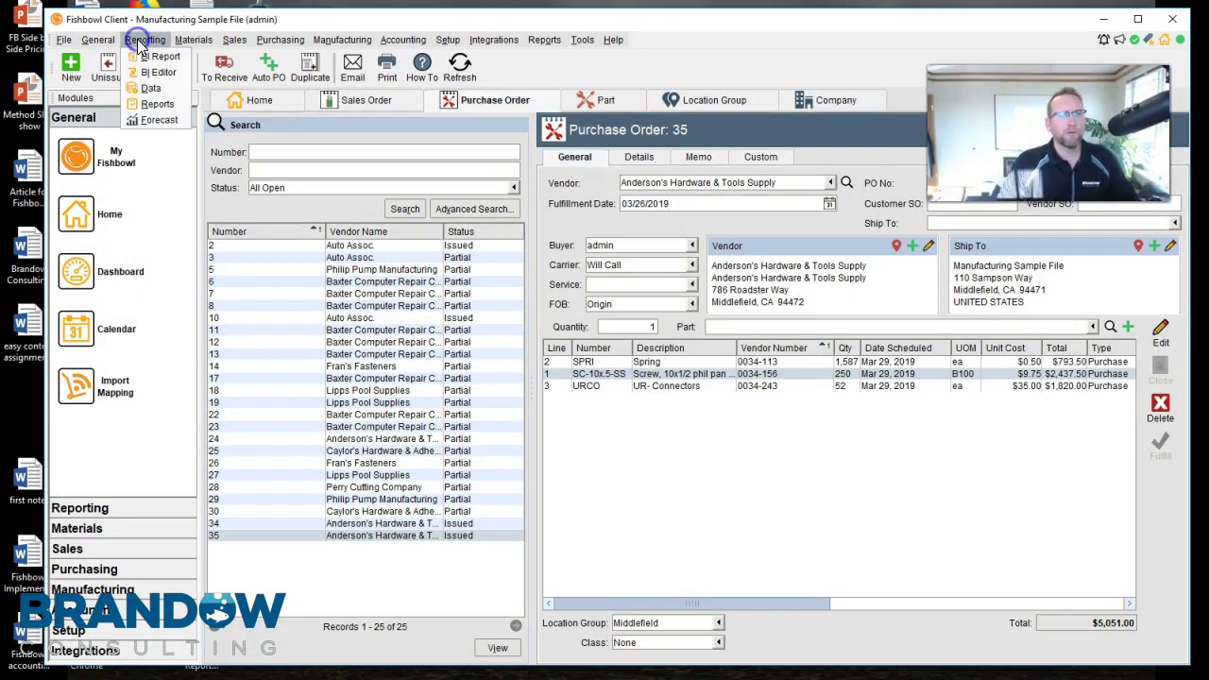
left_click(158, 105)
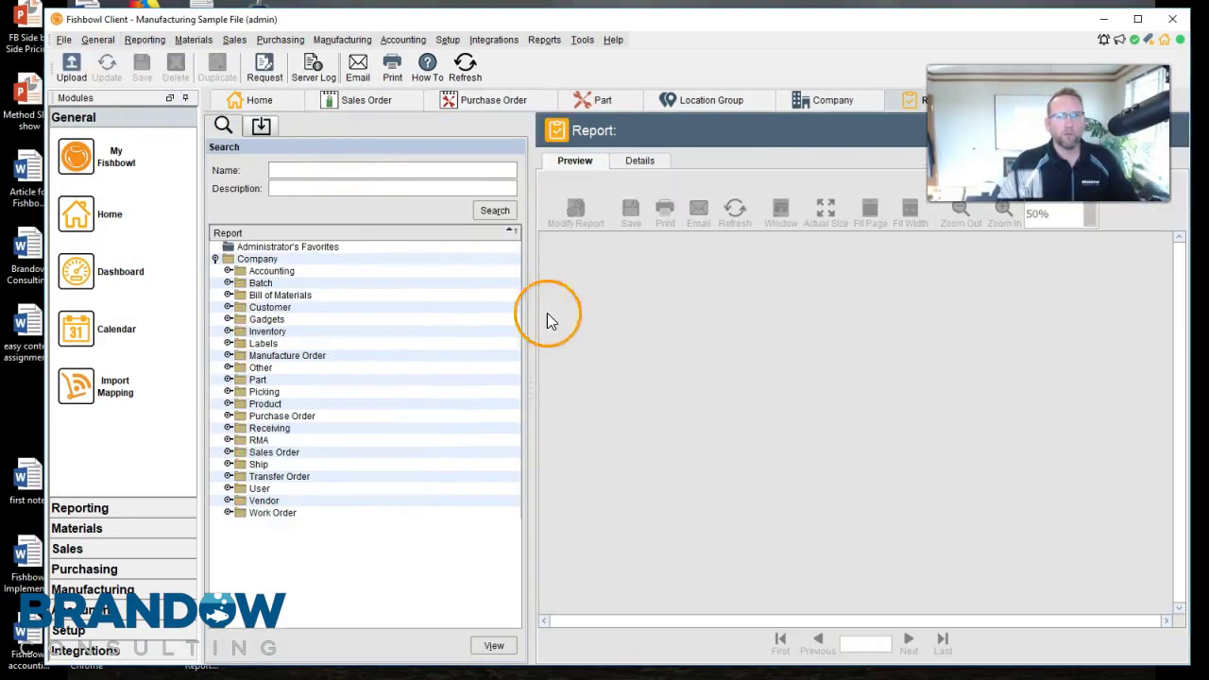
left_click(307, 170)
type("for")
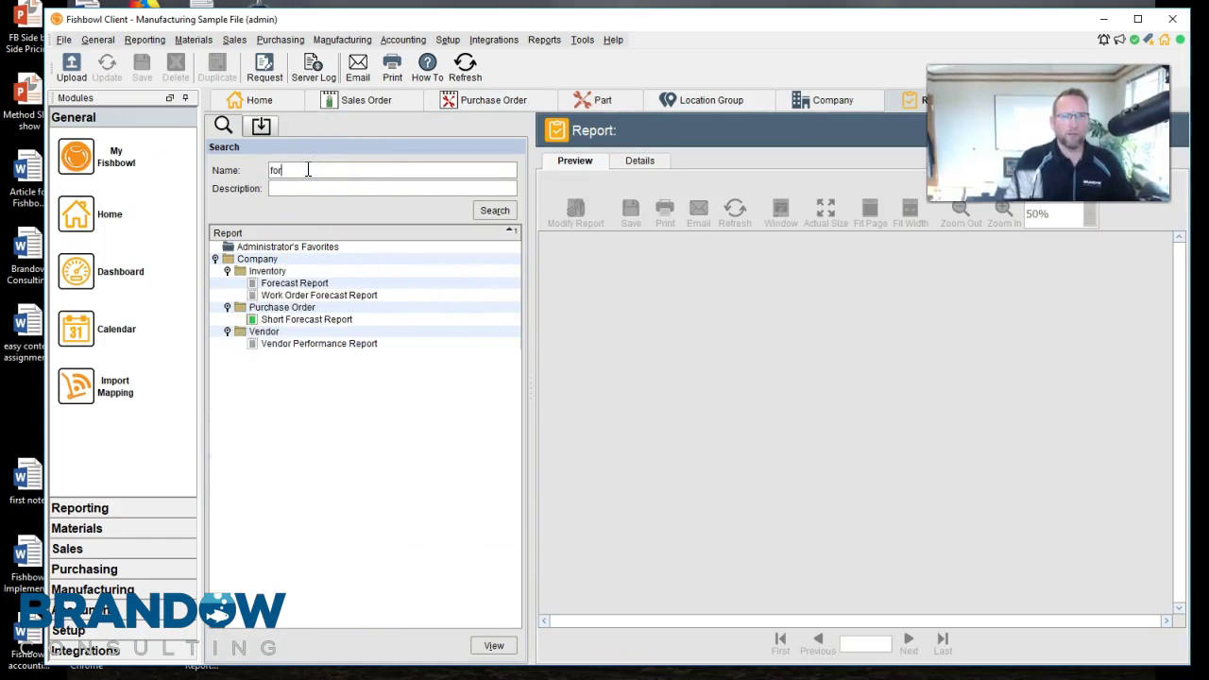
left_click(311, 282)
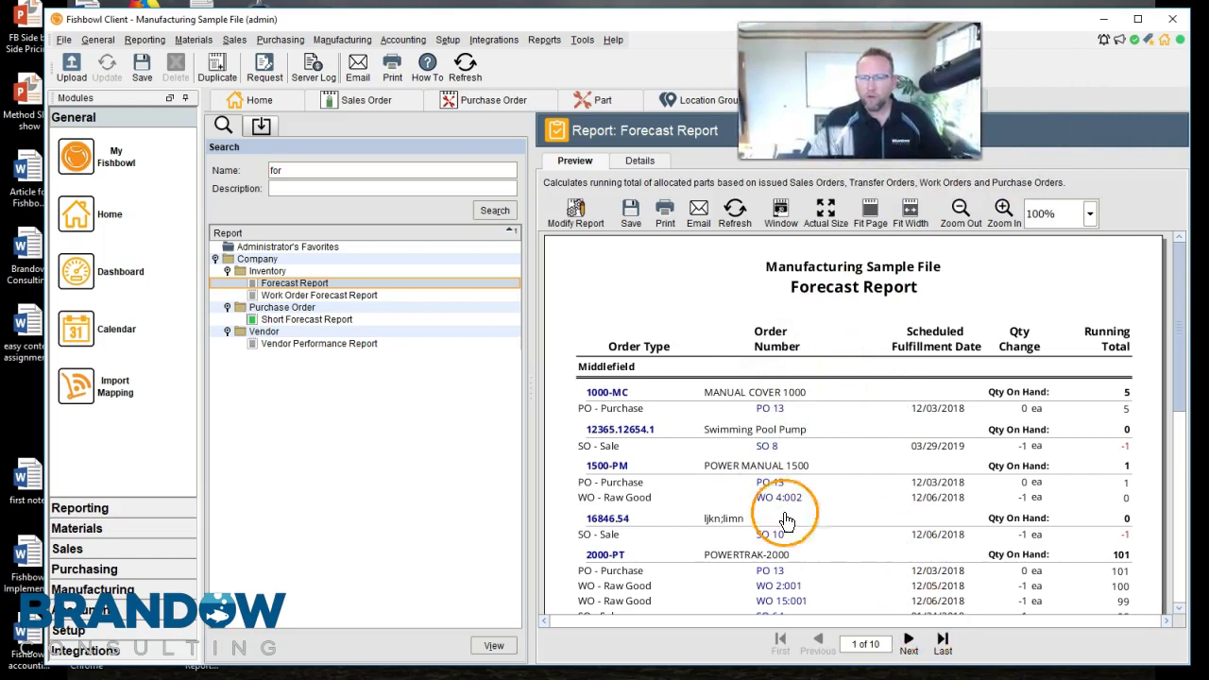
Run the Forecast Report for part SPRI in the Middlefield location group, formatted for exporting.
left_click(579, 215)
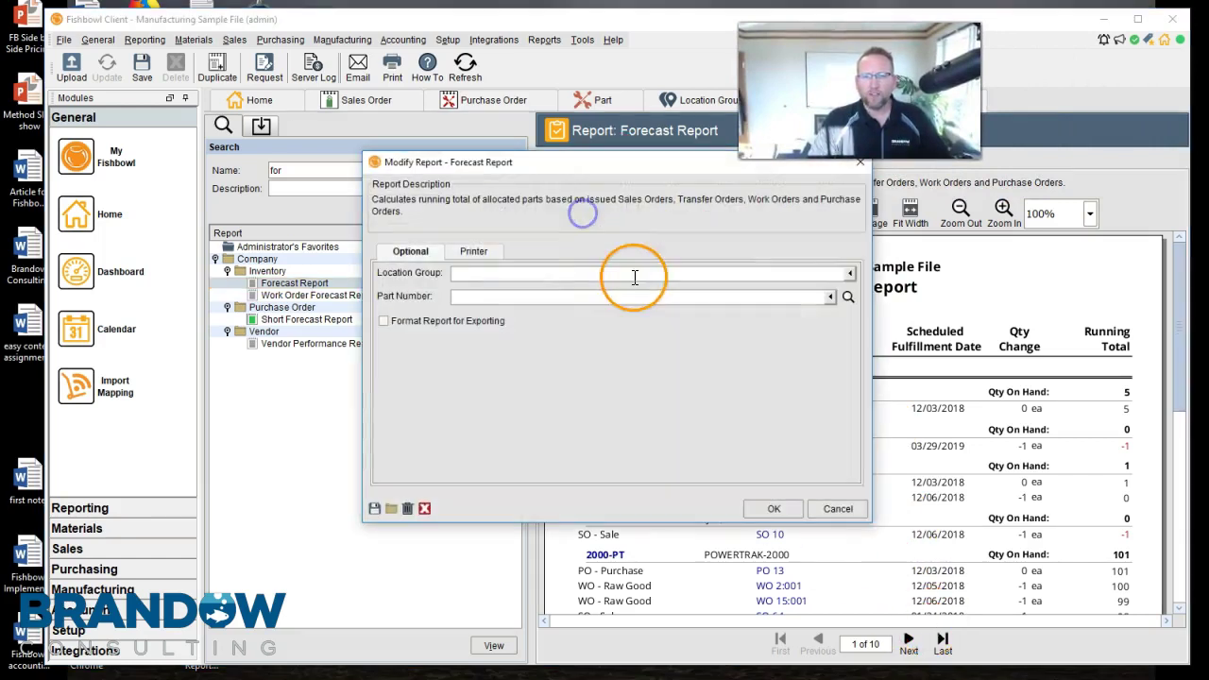
left_click(525, 299)
type("sprin")
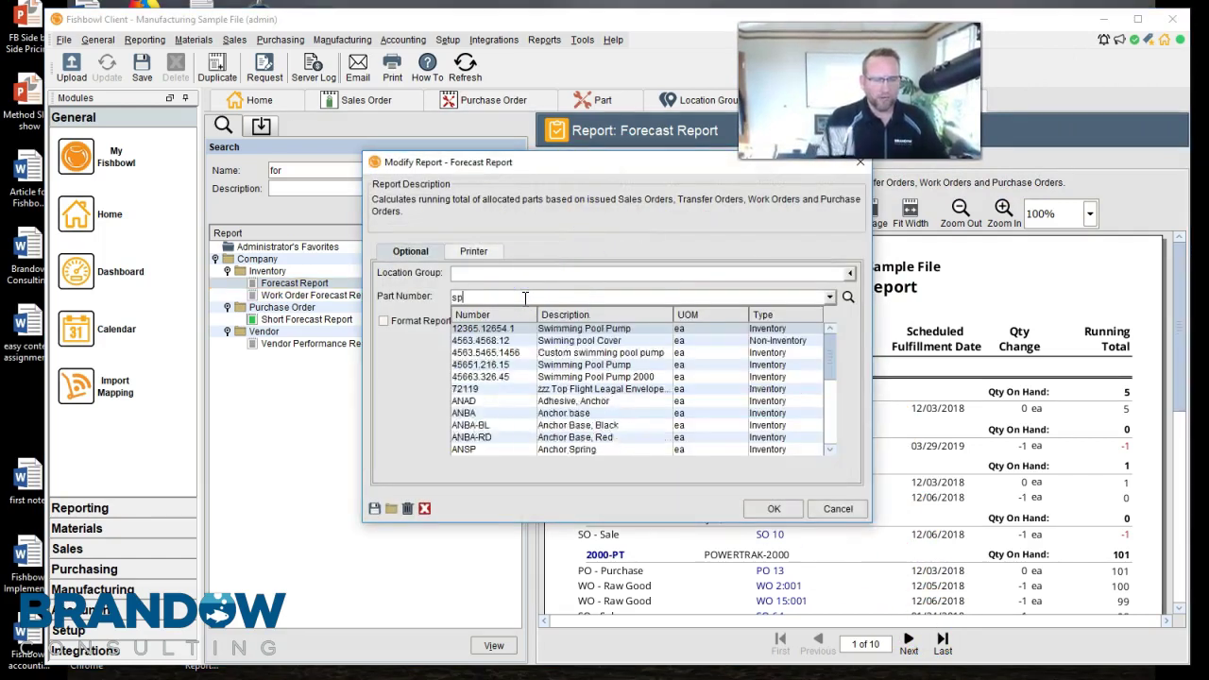
left_click(559, 341)
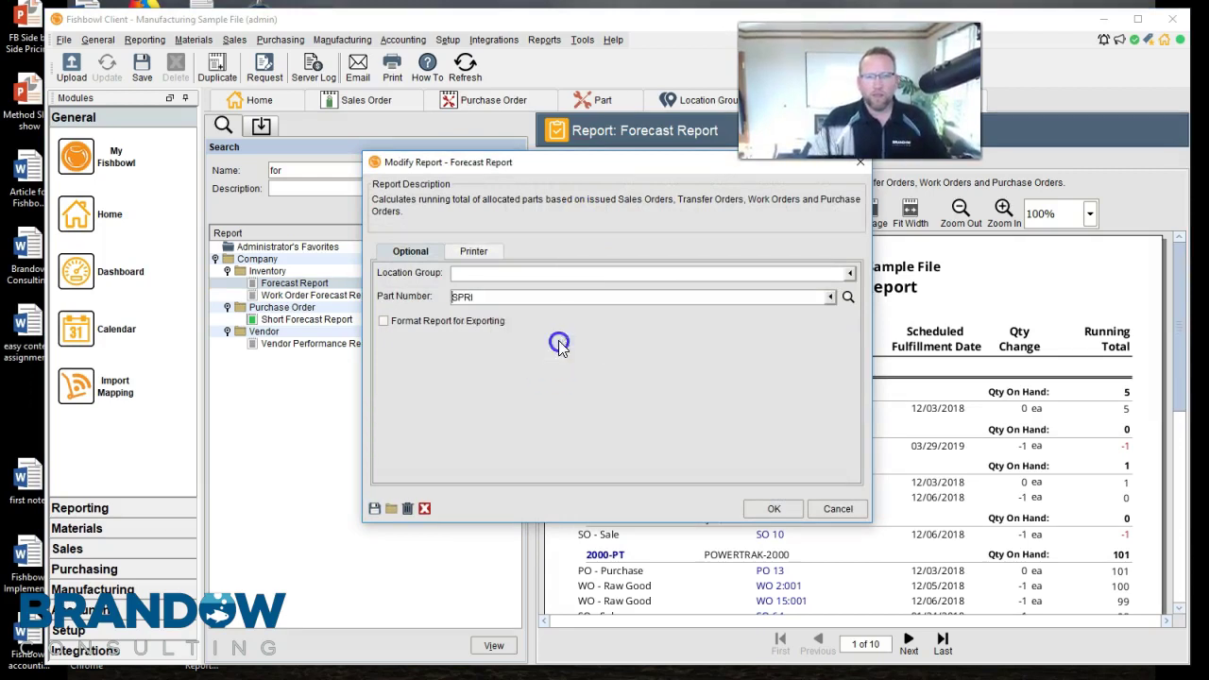
left_click(850, 273)
left_click(494, 306)
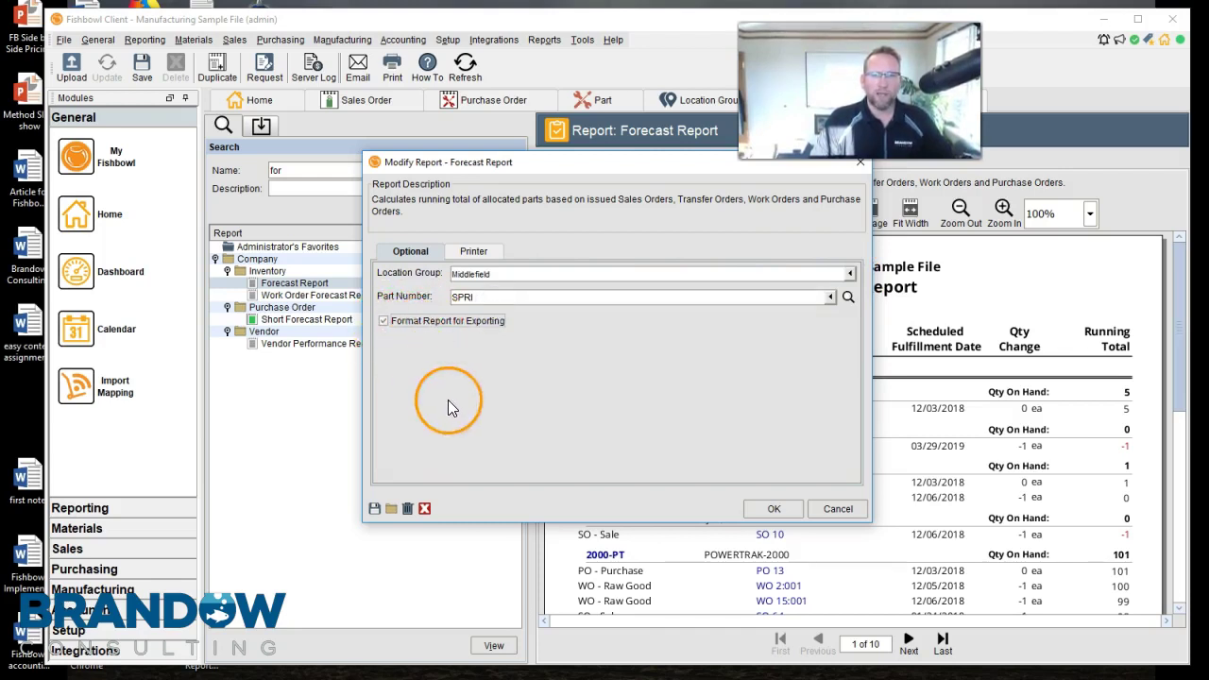
left_click(774, 508)
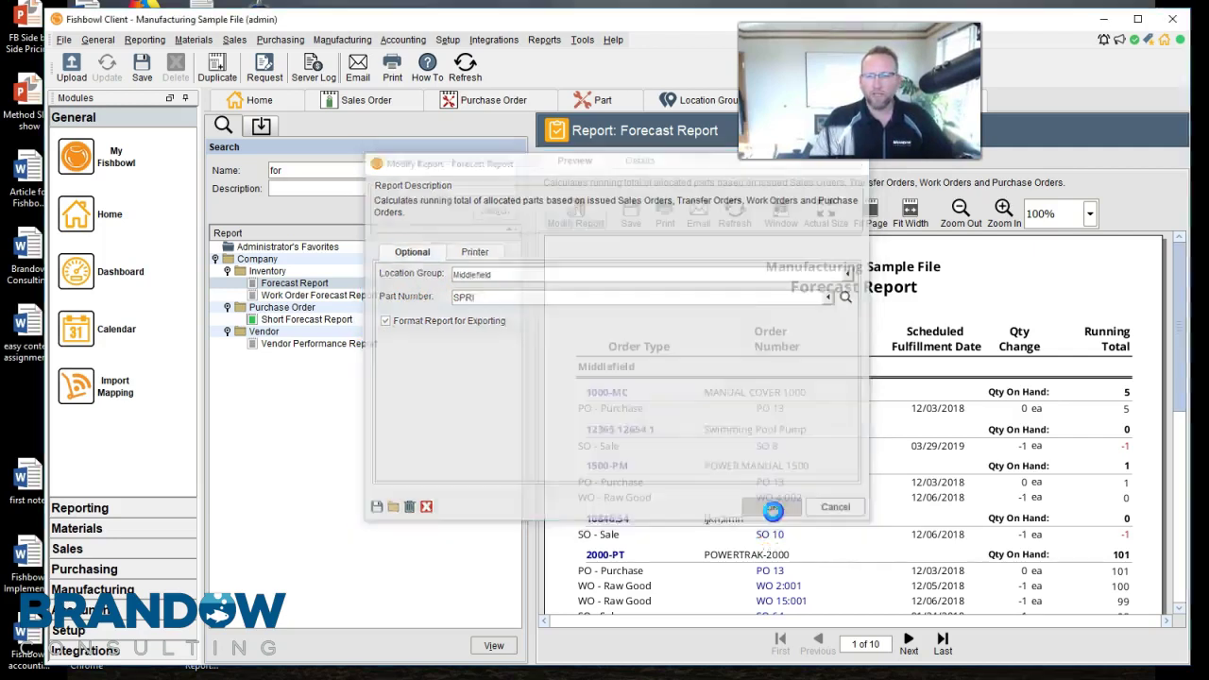
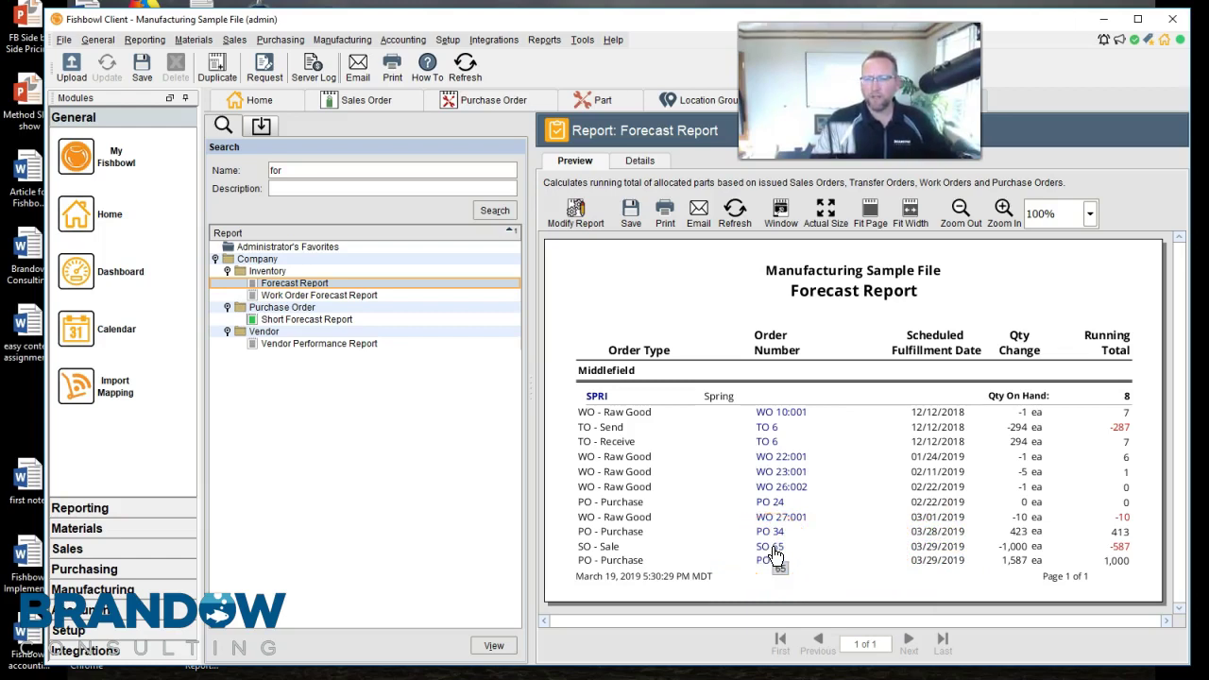
Open the 1,000-unit Spring sales order from the forecast, reschedule it and its line item to 04/01/2019, and save it.
left_click(773, 547)
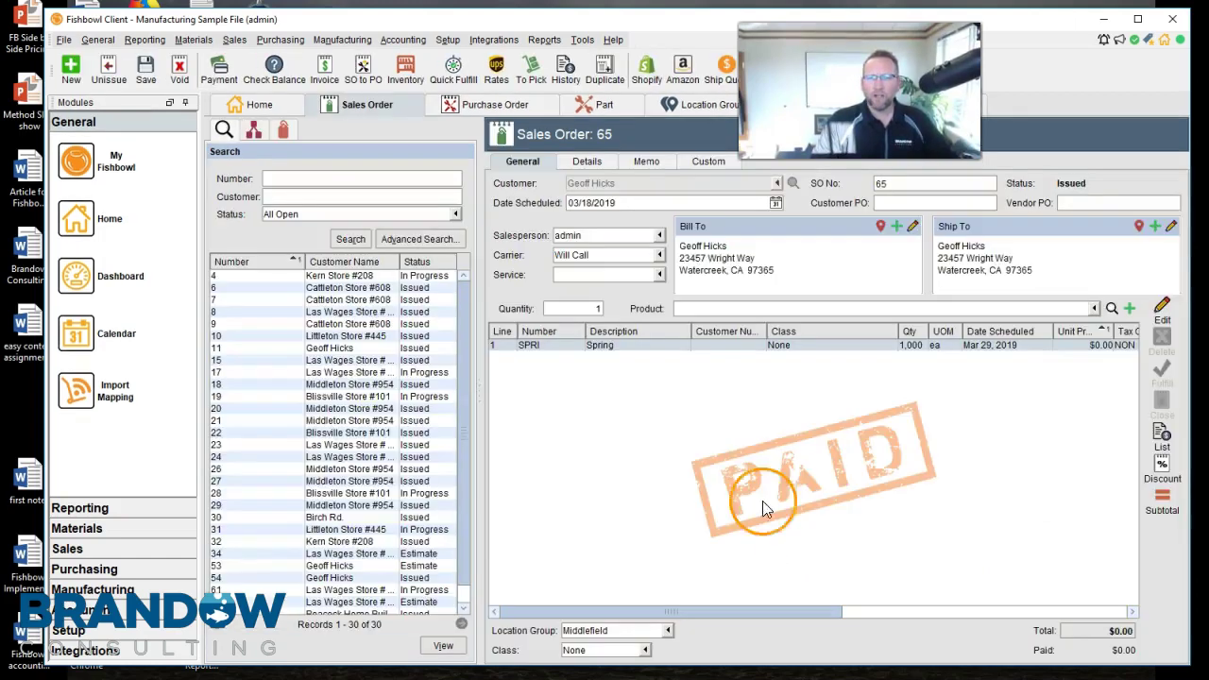
left_click(775, 203)
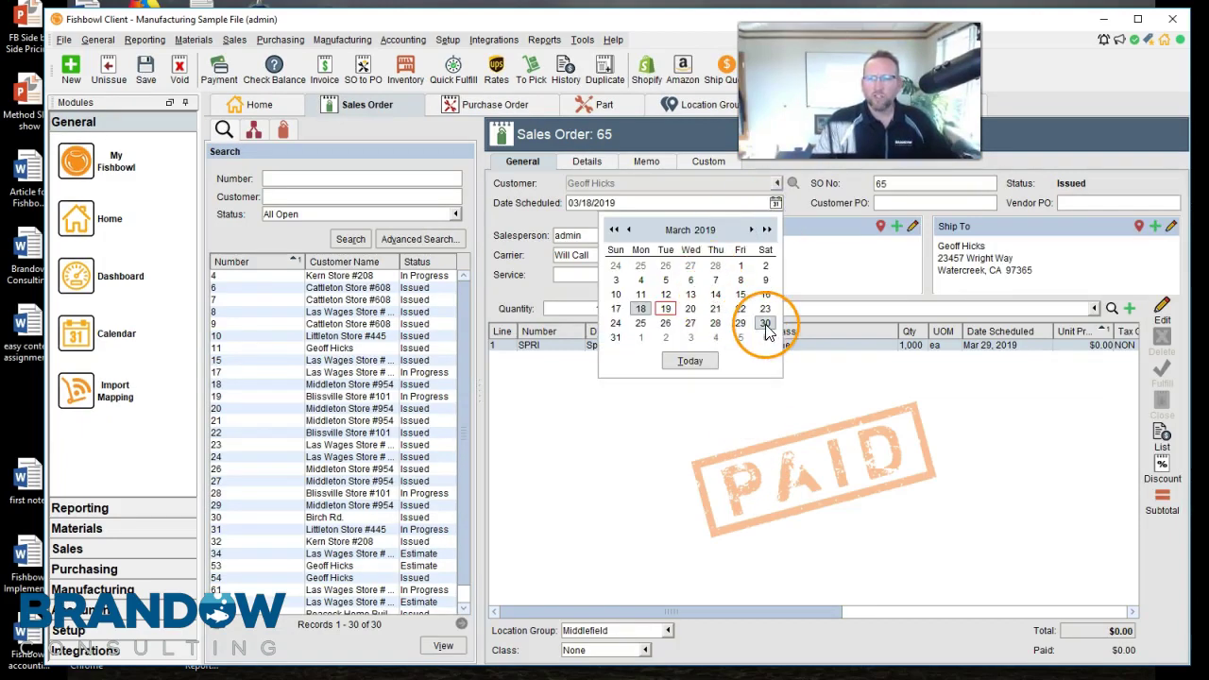
left_click(641, 338)
left_click(569, 368)
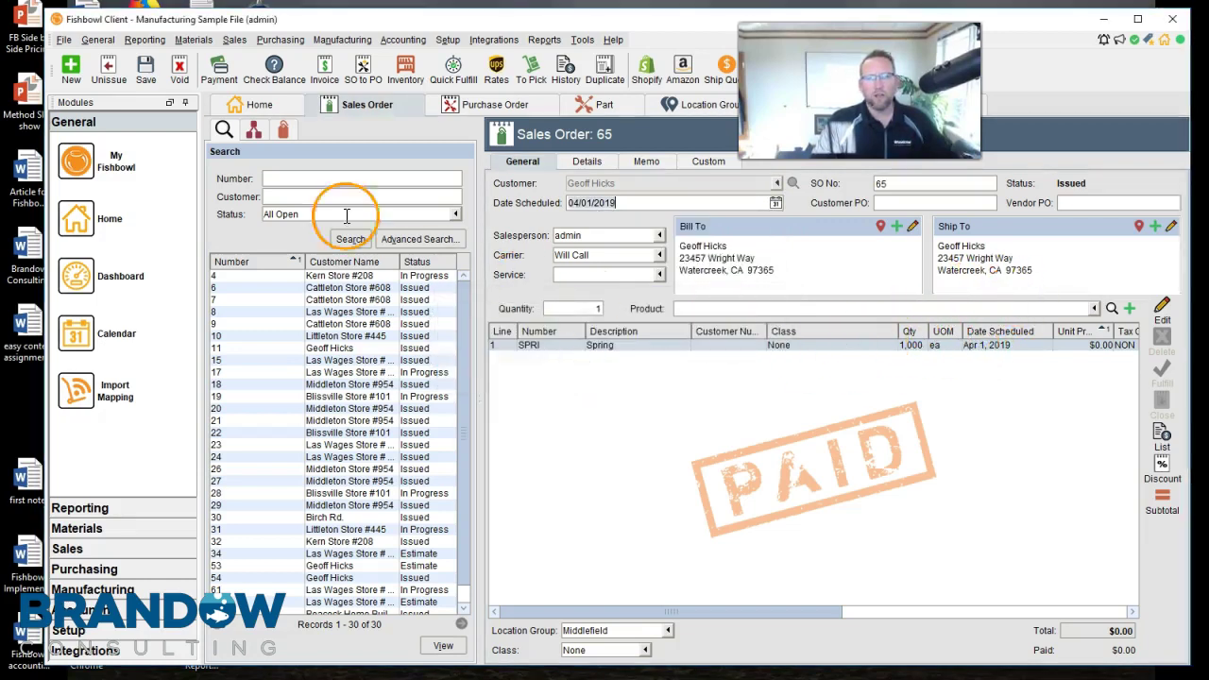
left_click(145, 68)
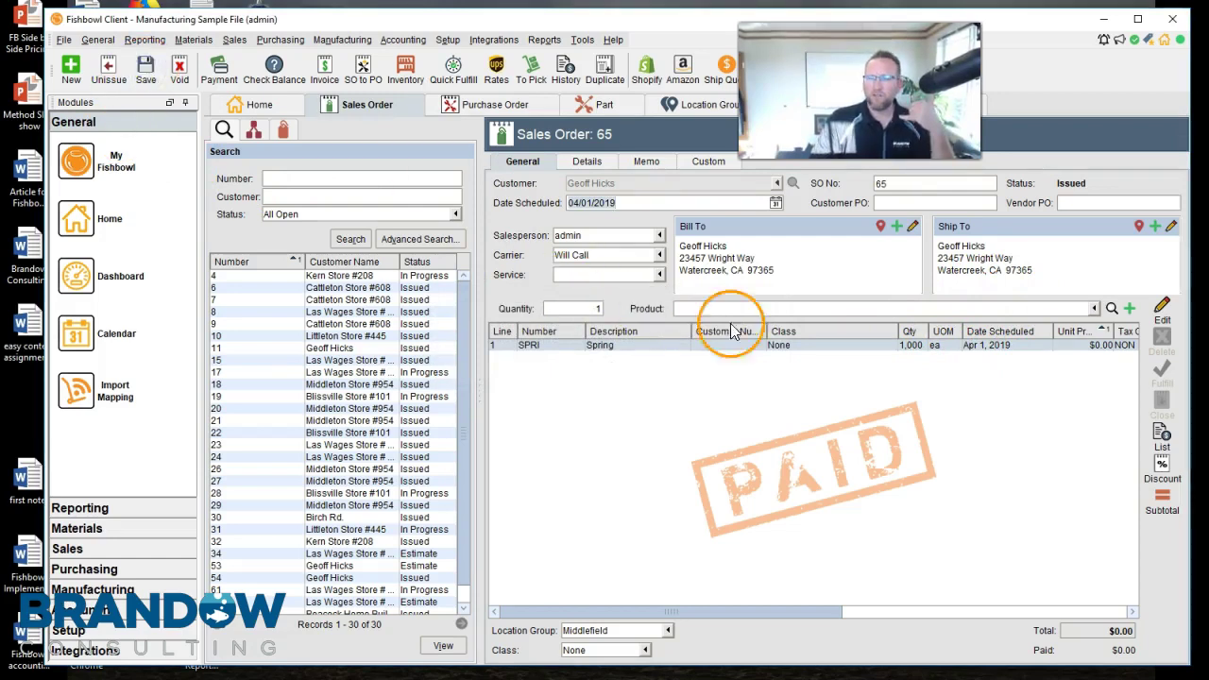
left_click(845, 352)
left_click(746, 387)
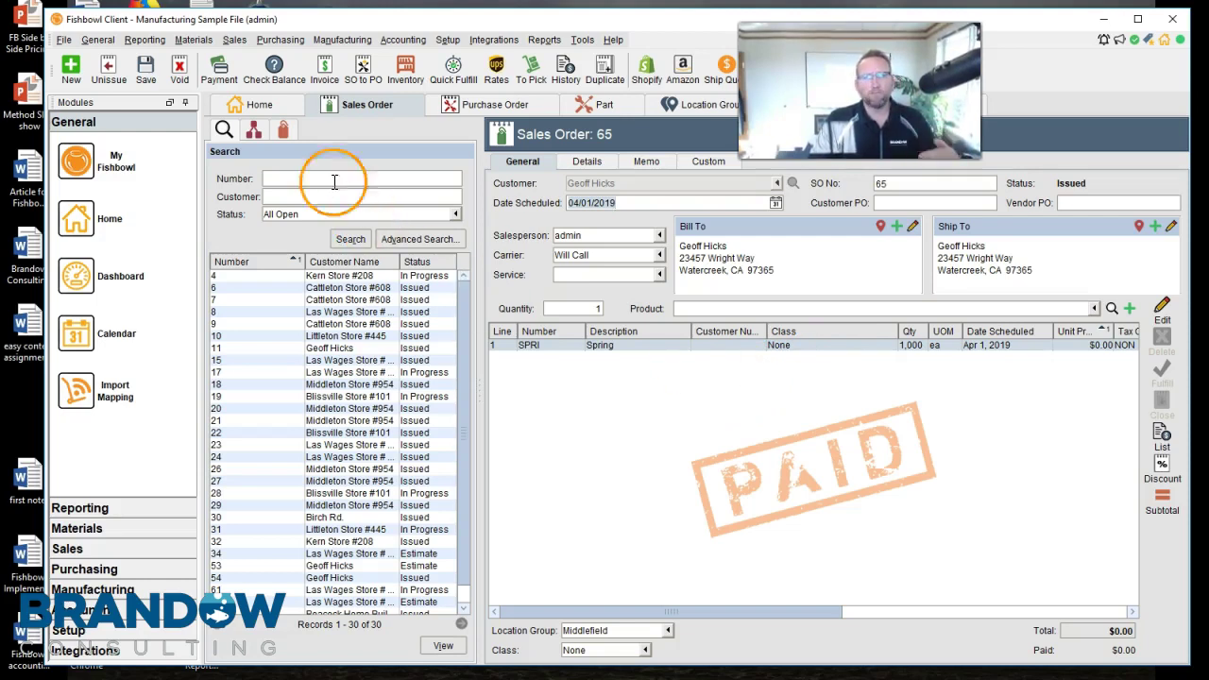
Preview the Sales Order Report for this order to check its requested ship date, and close the preview.
left_click(546, 42)
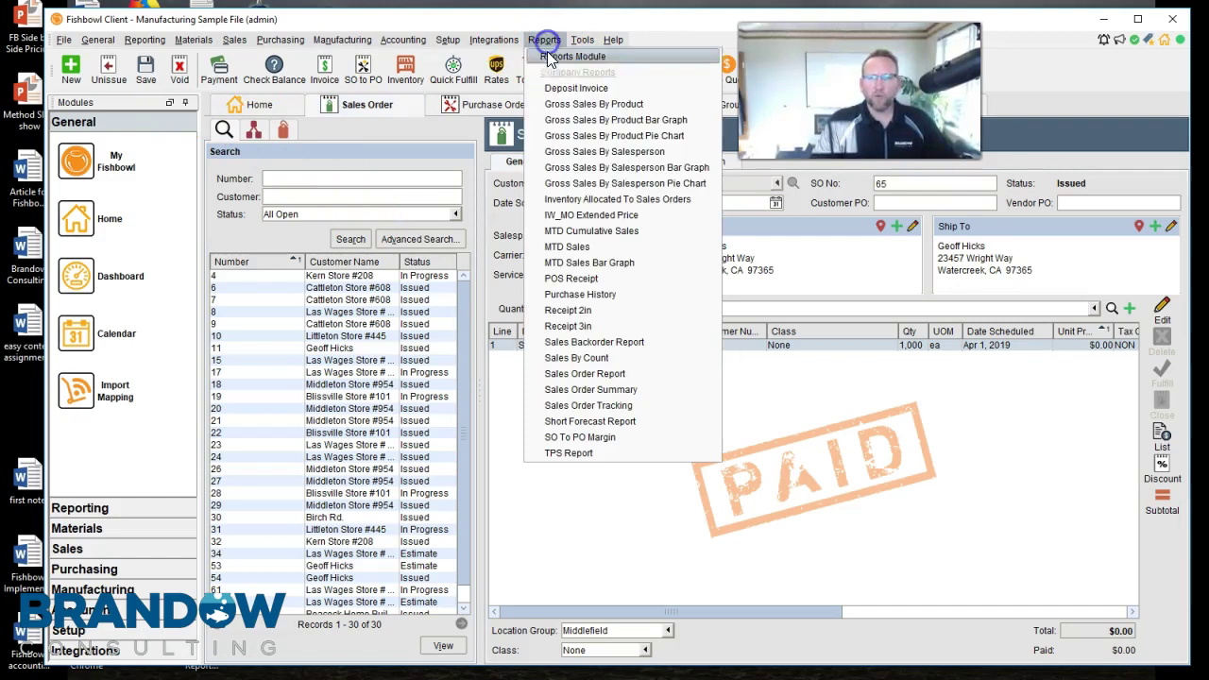
left_click(591, 375)
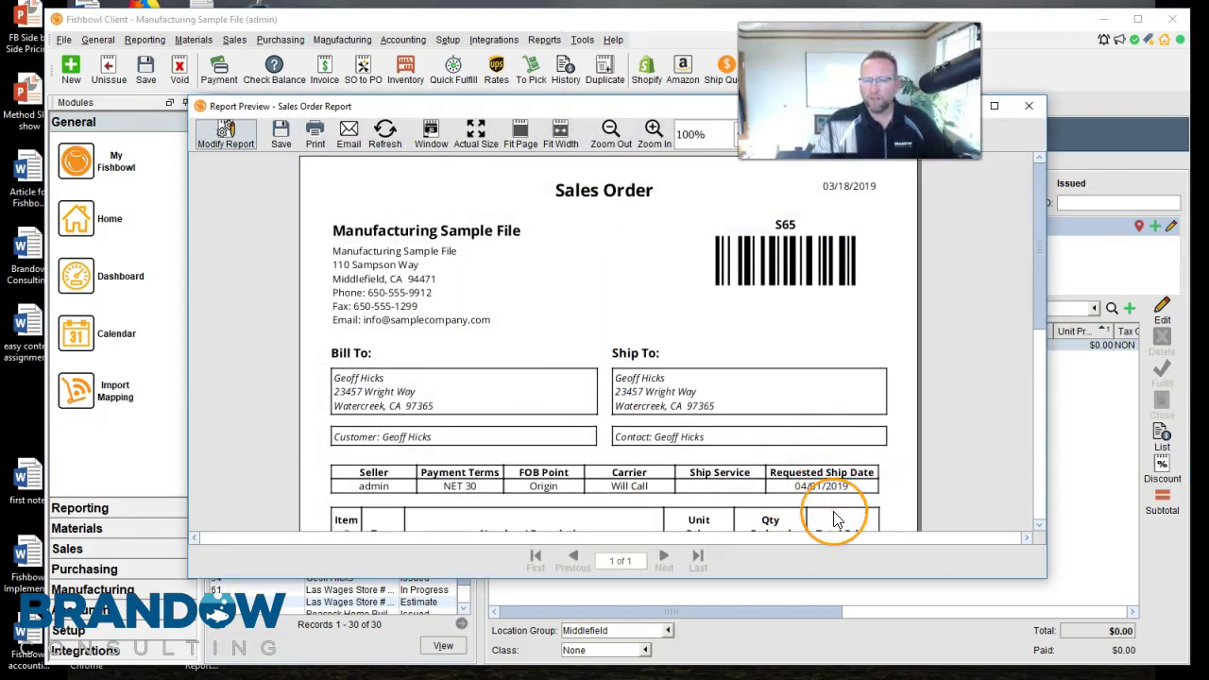
left_click(1030, 108)
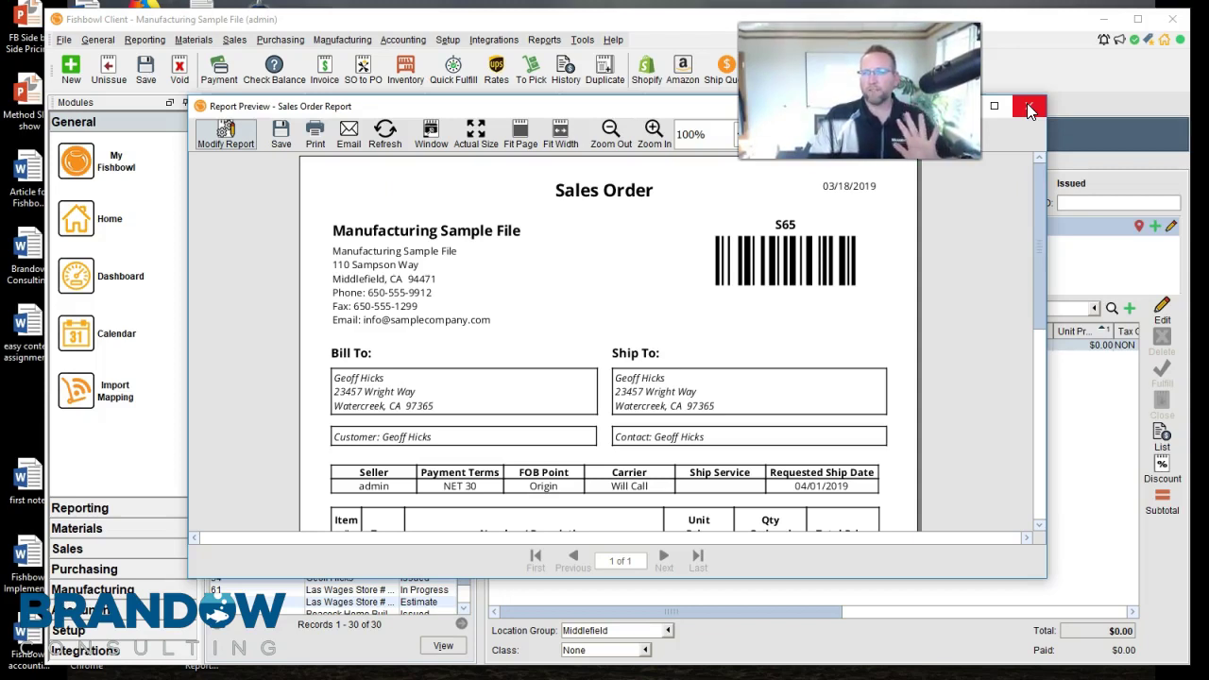
left_click(1030, 110)
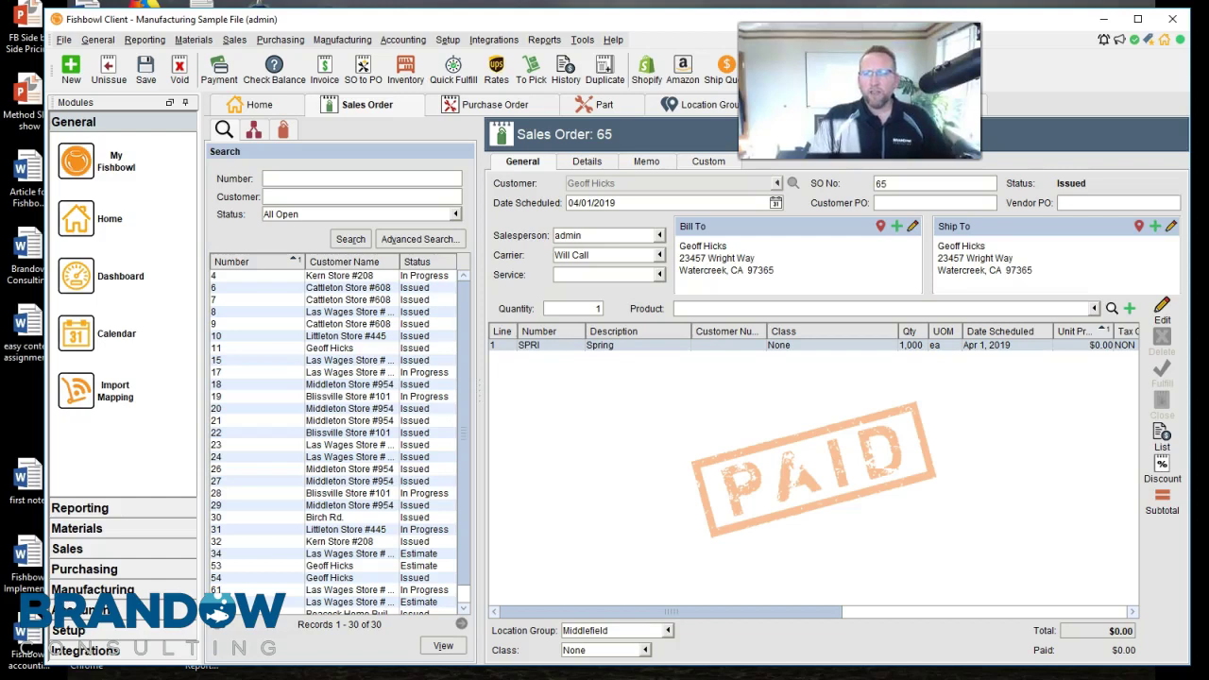
Return to the SPRI Forecast Report and refresh it with the rescheduled sales order.
left_click(944, 105)
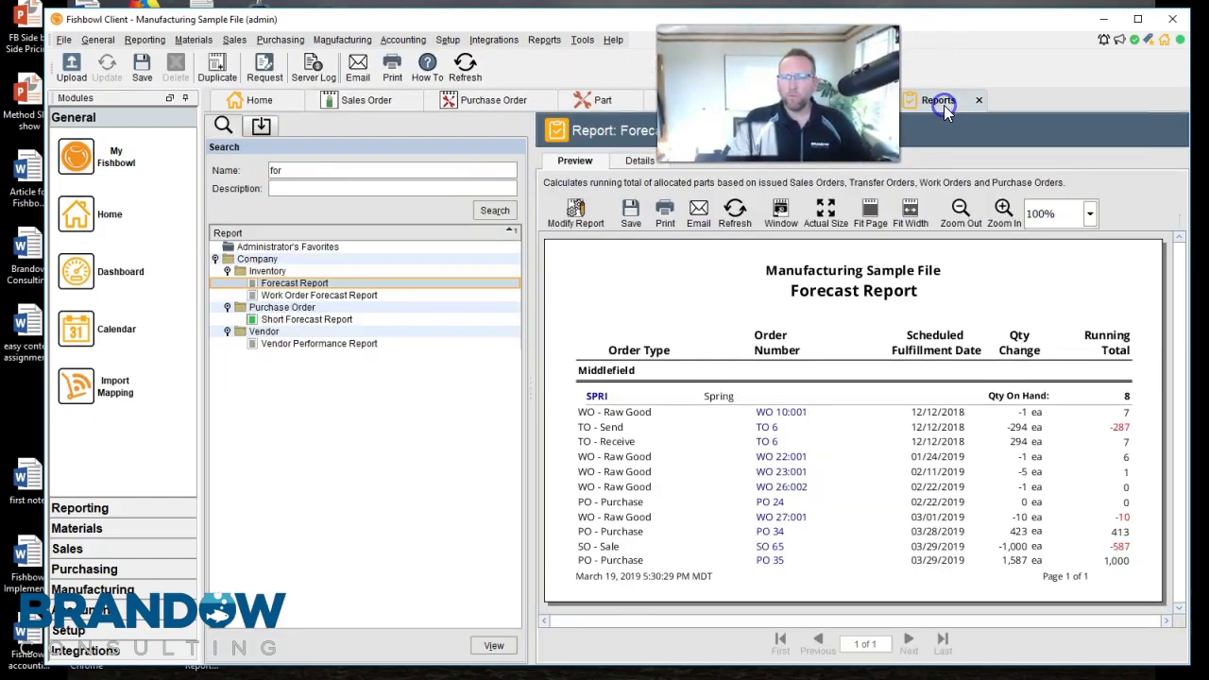
left_click(735, 215)
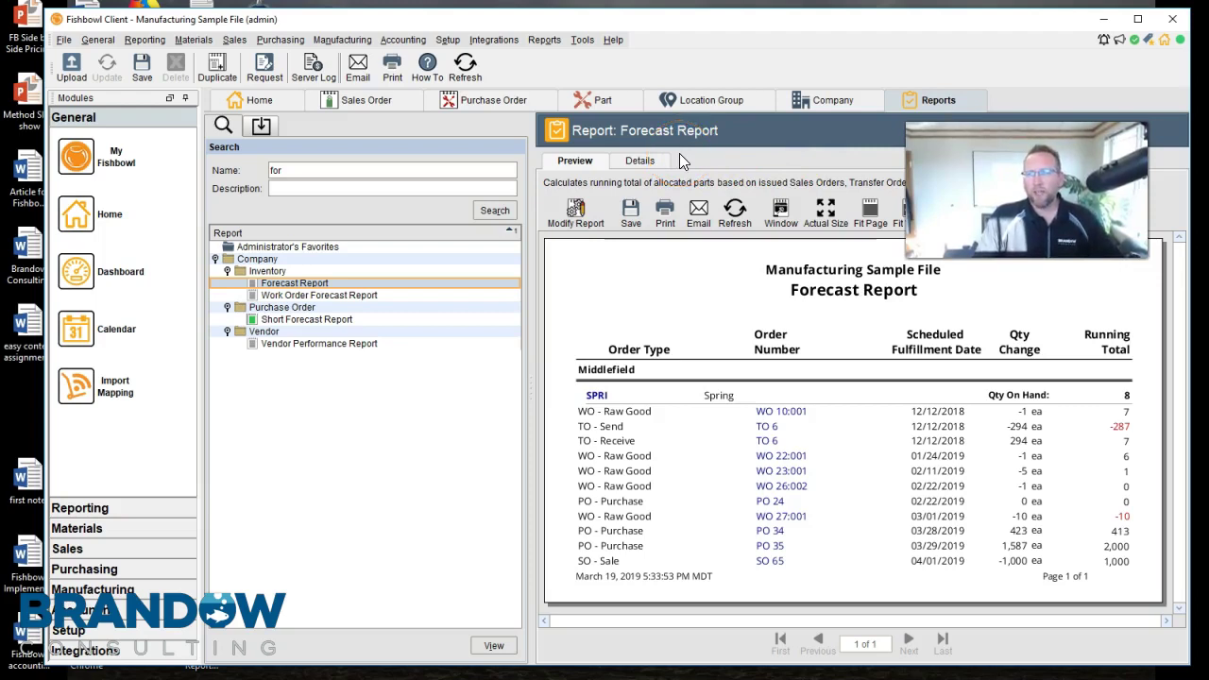
Open the 3000-UL bill of materials and examine the Estimated Time in its details.
left_click(327, 40)
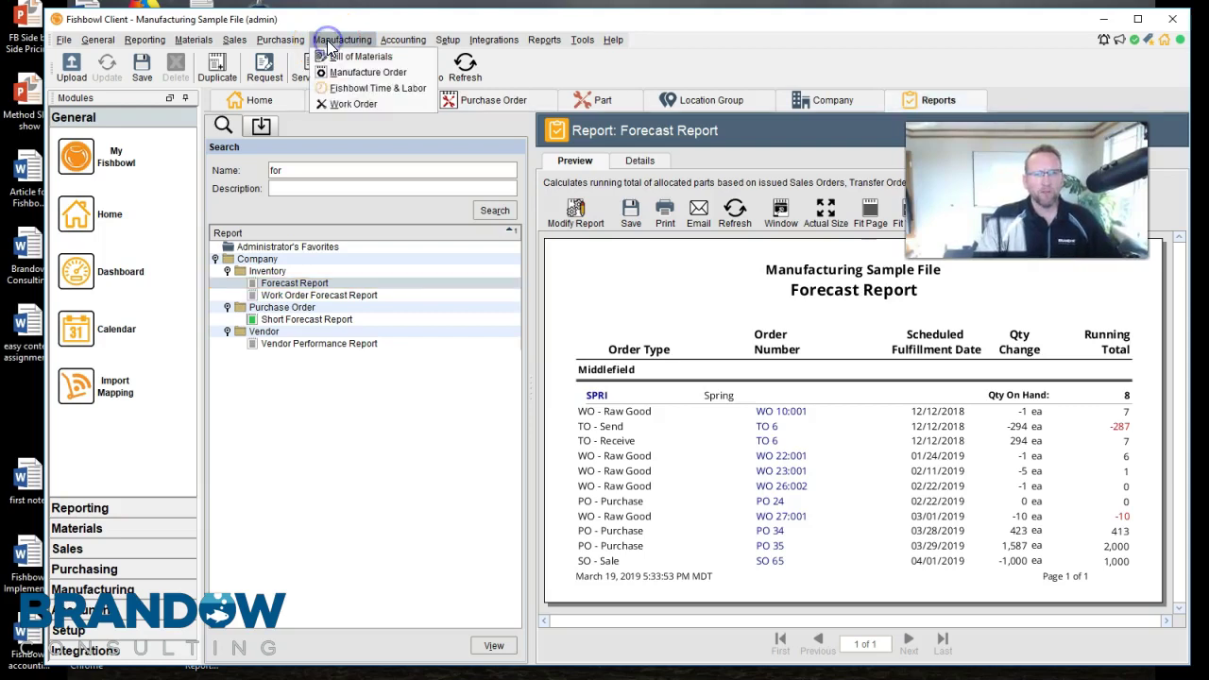
left_click(342, 55)
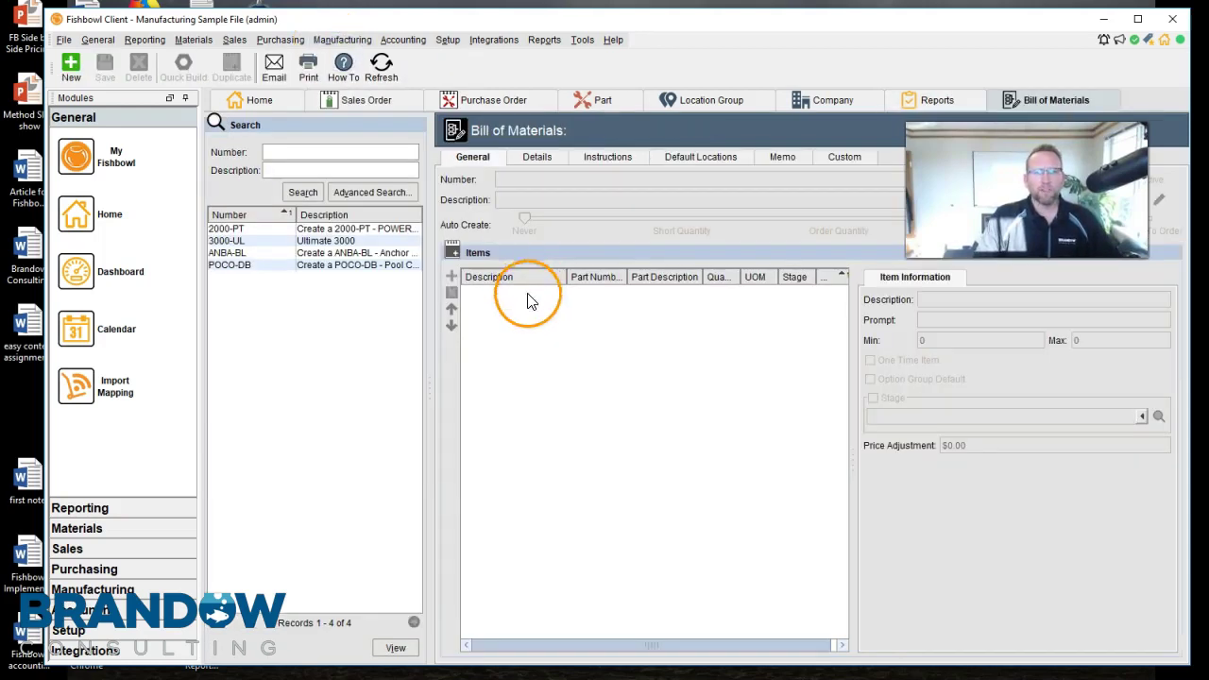
left_click(316, 240)
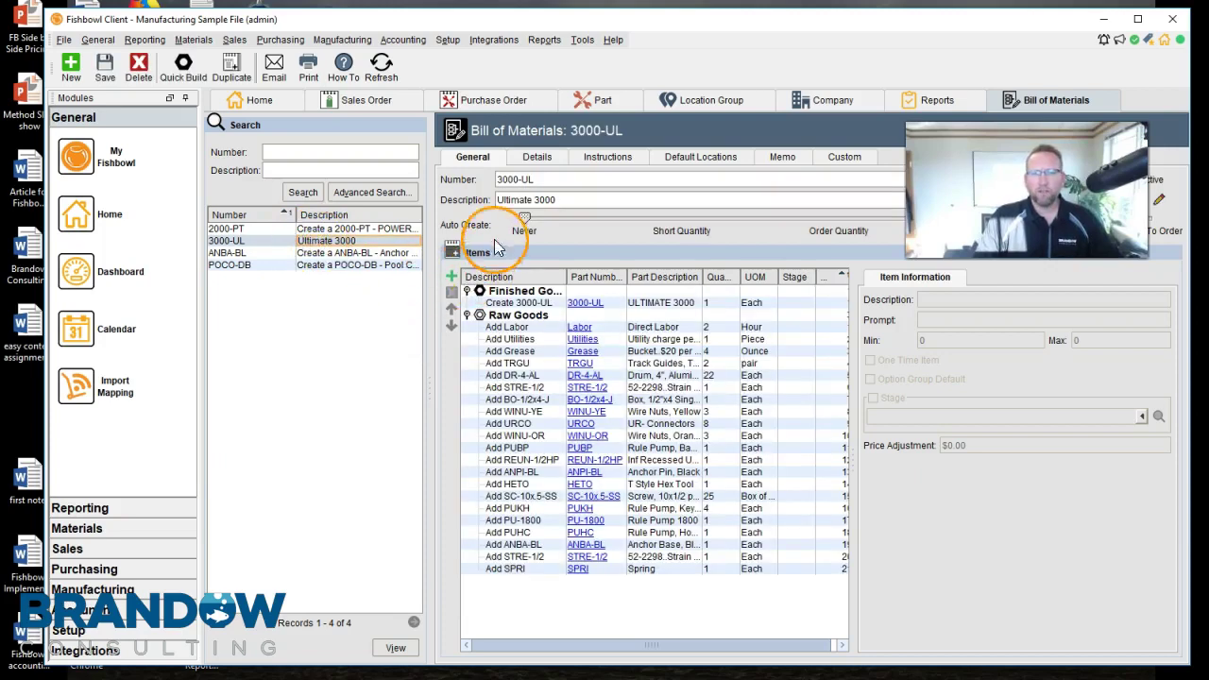
left_click(536, 159)
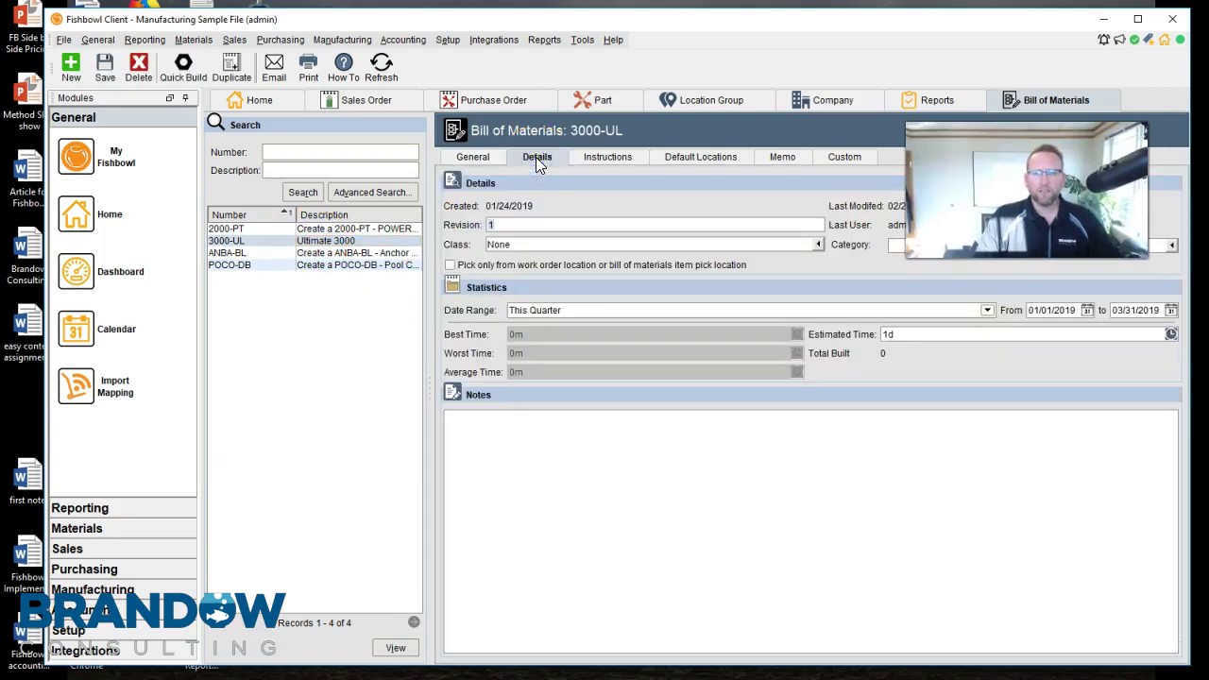
left_click(901, 333)
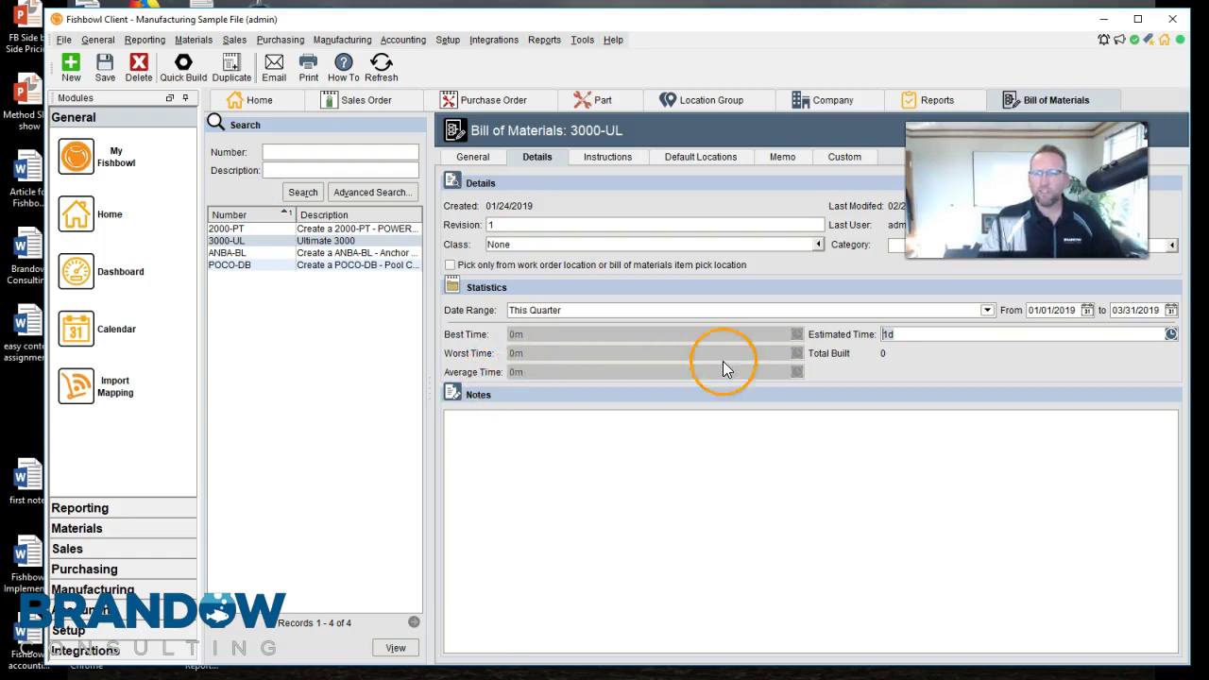
left_click(921, 334)
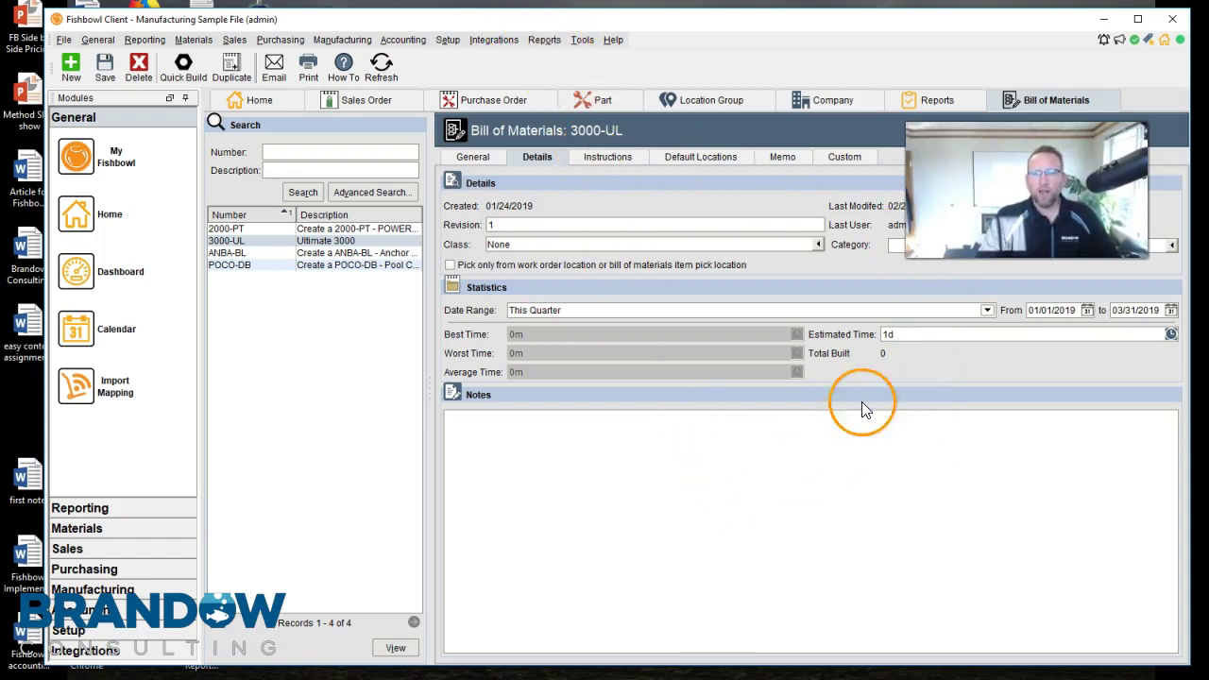
left_click_drag(899, 334, 872, 331)
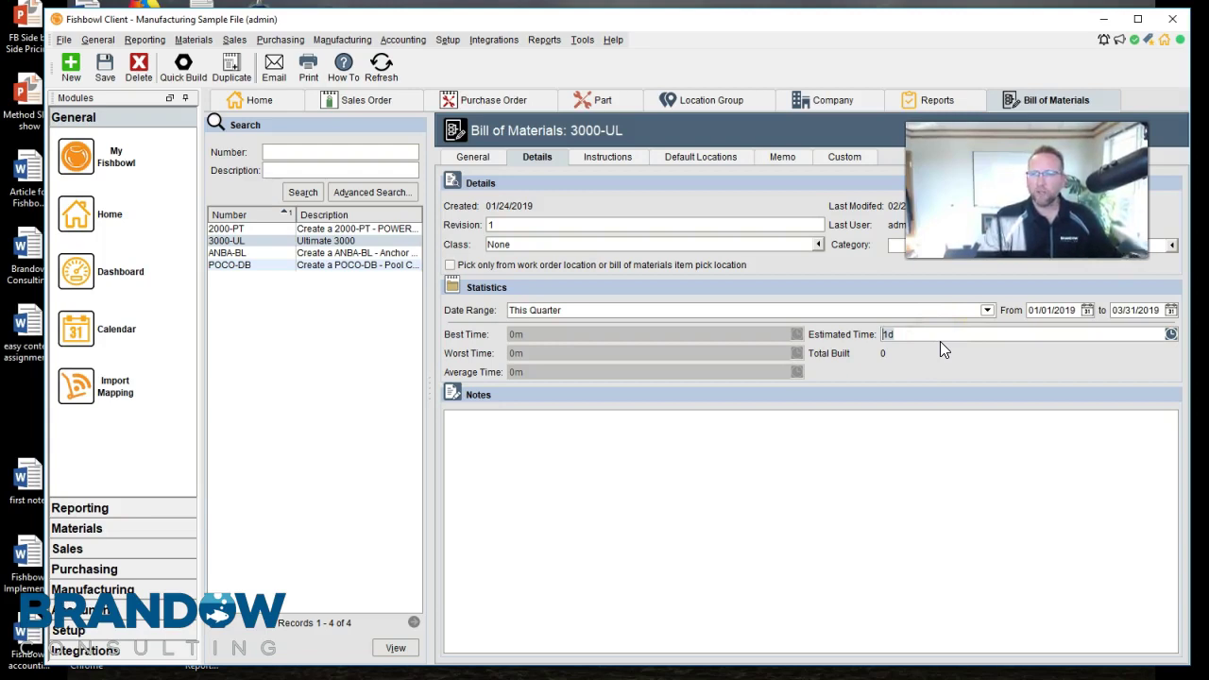
left_click(897, 332)
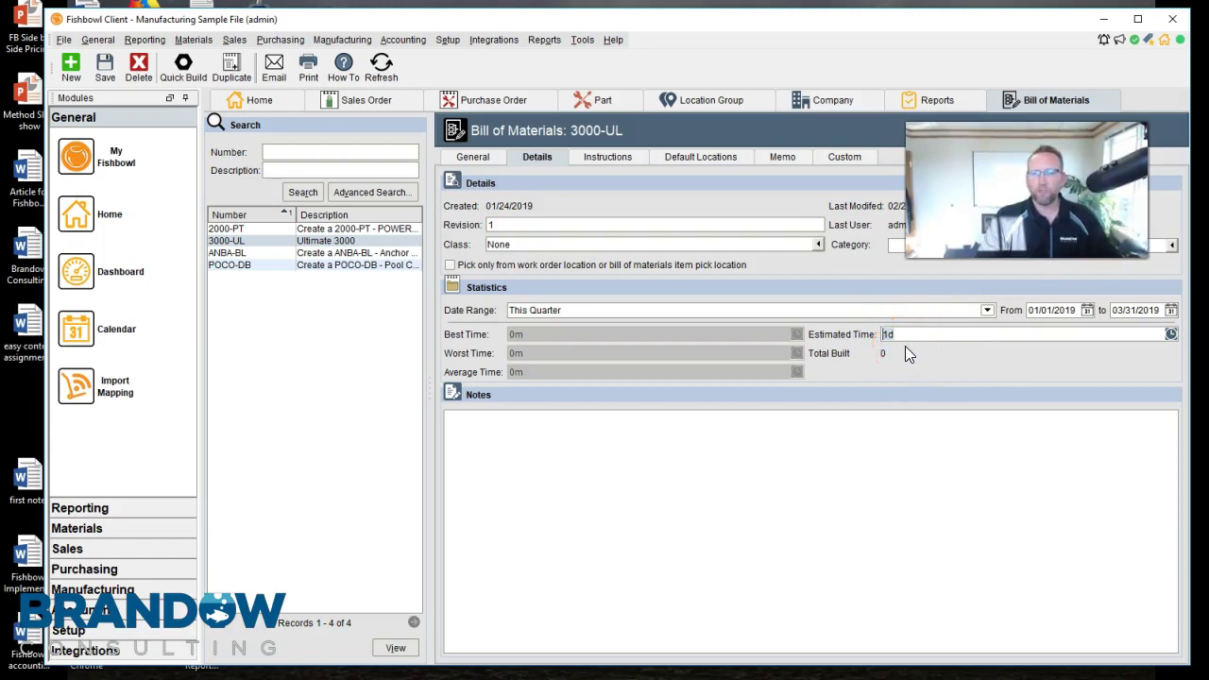
Open work order 22:001 and examine its scheduled start and finish dates.
left_click(338, 39)
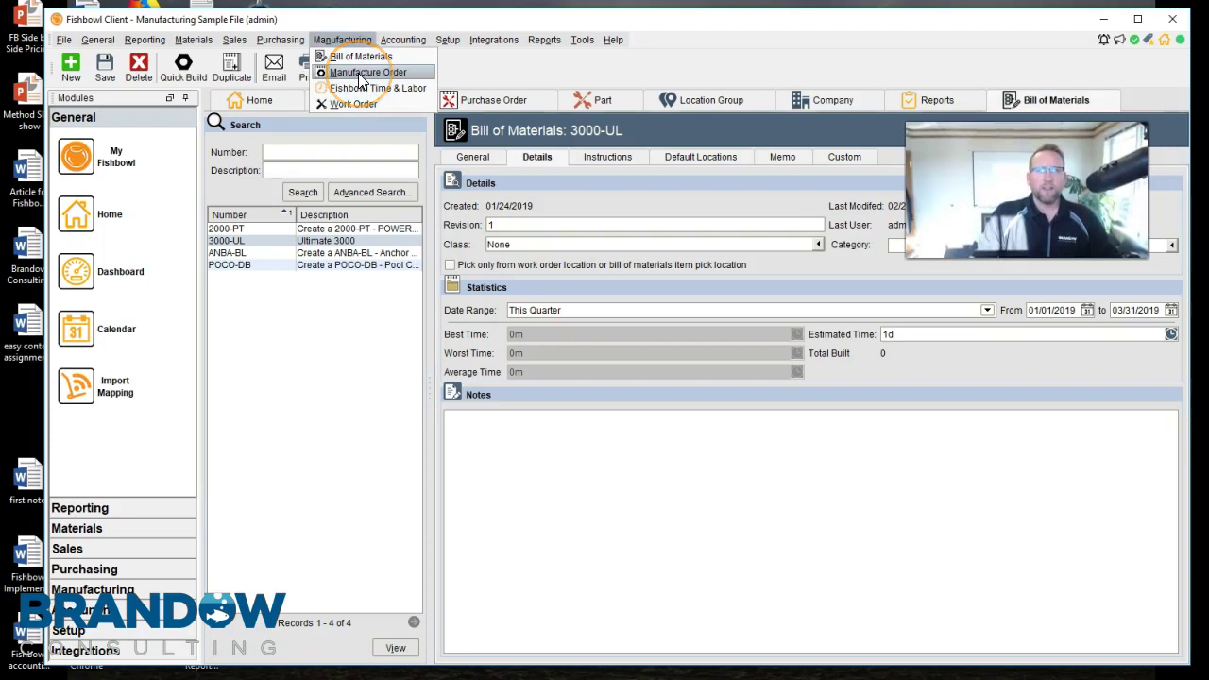
left_click(352, 104)
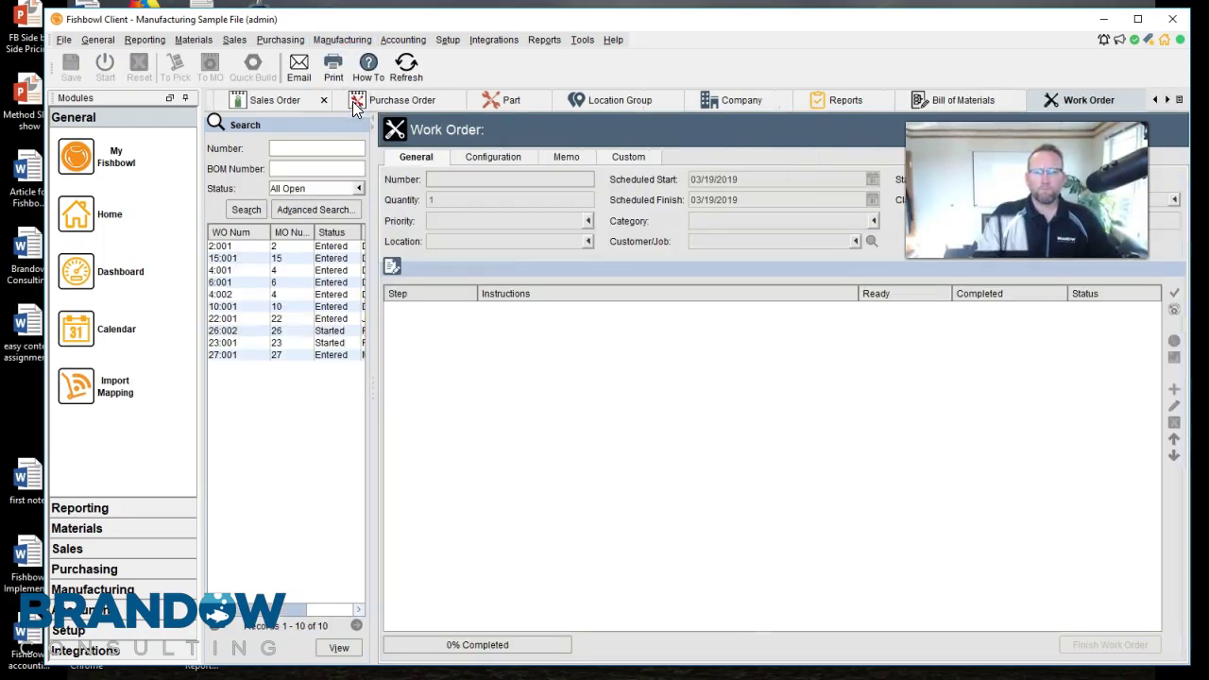
left_click(333, 318)
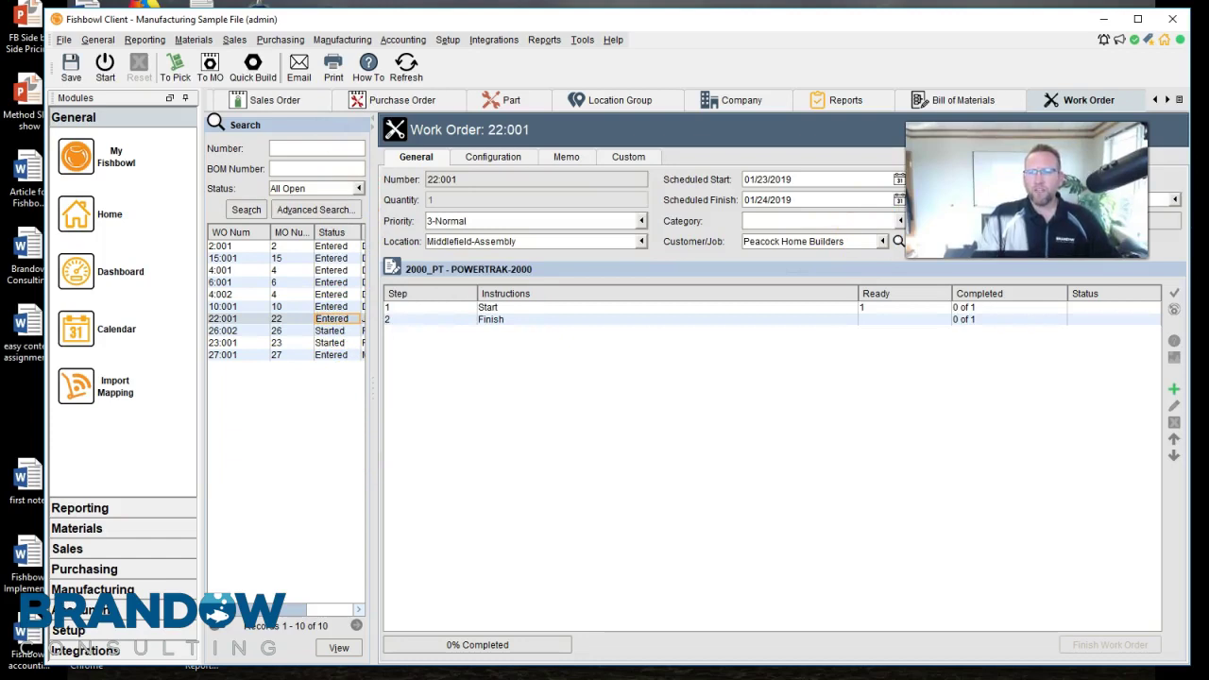
left_click_drag(1027, 189, 908, 70)
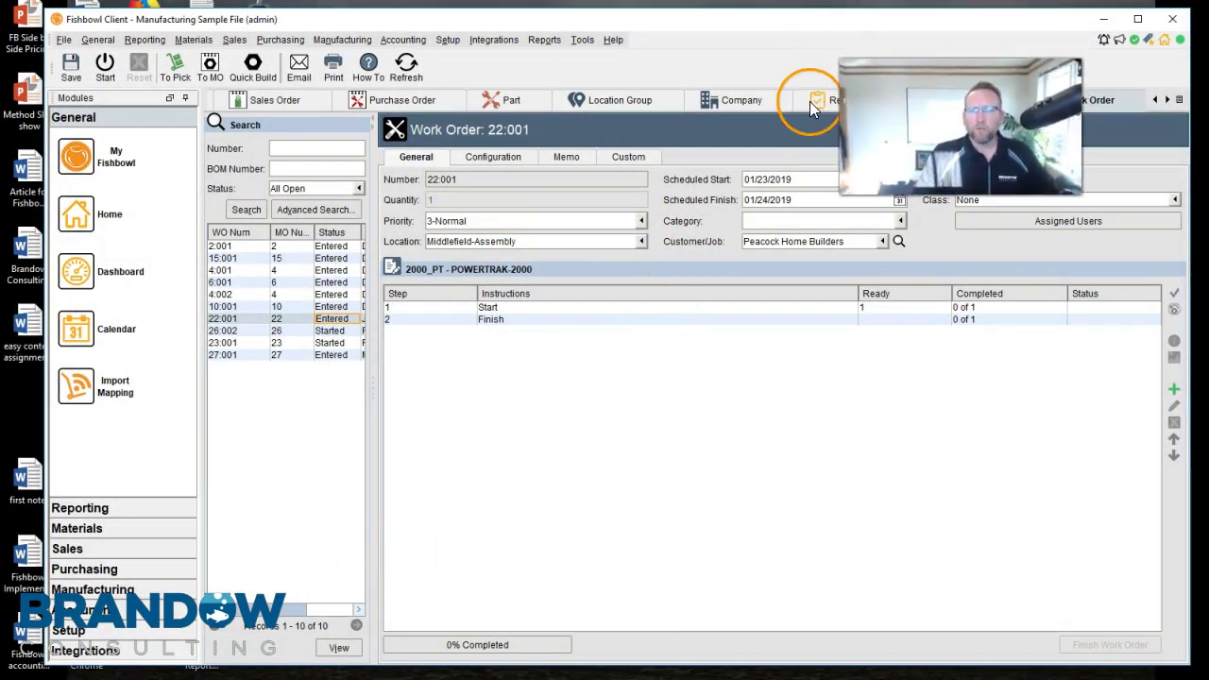
Return to the reports and preview the Short Forecast Report in a separate window.
left_click(812, 99)
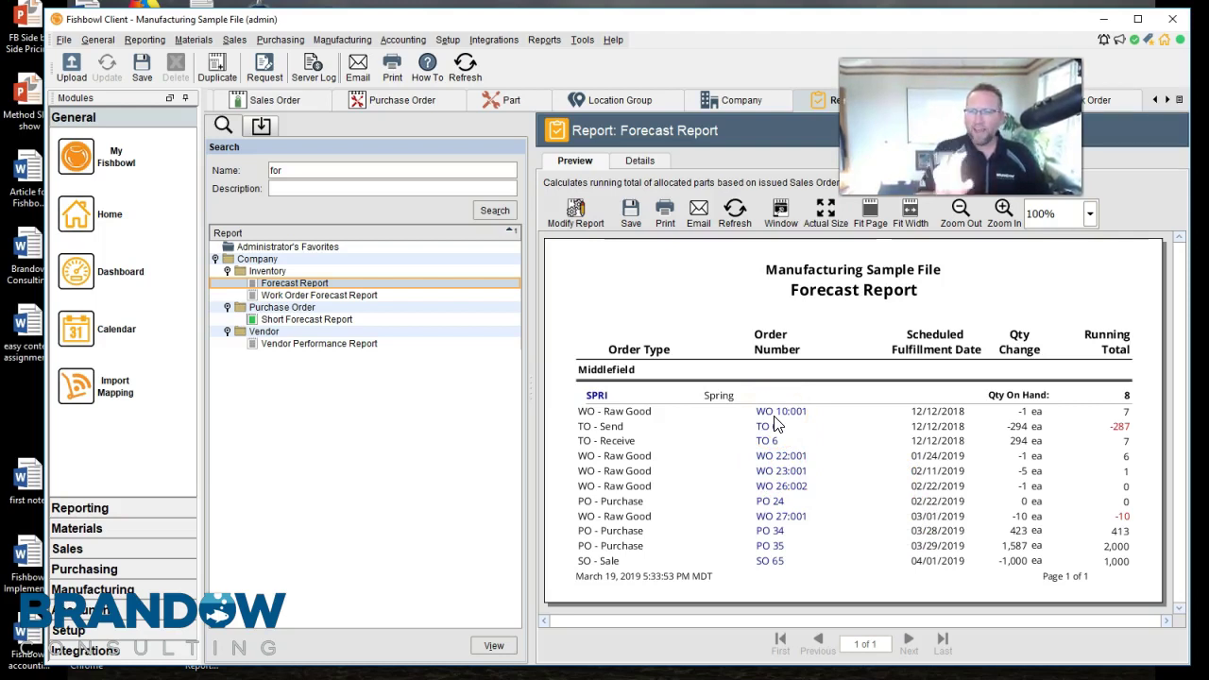
left_click(345, 319)
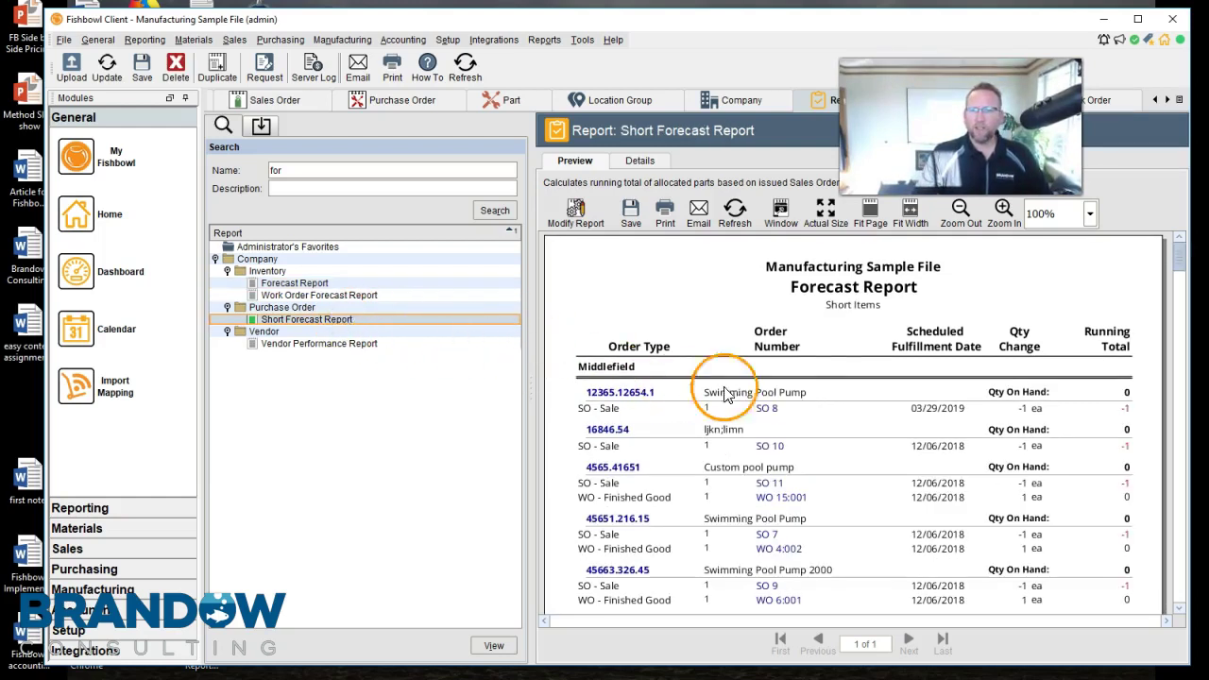
left_click(780, 217)
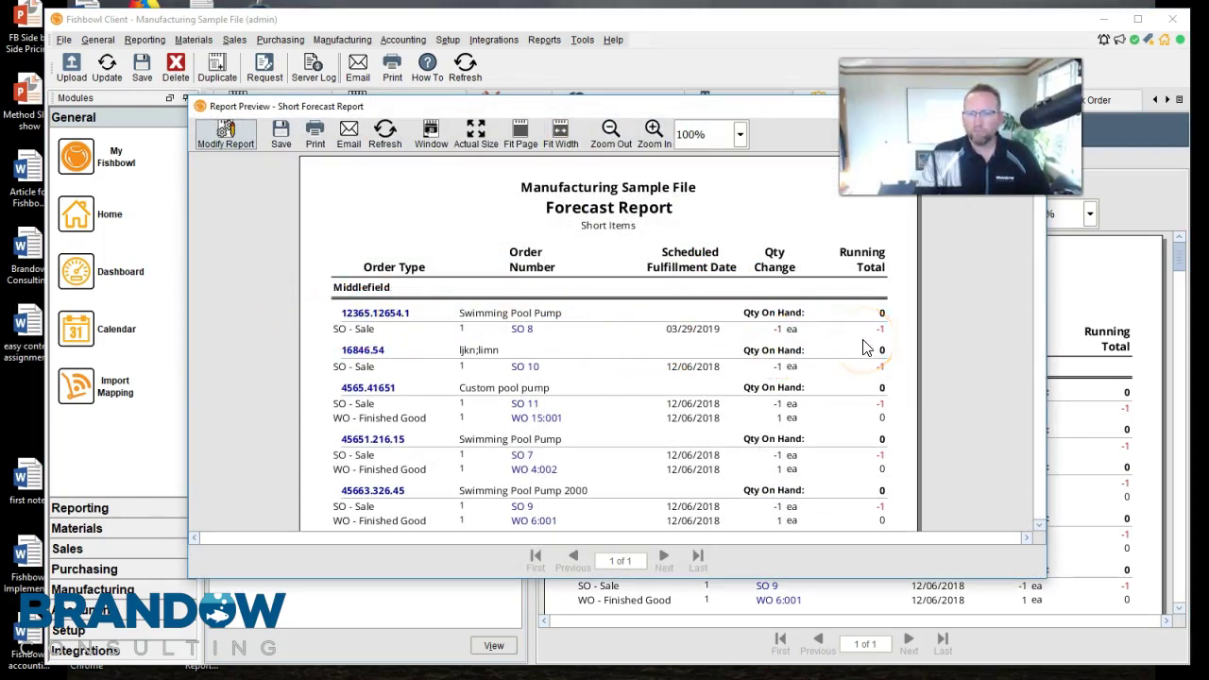
Examine the running totals of the first short items, especially the orders under ANBA-BL (Anchor Base, Black) down to WO 27:001.
scroll(860, 359, "down", 1)
scroll(860, 361, "down", 5)
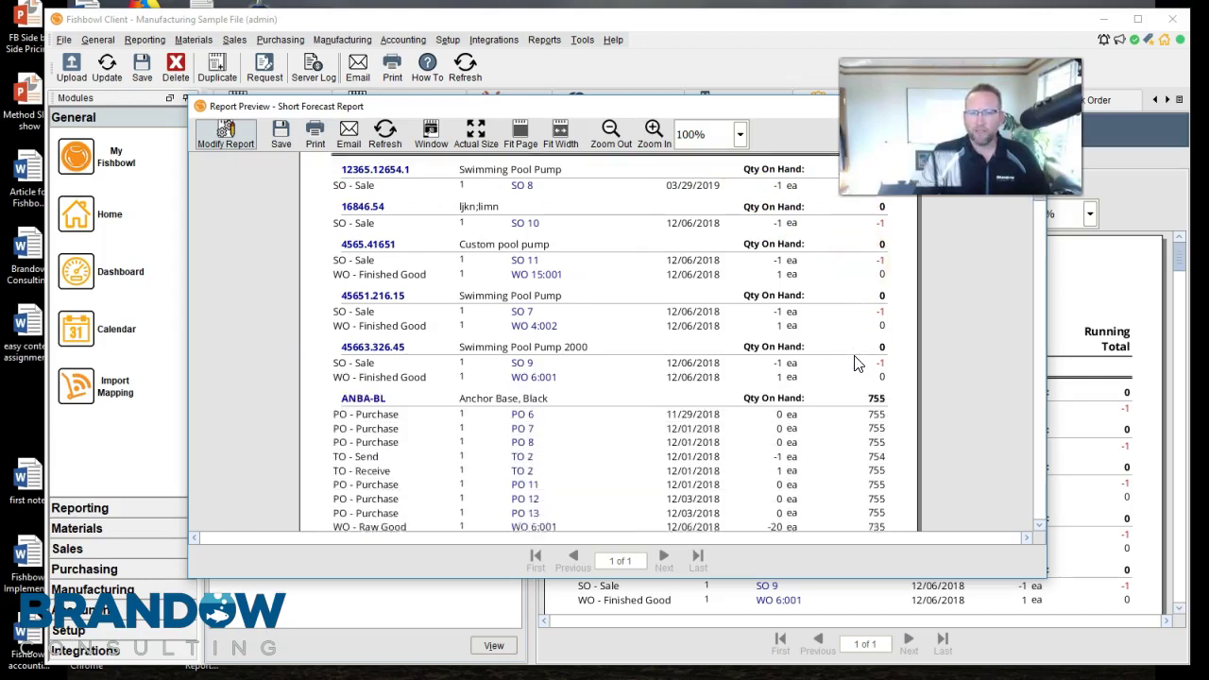
scroll(855, 364, "down", 2)
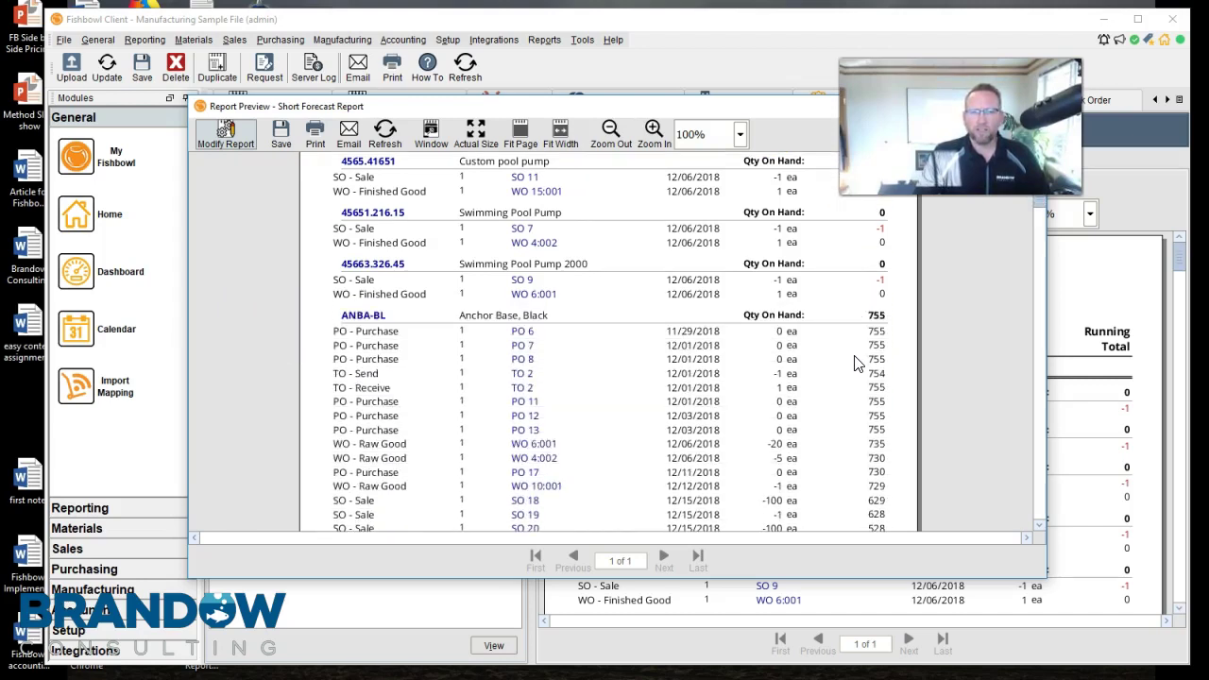
scroll(420, 369, "down", 5)
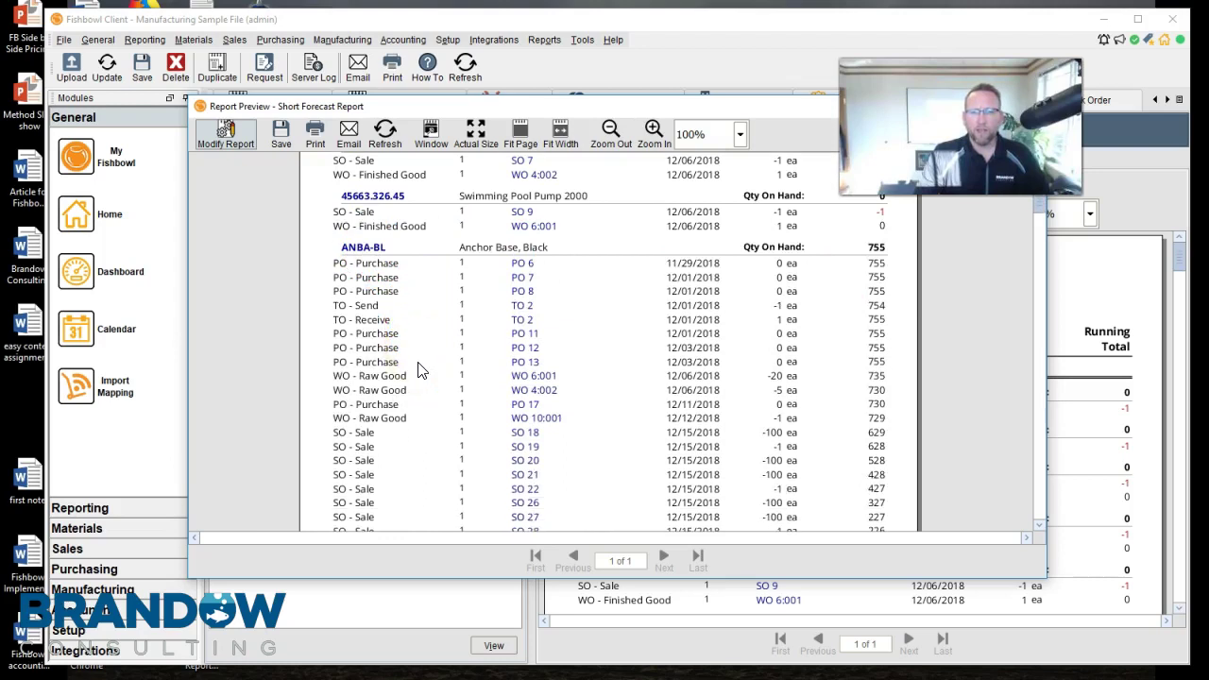
scroll(420, 369, "down", 3)
scroll(421, 368, "up", 5)
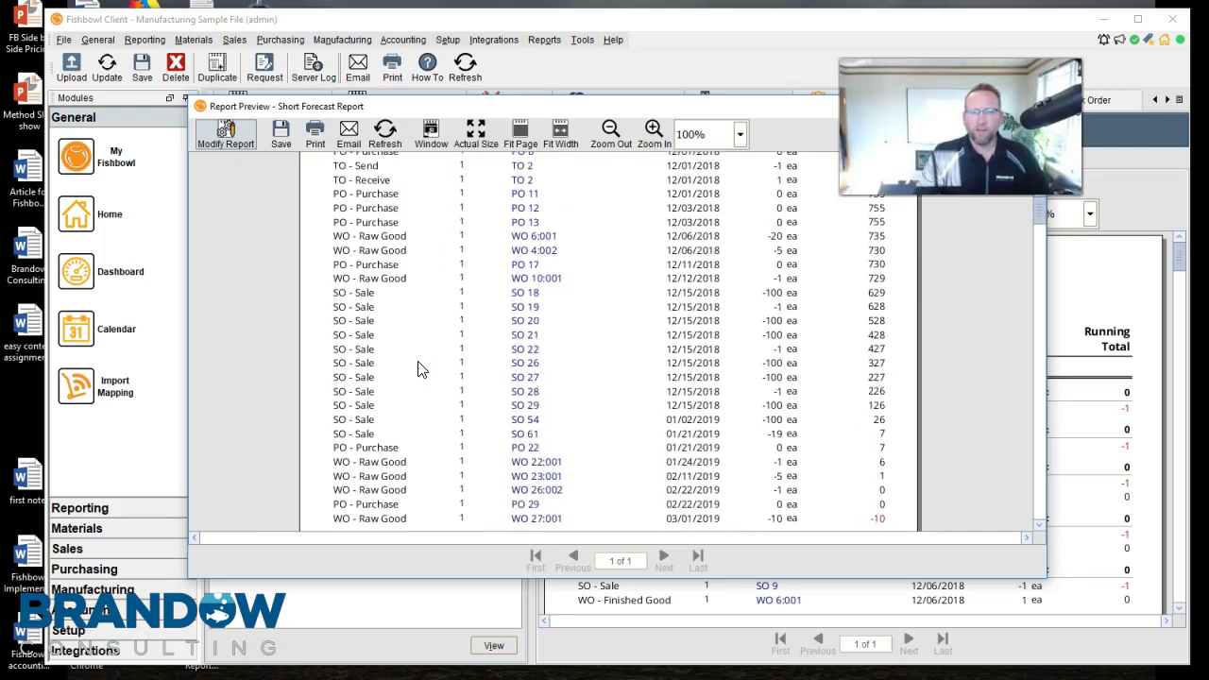
scroll(831, 316, "down", 6)
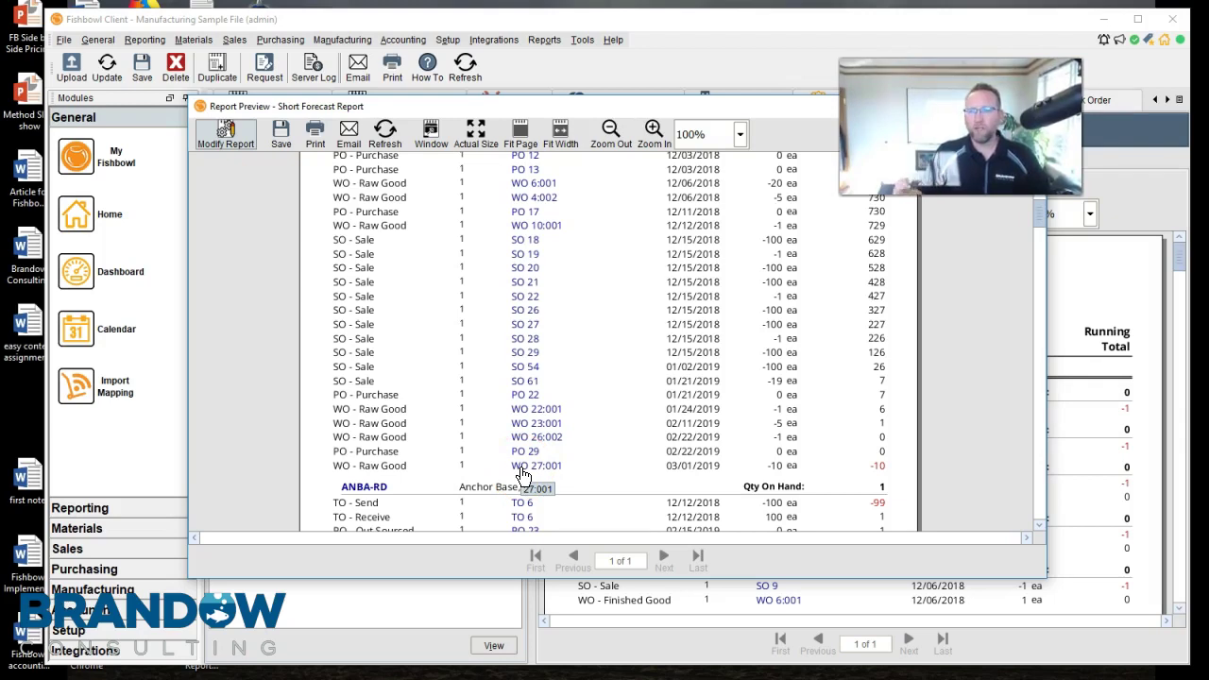
scroll(561, 440, "down", 1)
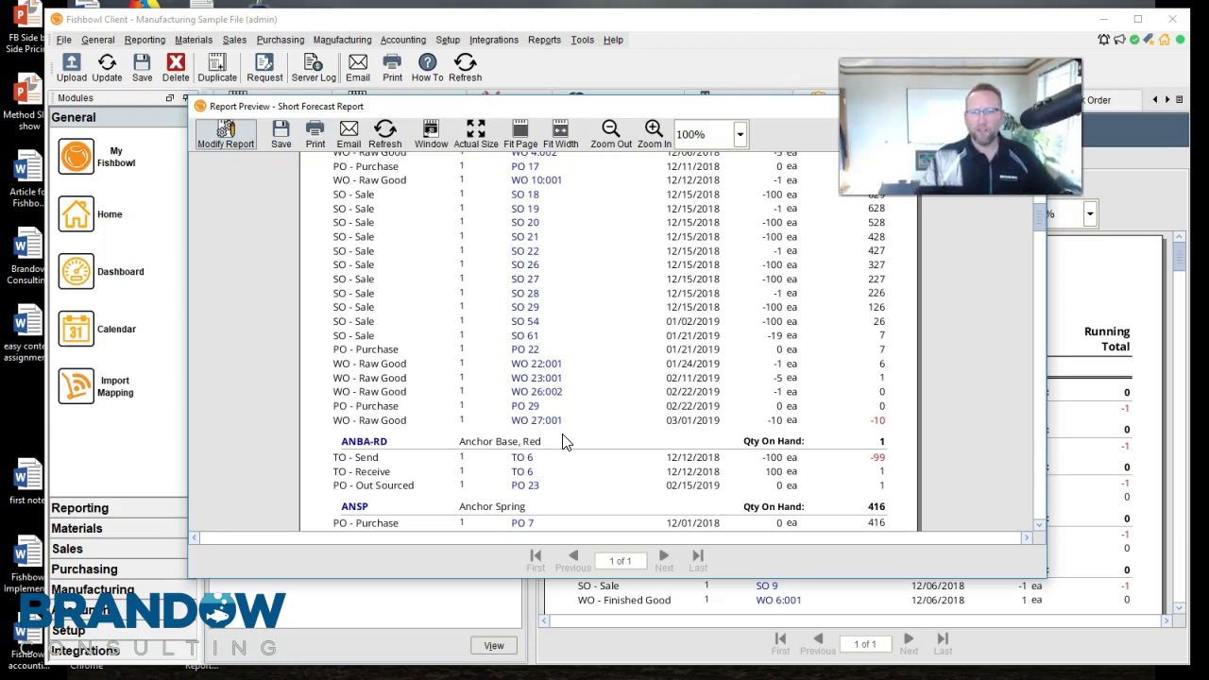
scroll(556, 416, "down", 5)
scroll(524, 404, "up", 7)
scroll(524, 406, "up", 9)
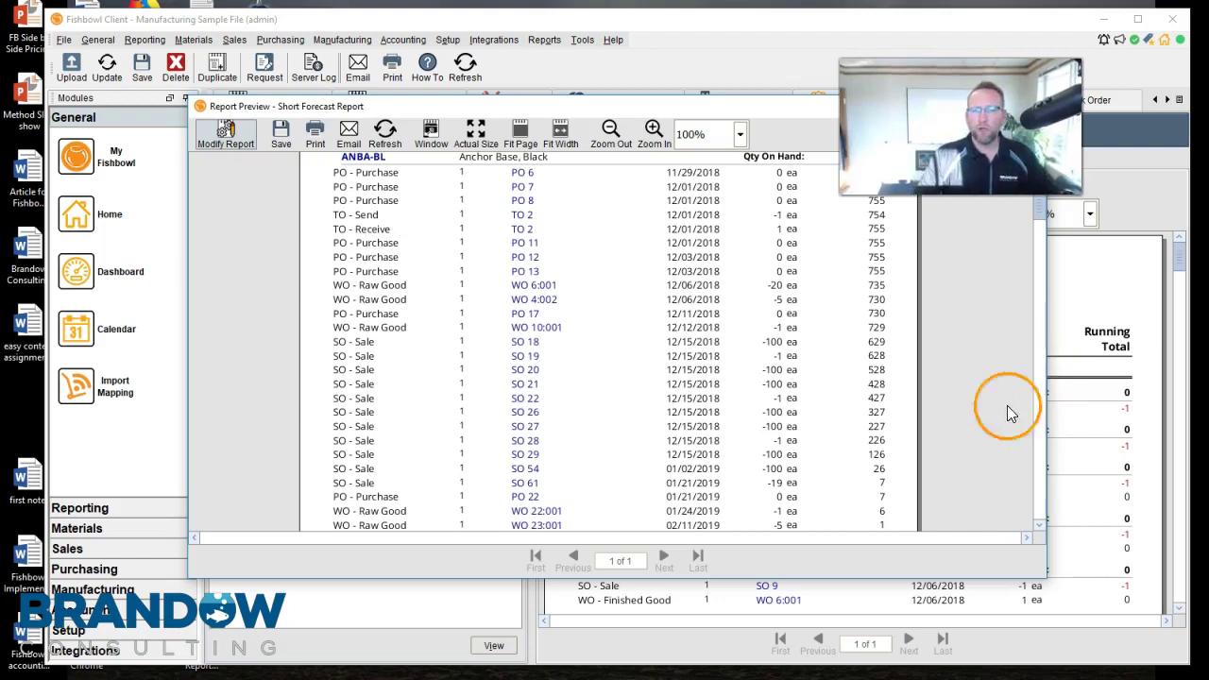
Review the remaining short items in the forecast, from ANBA-RD through to the SPRI (Spring) orders and their fulfillment dates.
scroll(700, 433, "down", 14)
scroll(695, 433, "down", 10)
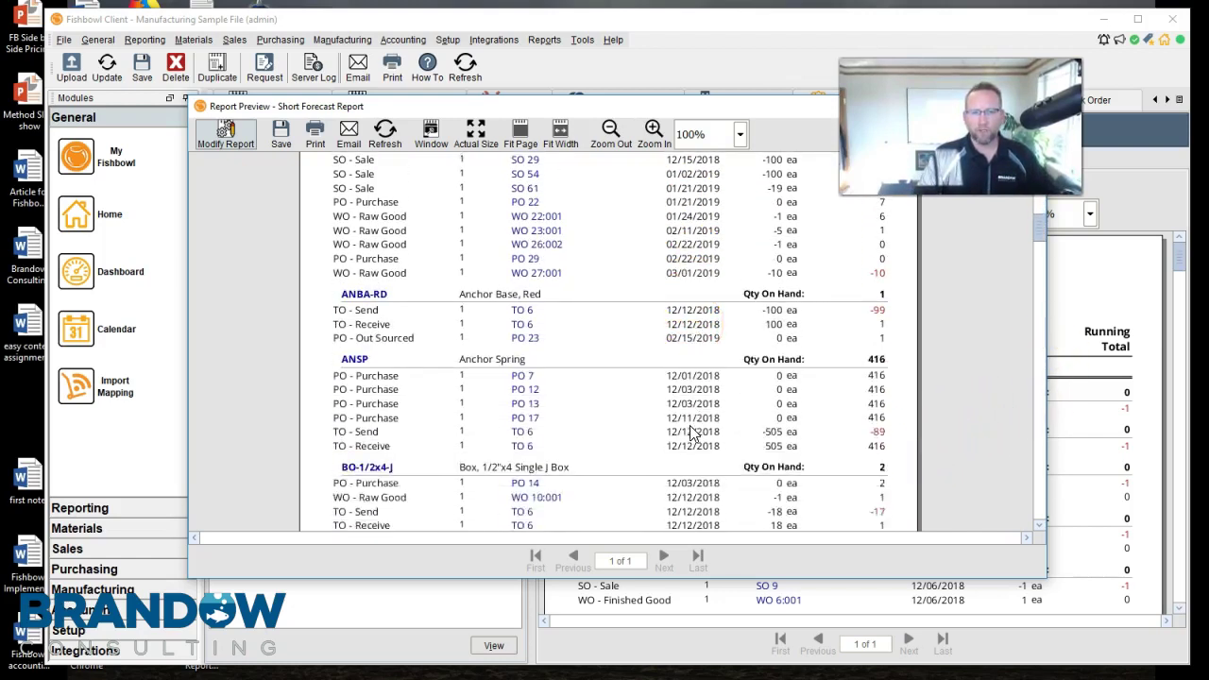
scroll(692, 430, "down", 12)
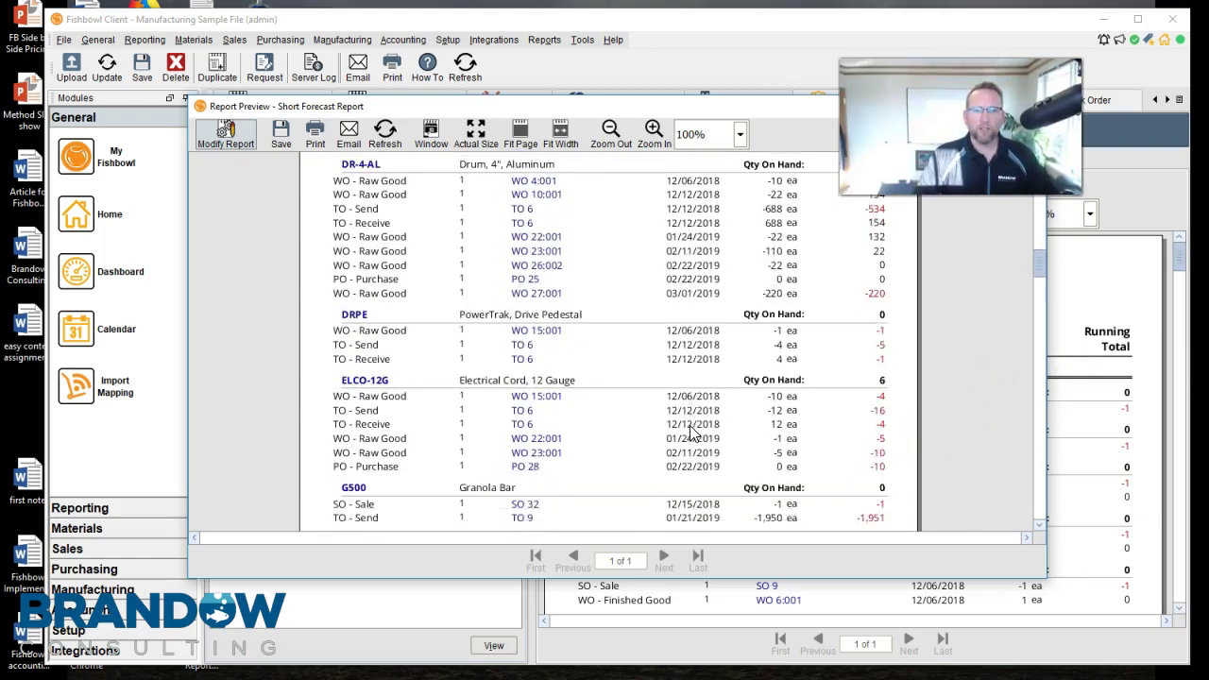
scroll(691, 432, "down", 12)
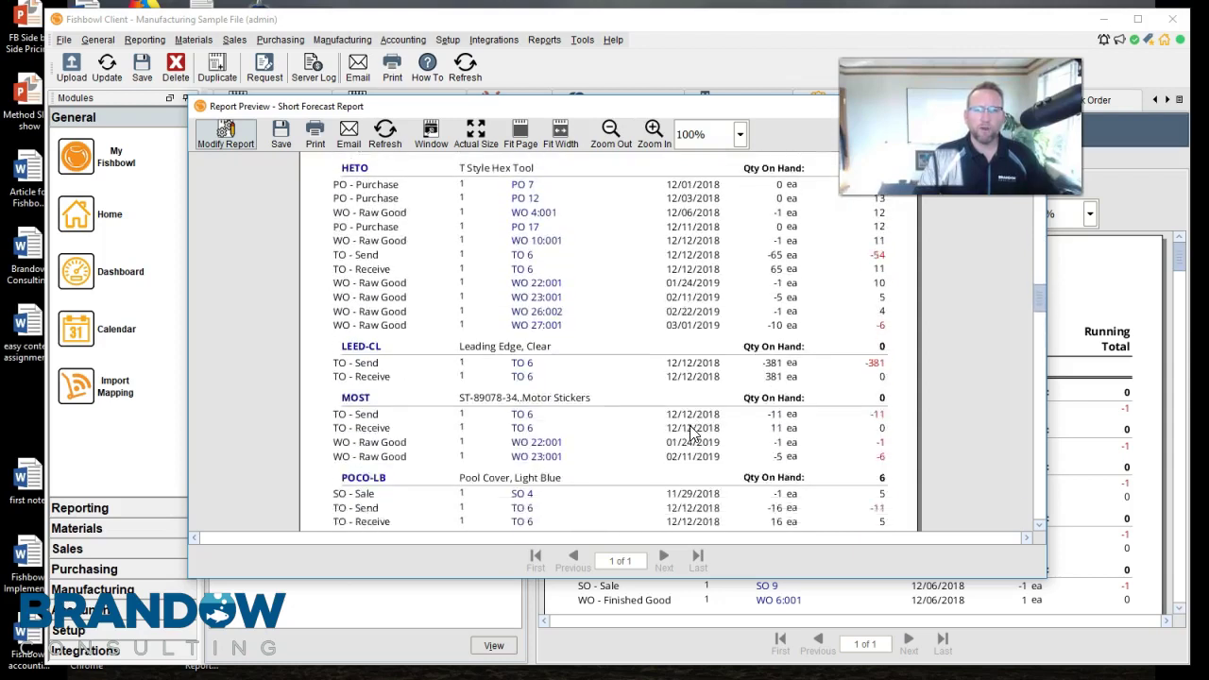
scroll(695, 433, "down", 12)
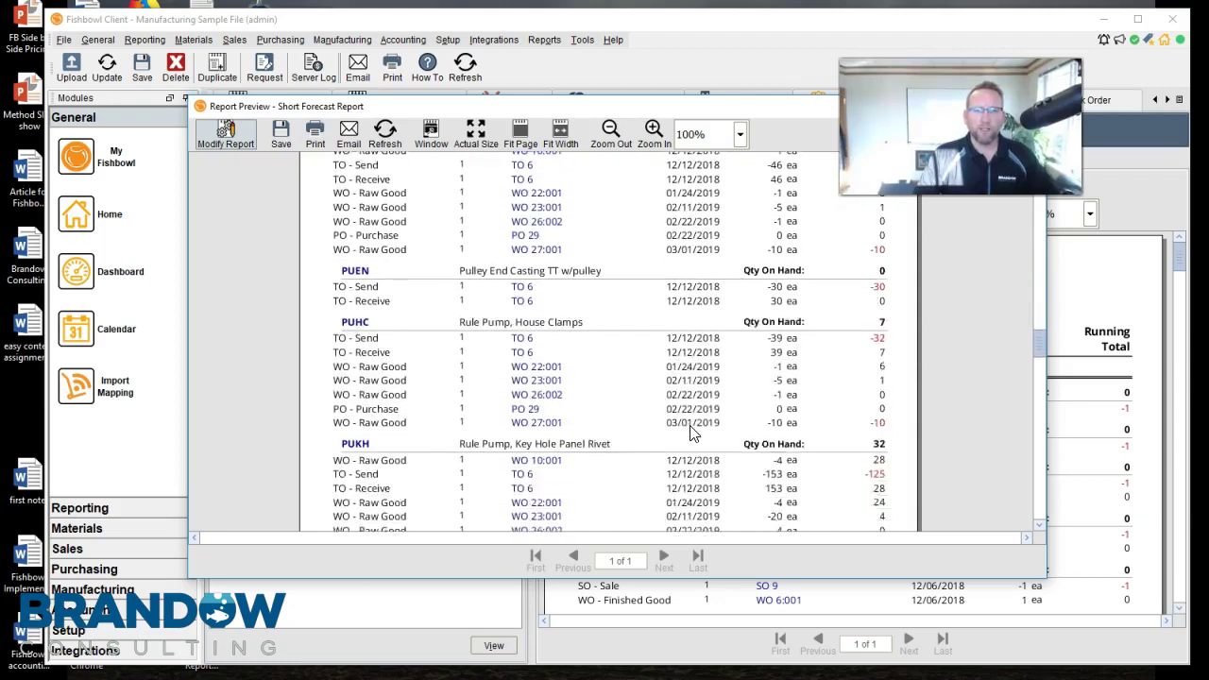
scroll(692, 432, "down", 12)
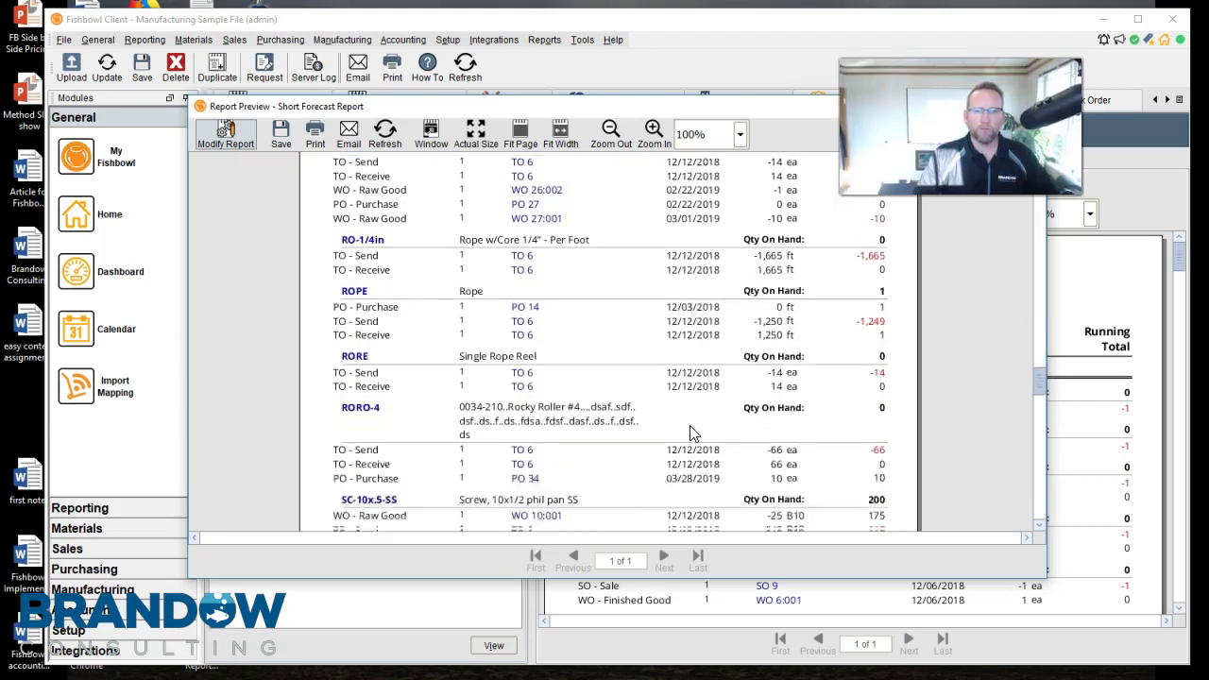
scroll(690, 432, "down", 3)
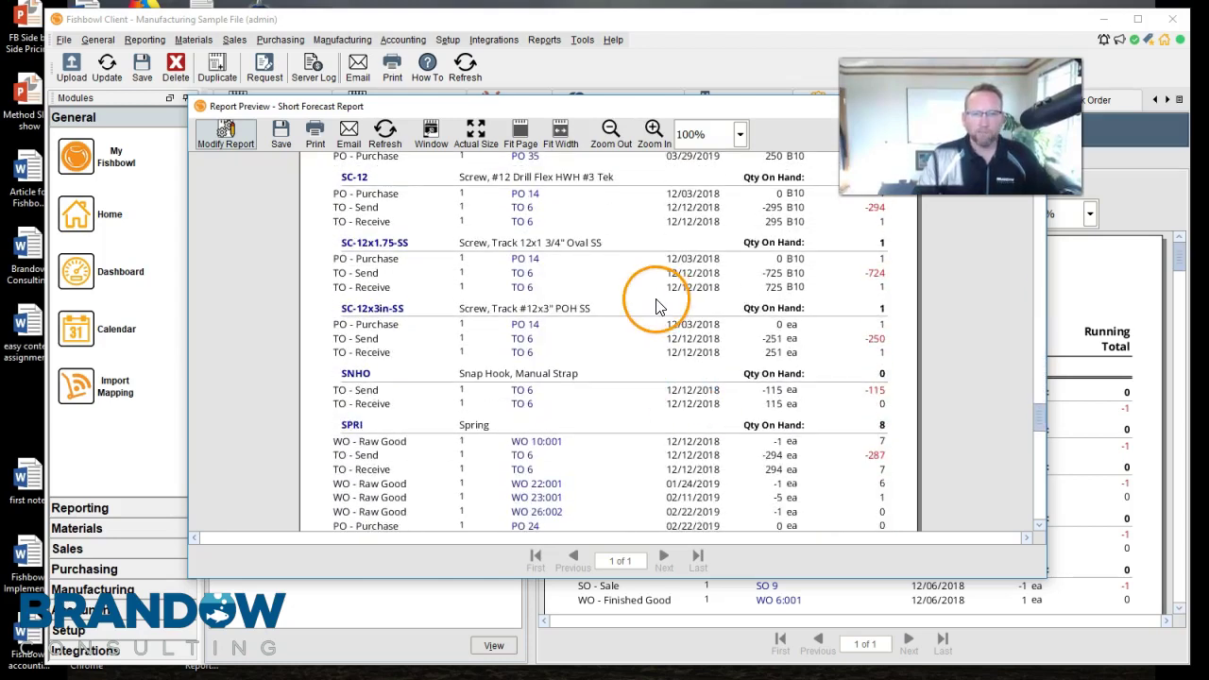
scroll(658, 305, "down", 5)
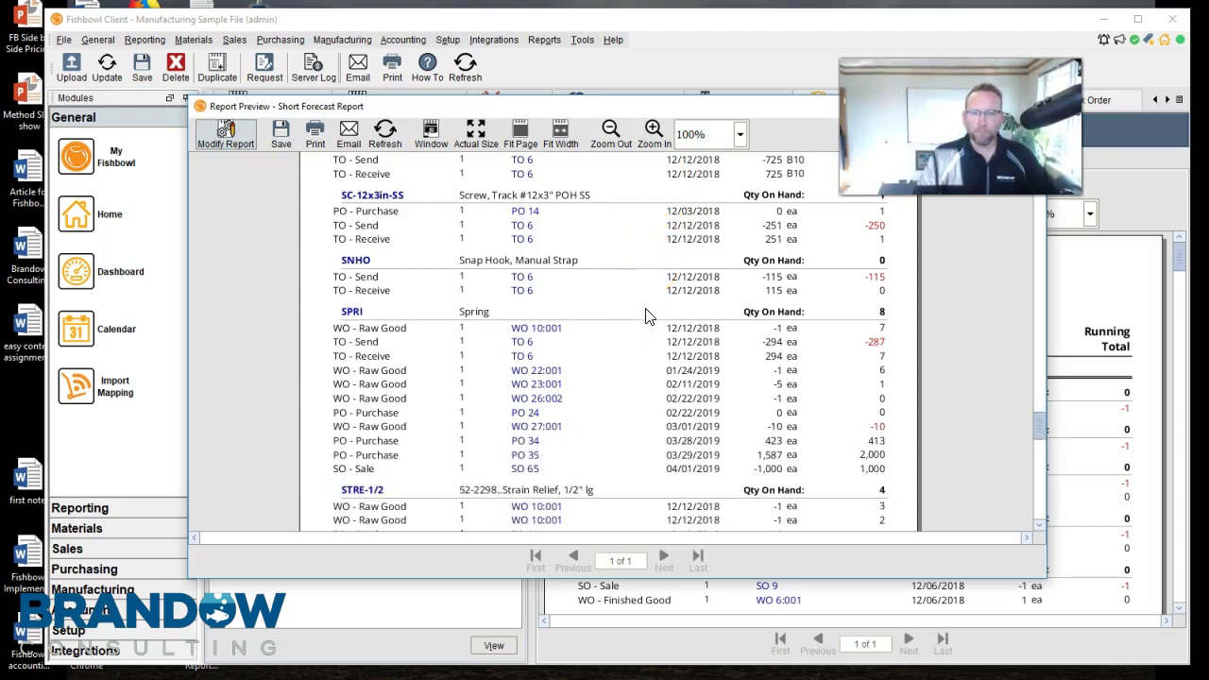